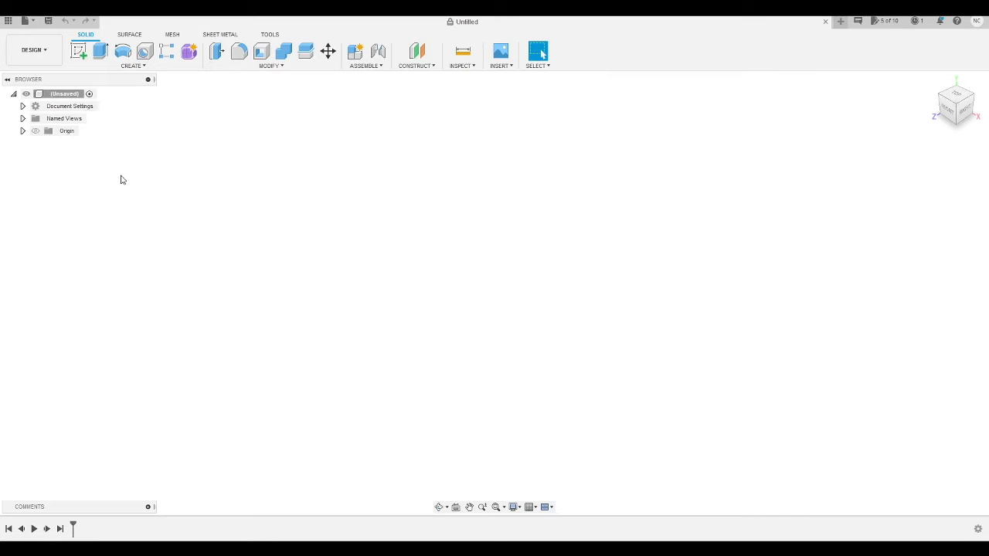
- Start a sketch on the horizontal origin plane and draw a rectangle about 1500 by 500 mm from the origin
left_click(78, 51)
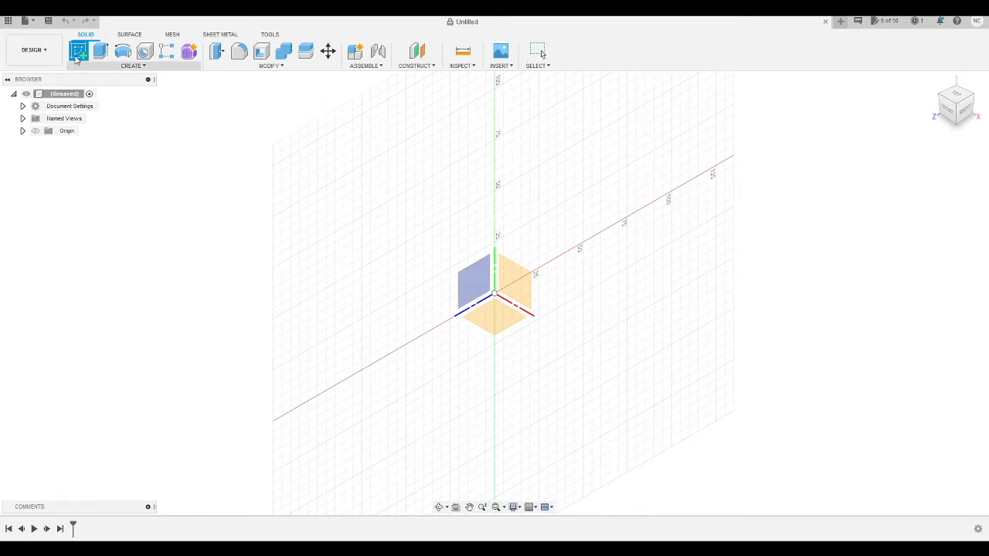
left_click(499, 331)
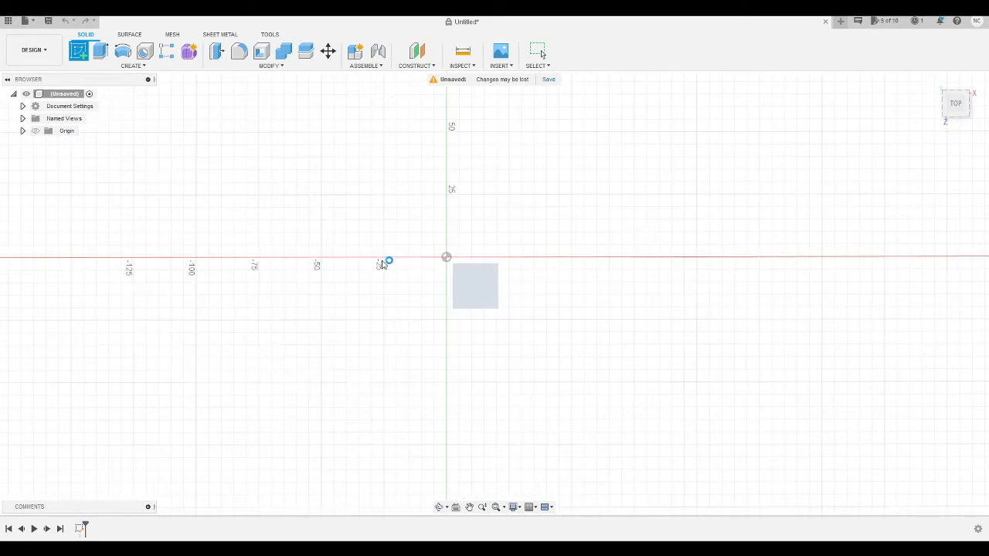
scroll(360, 245, "down", 3)
scroll(273, 141, "down", 5)
scroll(302, 414, "down", 3)
scroll(305, 265, "down", 2)
scroll(380, 221, "down", 2)
scroll(369, 232, "down", 2)
scroll(436, 251, "down", 2)
scroll(587, 224, "down", 2)
scroll(666, 208, "down", 2)
scroll(462, 214, "down", 2)
scroll(371, 189, "down", 2)
scroll(302, 168, "down", 1)
scroll(304, 198, "down", 1)
scroll(304, 198, "down", 1)
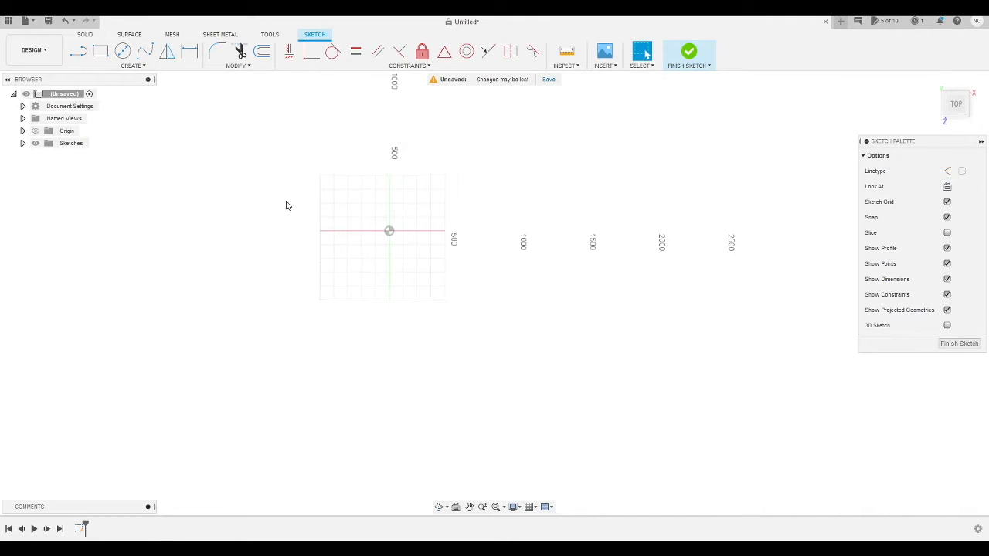
key("r")
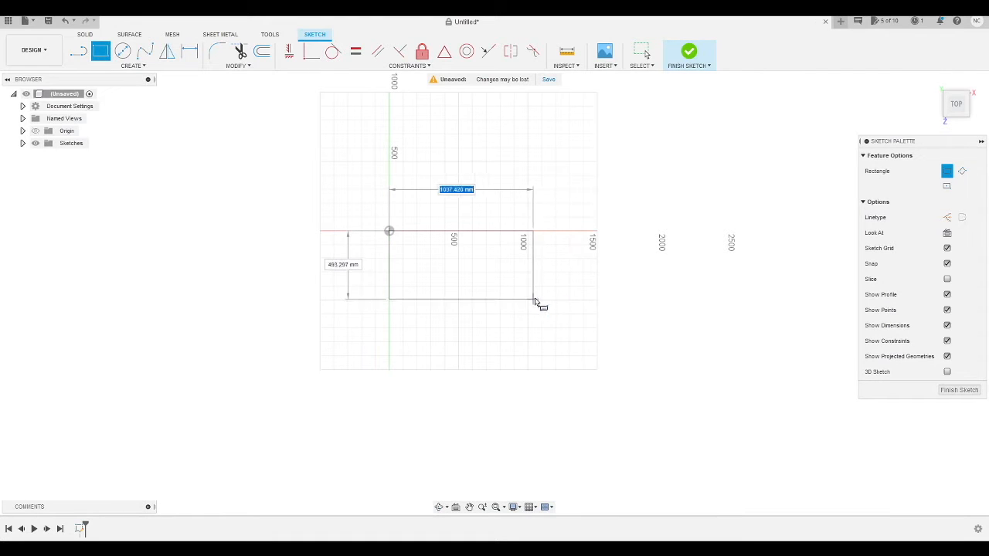
left_click(602, 304)
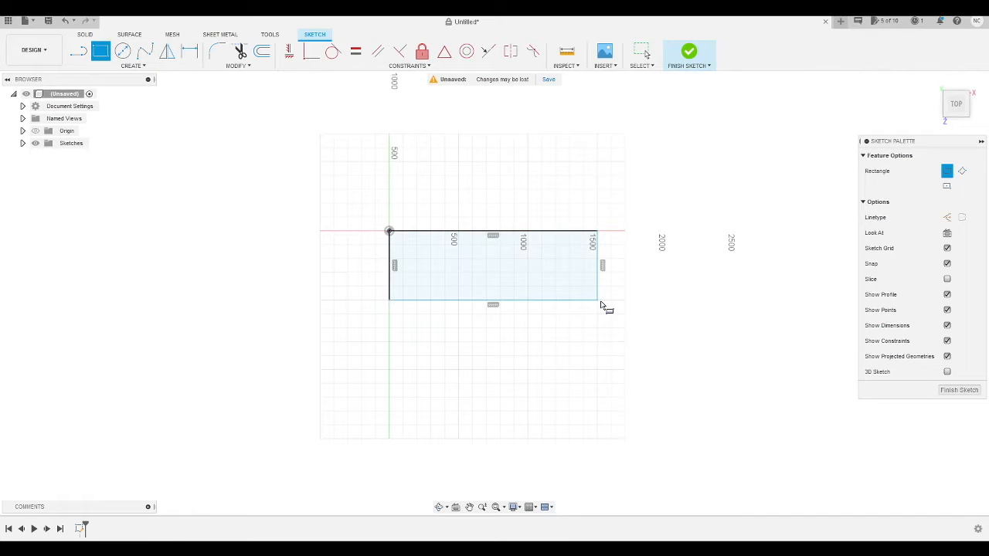
key("Escape")
- Extrude the rectangle upward as a new body to form the bench block
left_click(478, 281)
right_click(477, 281)
left_click(516, 257)
left_click_drag(958, 111, 940, 82)
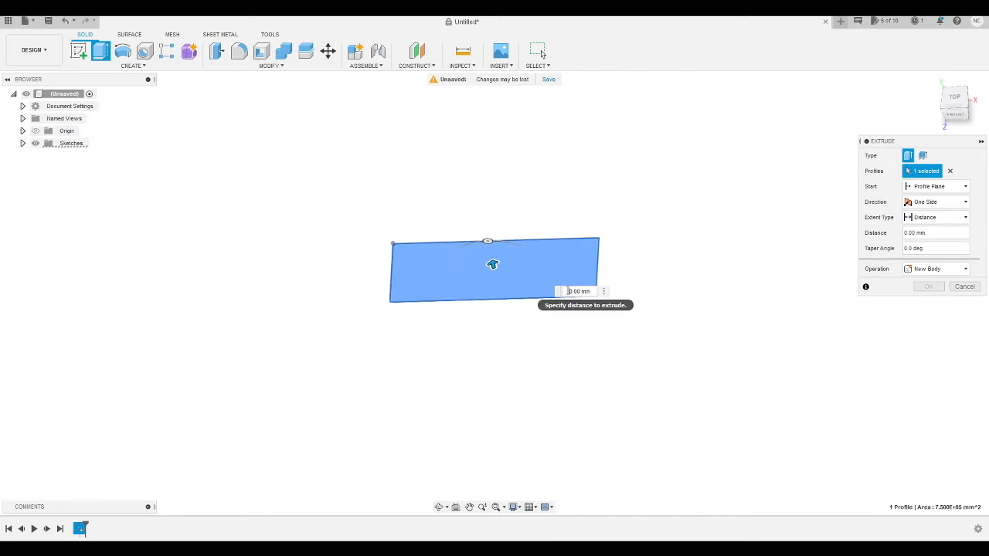
key("Return")
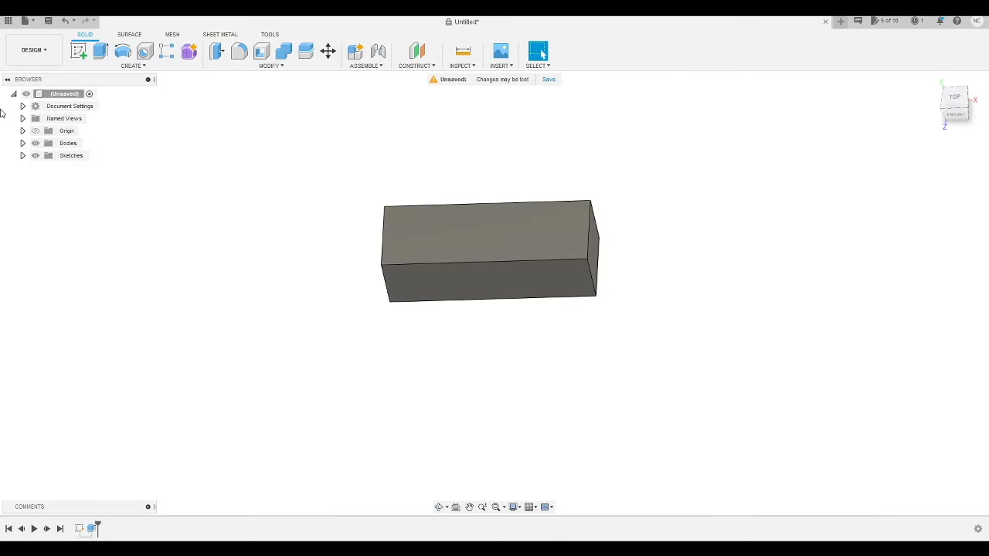
- Sketch a rectangle about 1500 by 500 mm on the block's top face, corner to corner
mouse_move(958, 115)
left_mouse_down()
mouse_move(930, 98)
mouse_move(957, 117)
left_mouse_up()
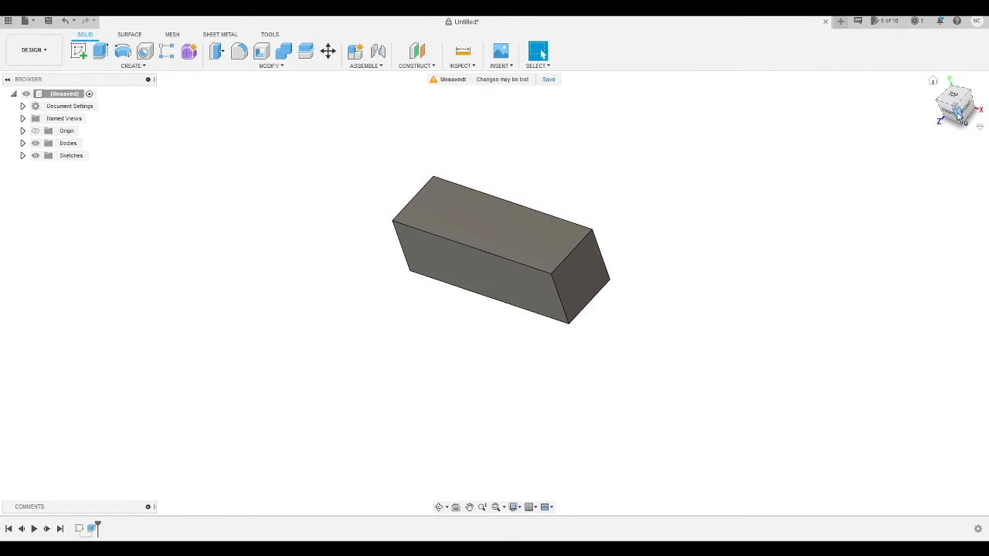
left_click(79, 52)
left_click(490, 230)
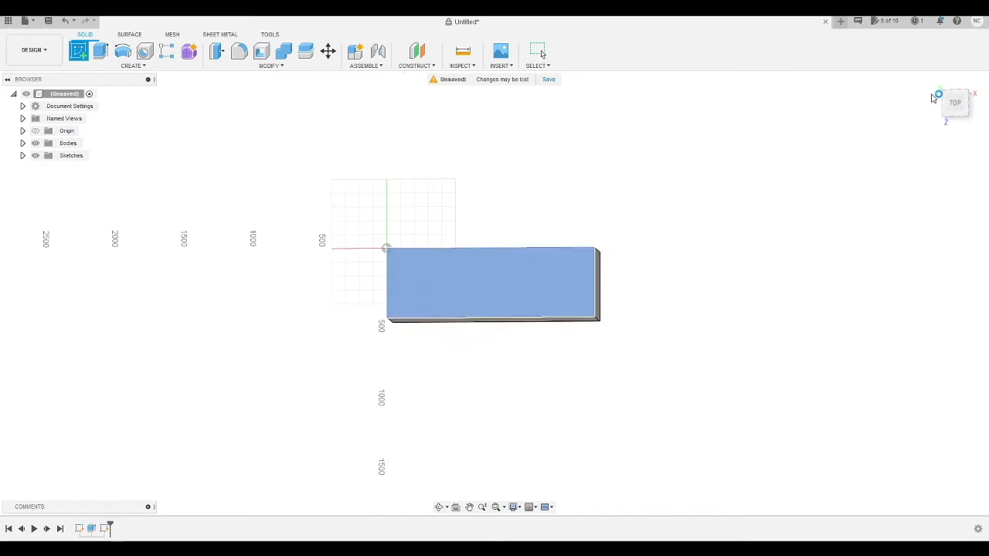
left_click(100, 51)
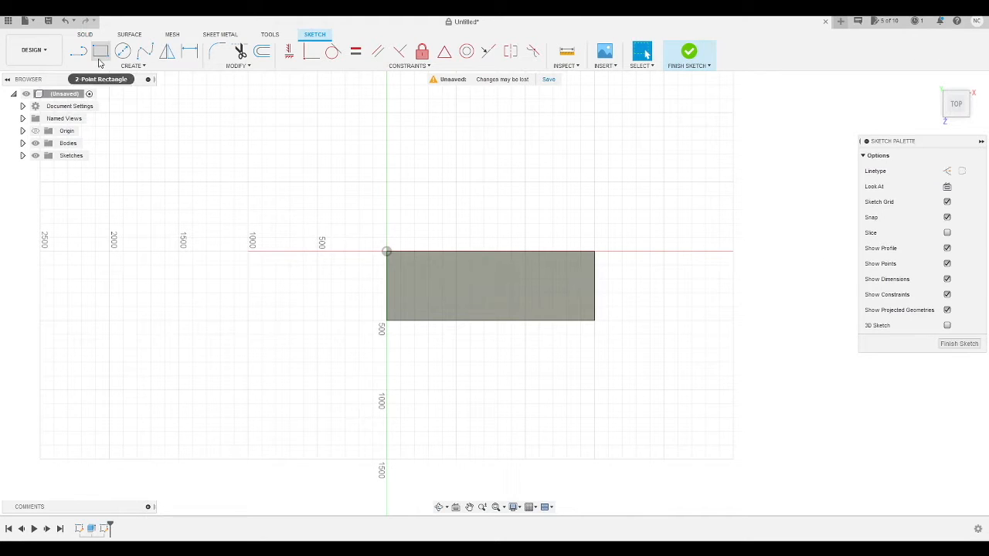
left_click(387, 251)
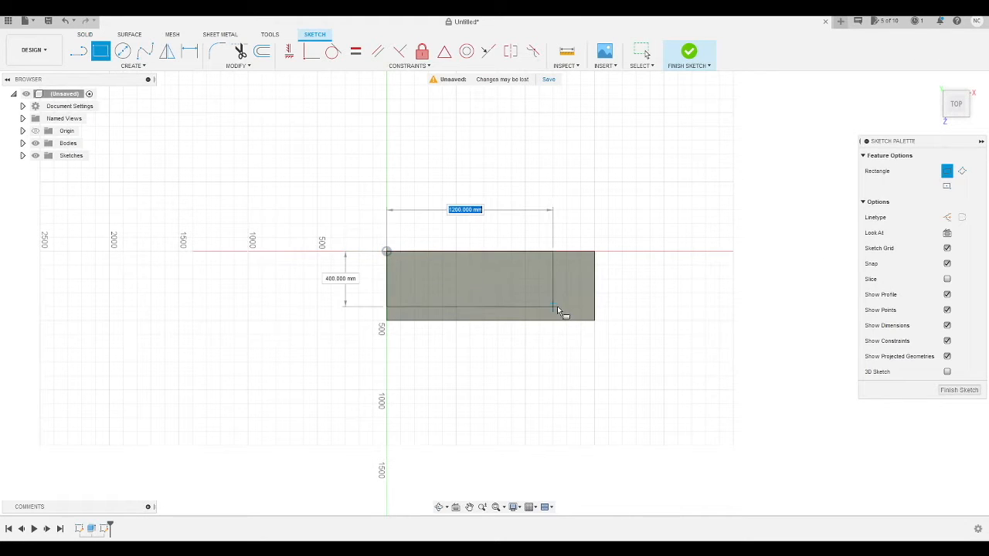
left_click(595, 322)
key("Escape")
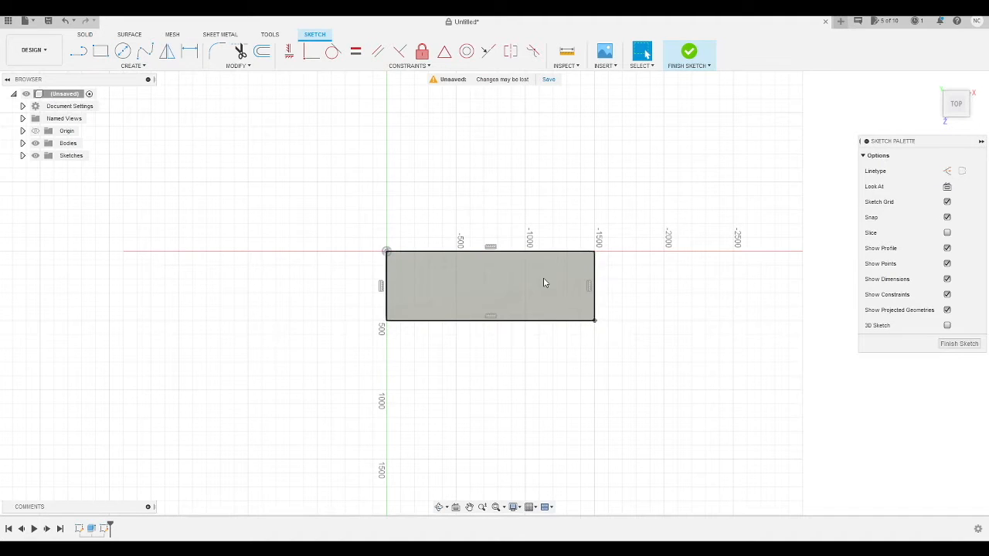
- Extrude the top-face rectangle 100 mm upward as a new body, hiding the lower block meanwhile and showing it again
right_click(543, 278)
left_click(578, 266)
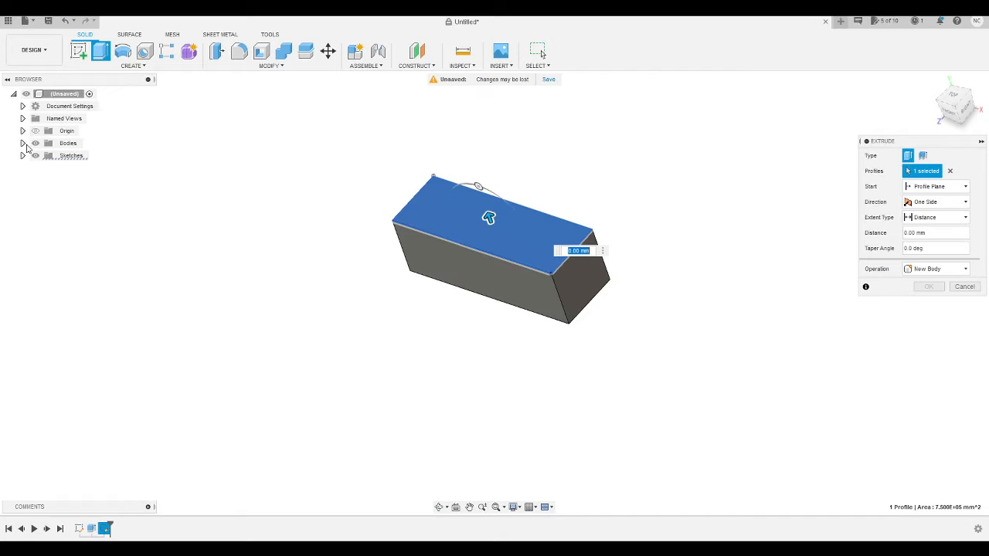
left_click(23, 143)
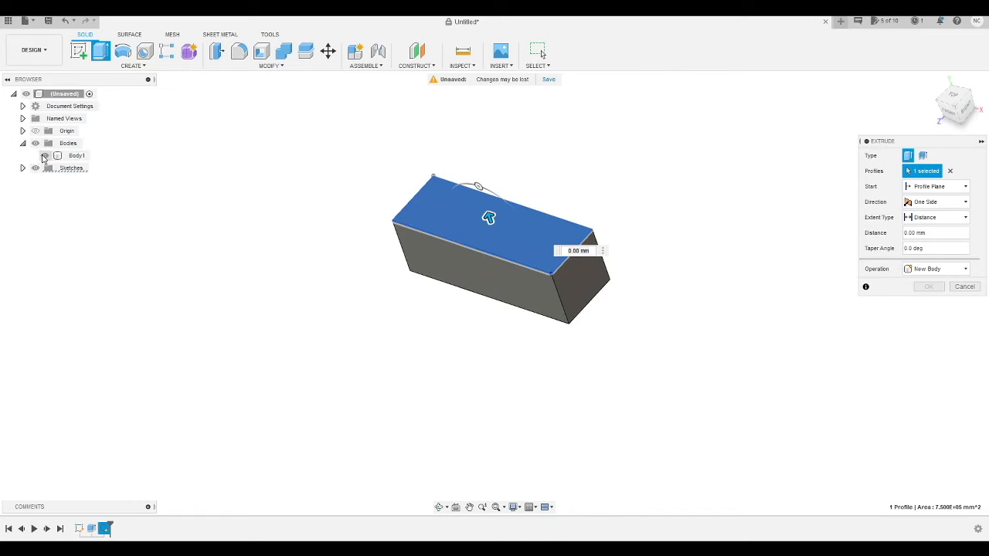
left_click(44, 155)
type("100")
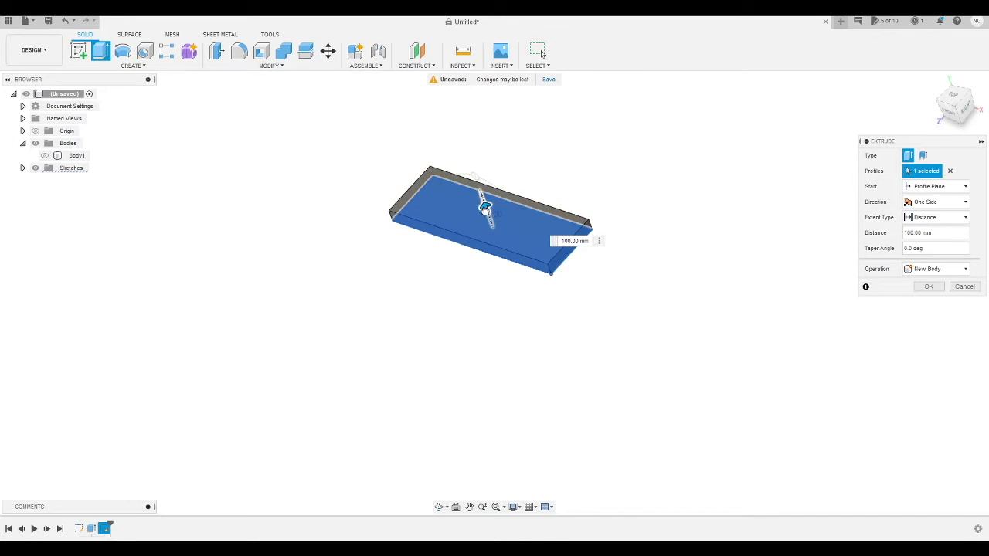
left_click(956, 115)
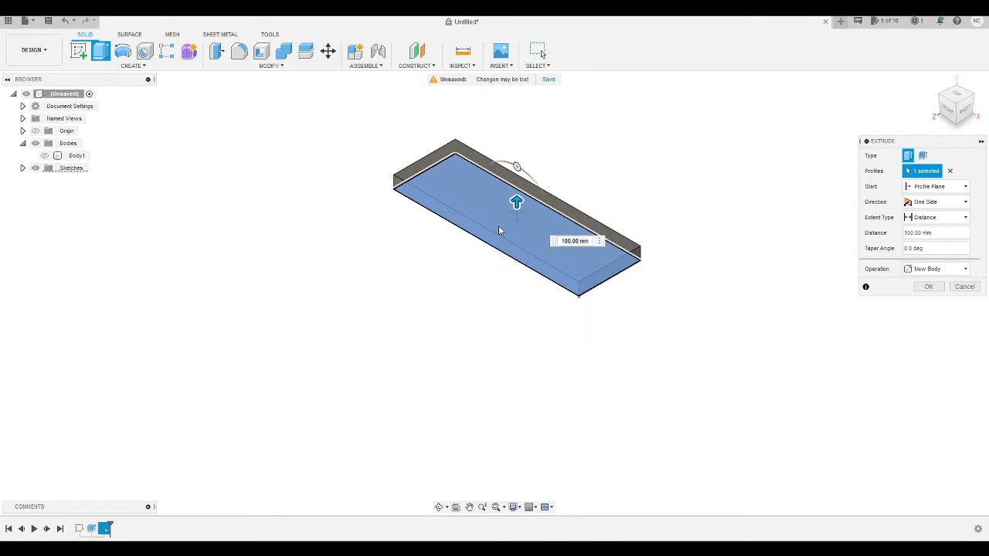
key("Return")
left_click(45, 156)
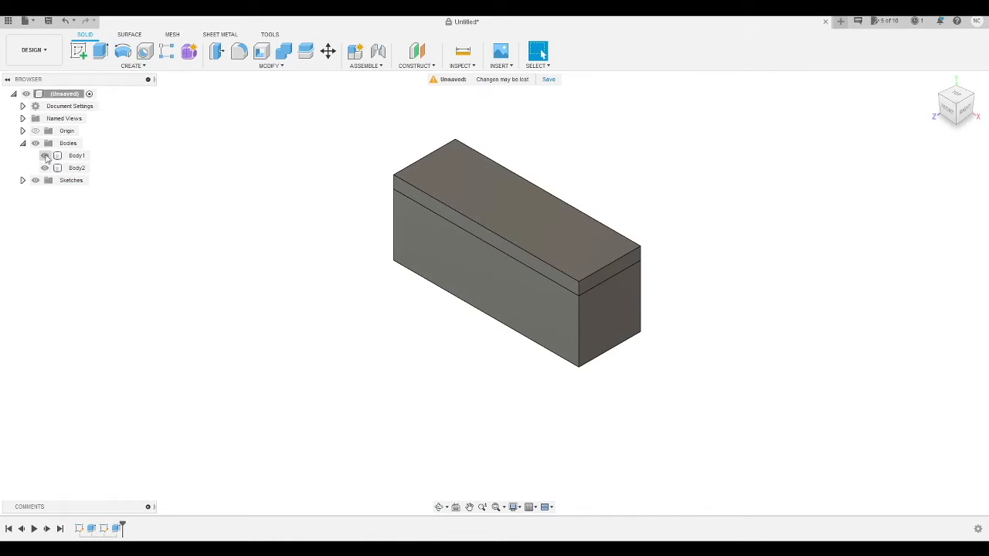
- Rename the thin upper body as Cushion
left_click(541, 233)
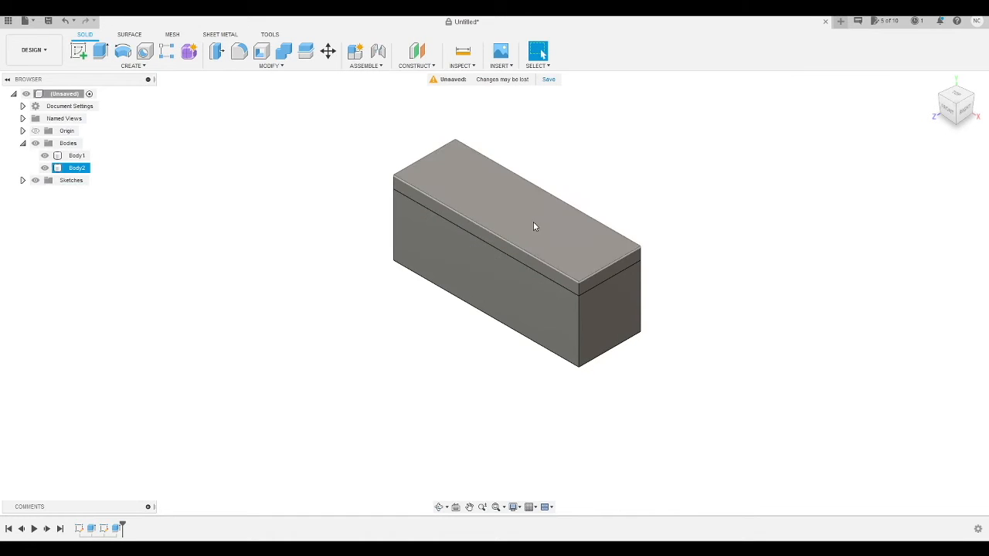
left_click(538, 236)
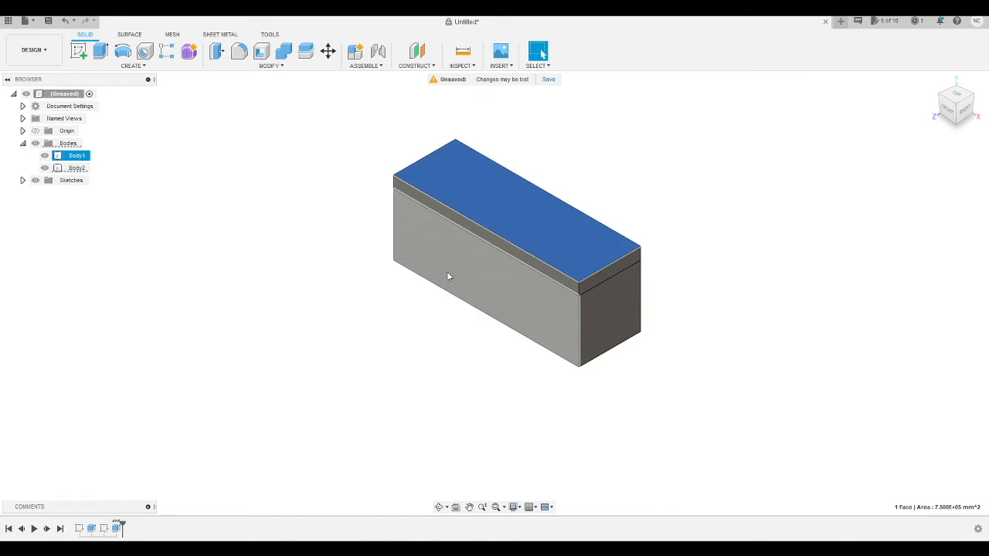
left_click(73, 168)
left_click(73, 169)
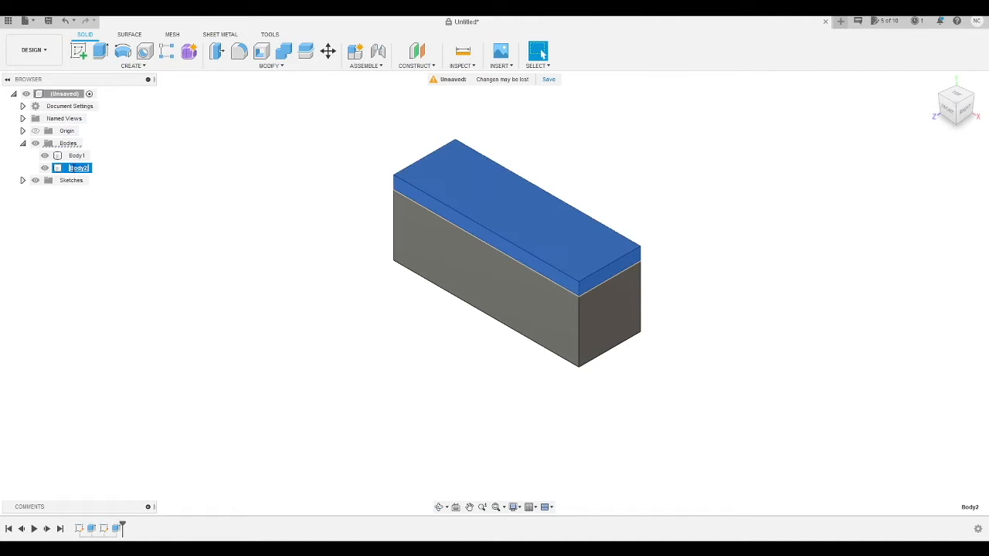
type("Cushion")
key("Return")
- Rename the lower block as Bench//Main body and clear the selection
left_click(86, 156)
left_click(93, 156)
double_click(86, 156)
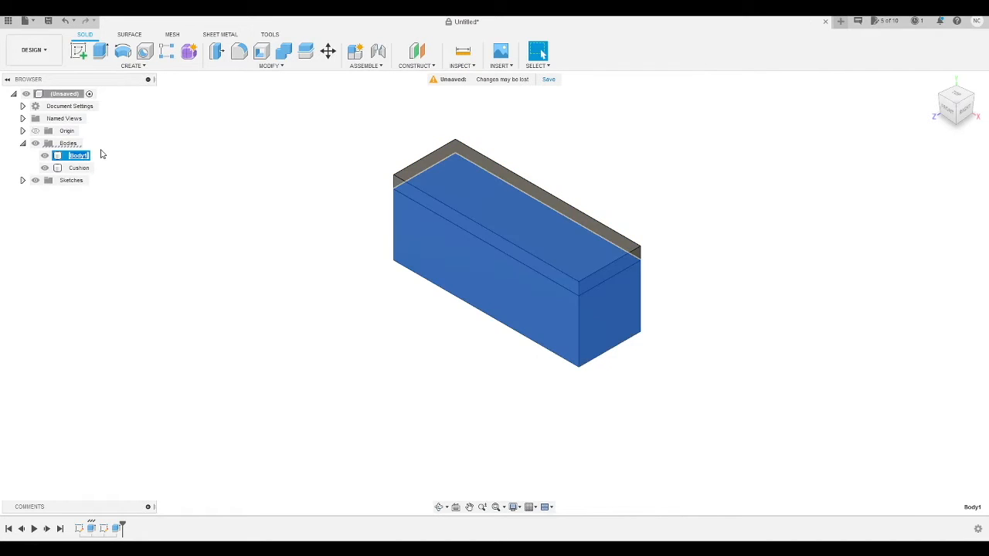
type("Bench//Main body")
key("Return")
left_click(448, 165)
left_click(628, 145)
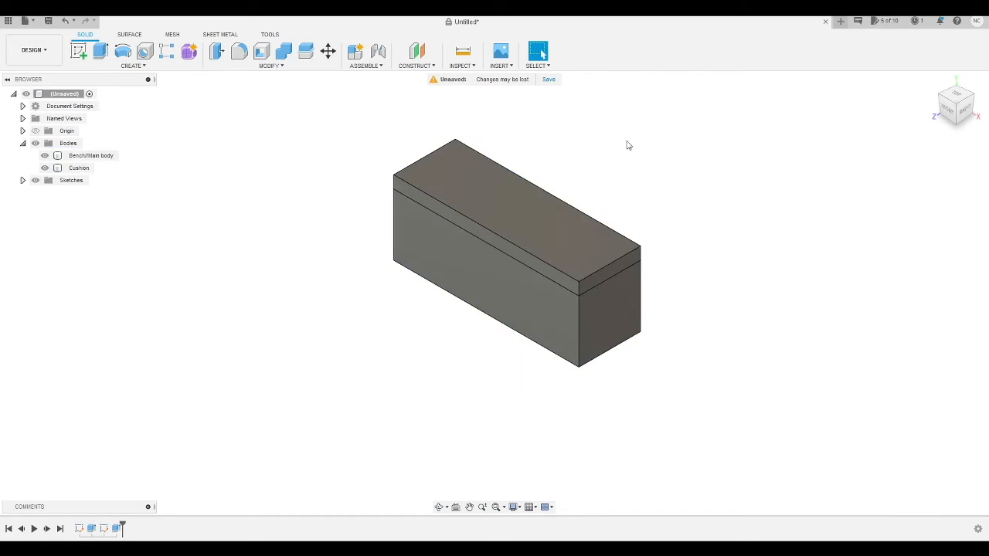
- Hide and show the Cushion body to check the main body underneath
left_click(44, 168)
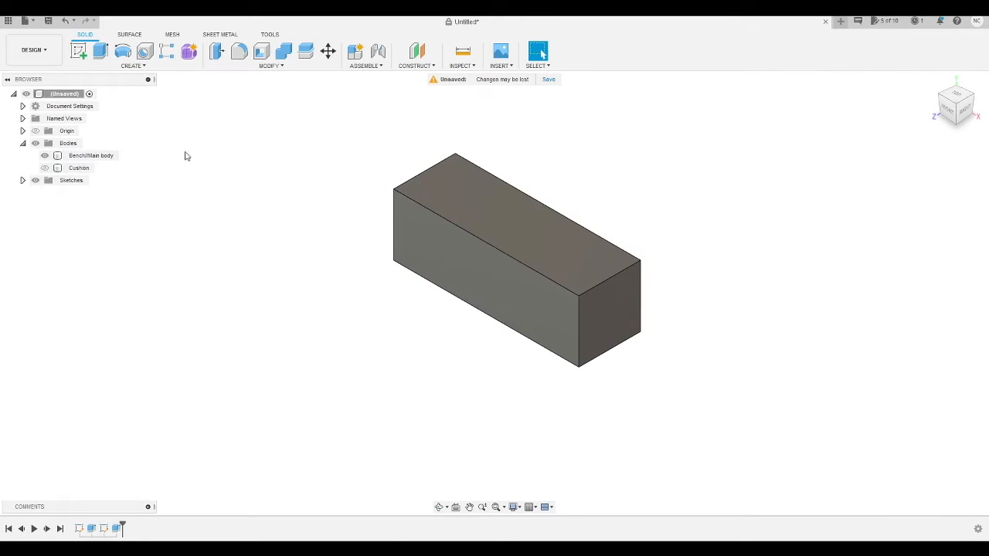
left_click(44, 168)
left_click(78, 167)
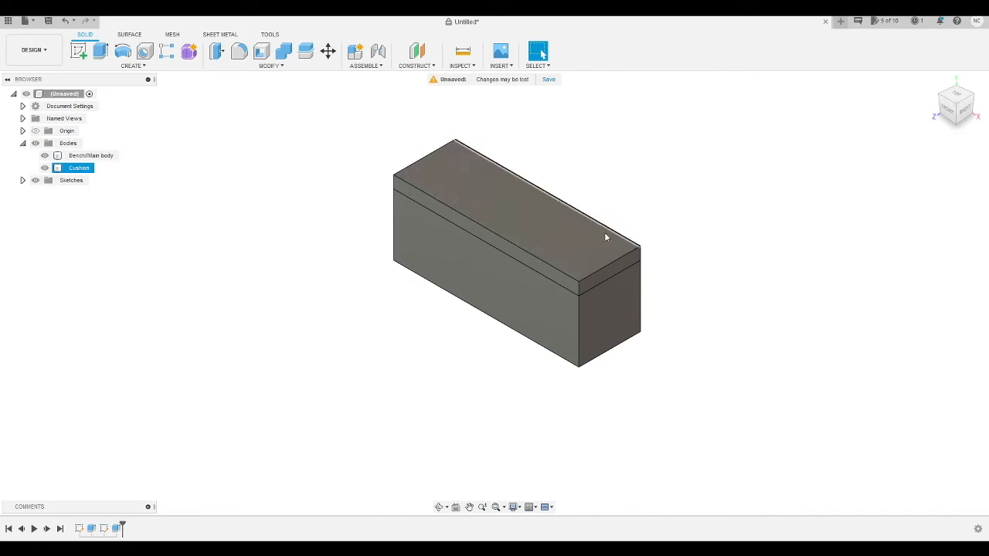
- Round all eight vertical corner edges of the bench body and cushion with one constant-radius fillet
left_click(587, 294)
scroll(581, 299, "up", 3)
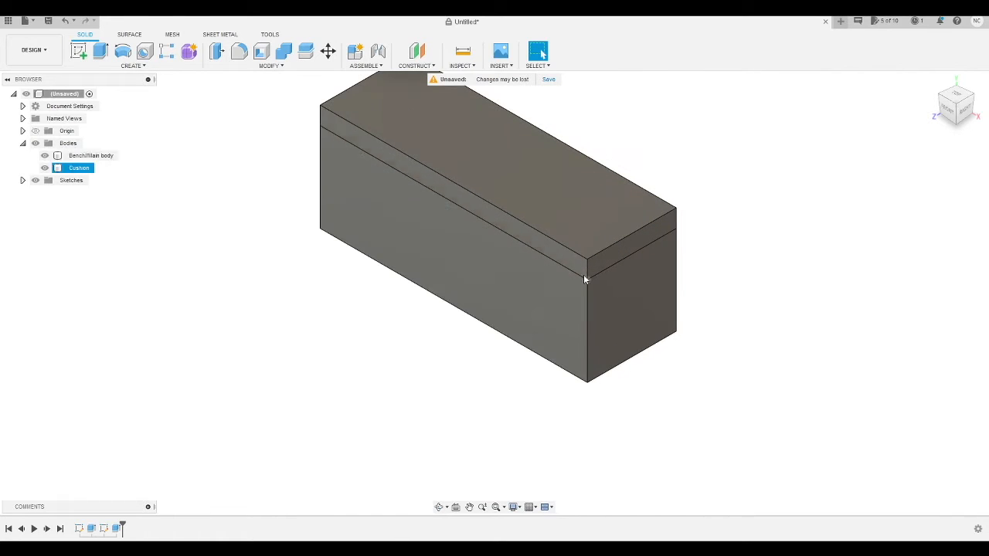
left_click(587, 270)
left_click(587, 298, "ctrl")
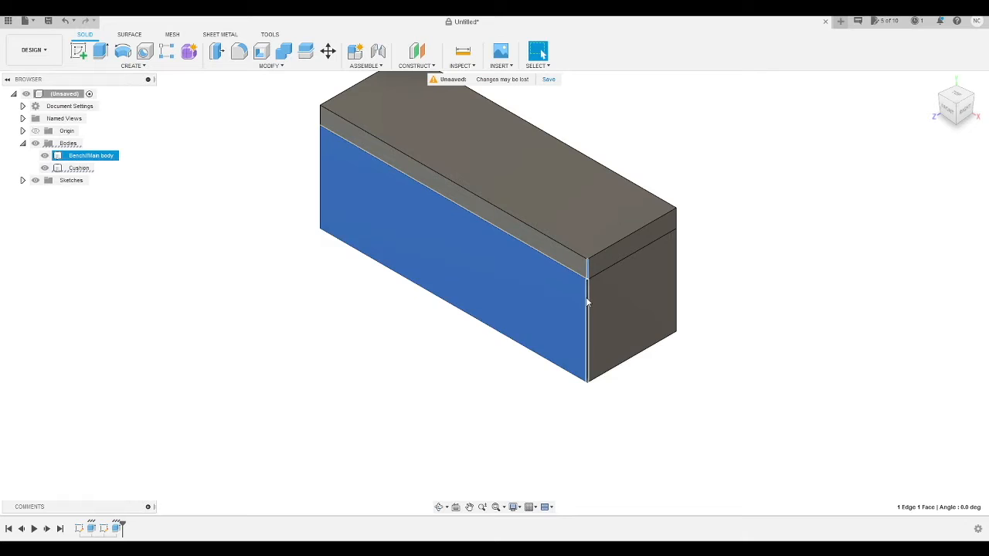
left_click(675, 245, "ctrl")
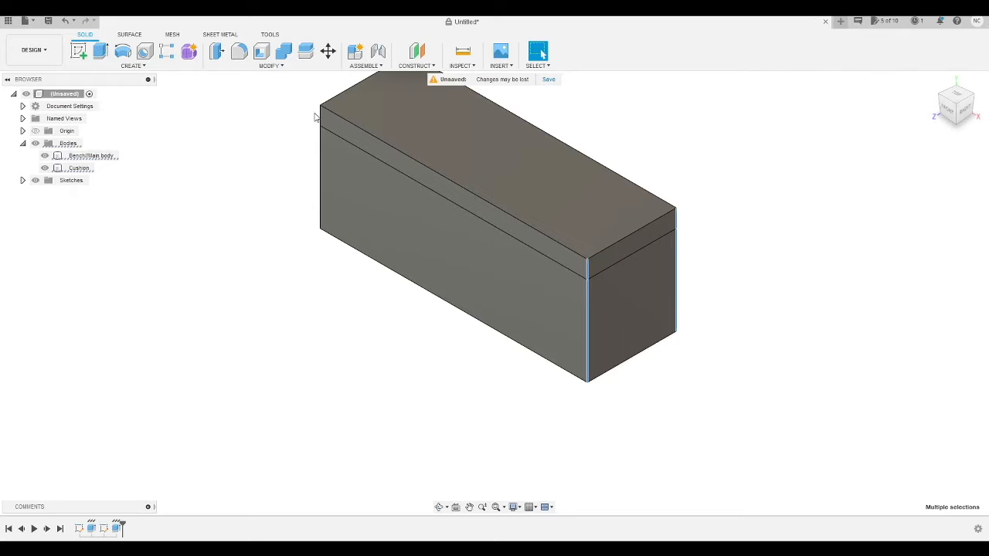
left_click(321, 138, "ctrl")
mouse_move(961, 112)
left_mouse_down()
mouse_move(869, 94)
mouse_move(834, 105)
mouse_move(838, 143)
left_mouse_up()
left_click(500, 229, "ctrl")
mouse_move(954, 98)
left_mouse_down()
mouse_move(950, 110)
mouse_move(912, 99)
mouse_move(876, 107)
mouse_move(859, 146)
mouse_move(861, 136)
left_mouse_up()
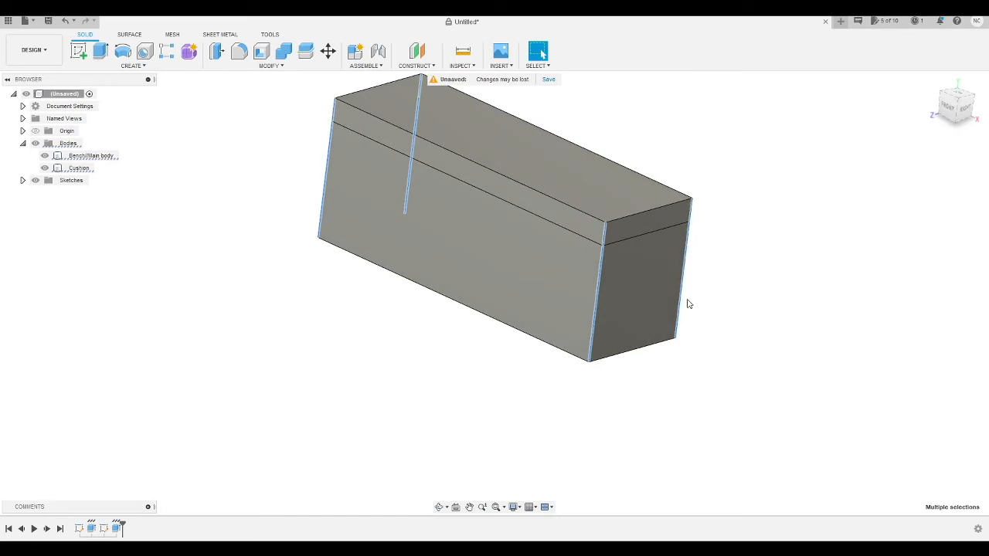
right_click(603, 257)
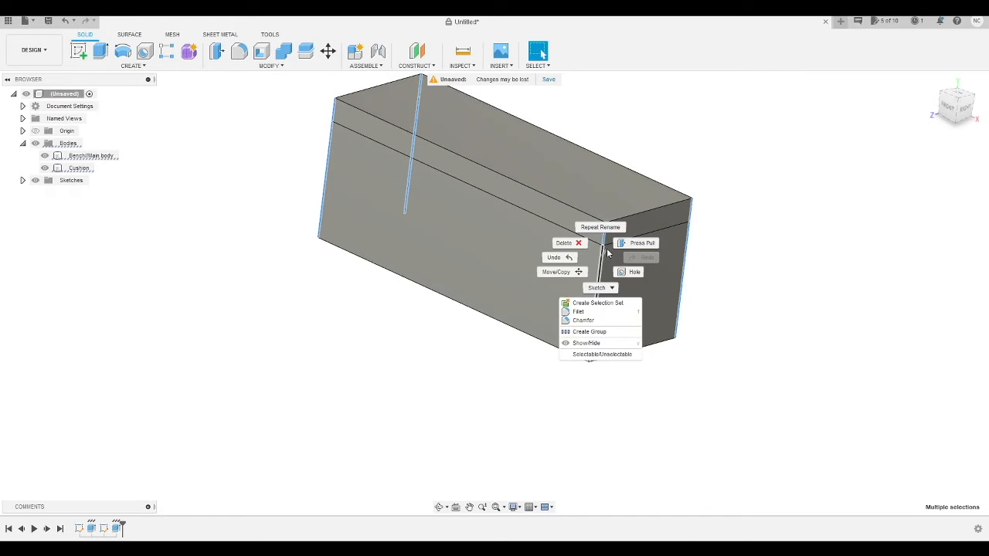
left_click(615, 312)
mouse_move(949, 113)
left_mouse_down()
mouse_move(919, 94)
mouse_move(964, 104)
left_mouse_up()
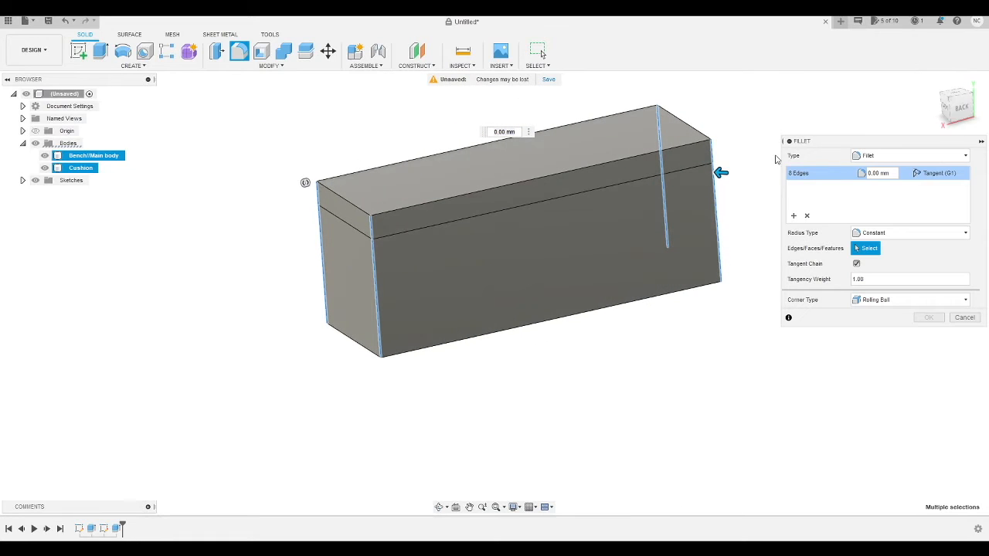
left_click(960, 98)
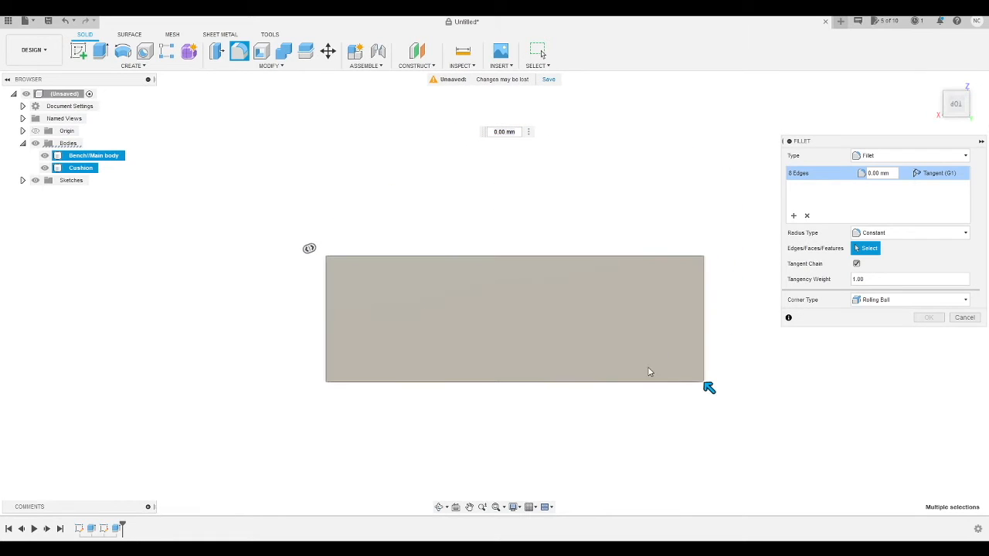
mouse_move(705, 386)
left_mouse_down()
mouse_move(693, 374)
mouse_move(688, 381)
left_mouse_up()
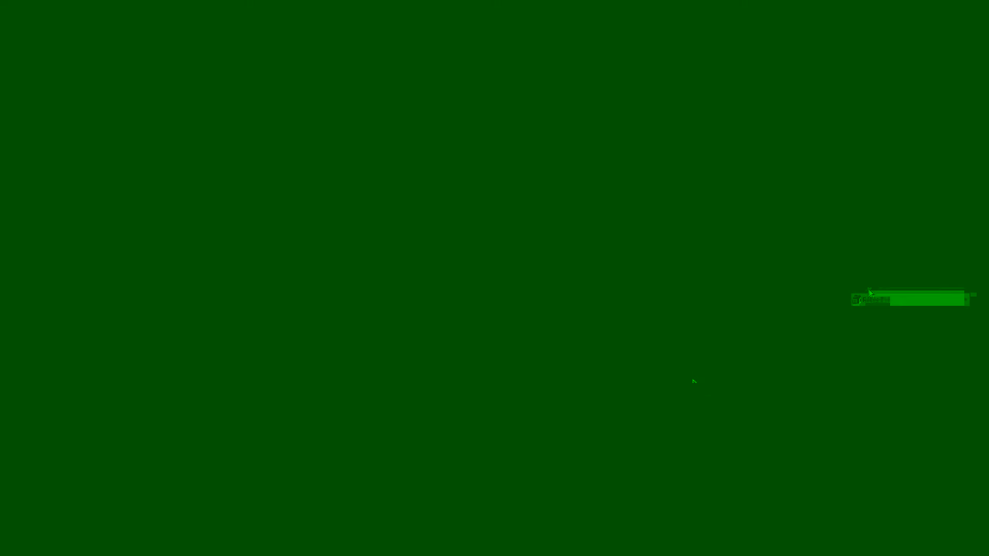
left_click(928, 318)
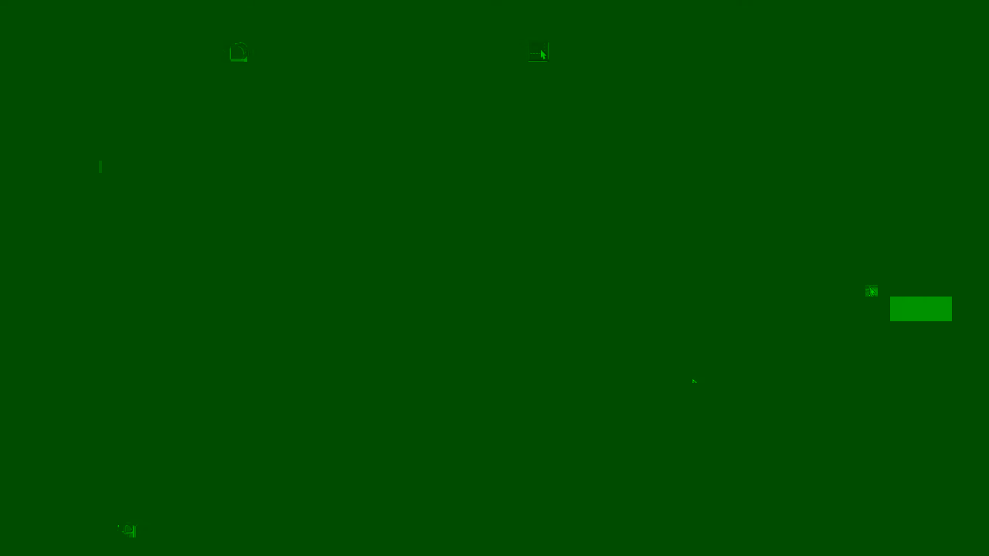
- Hide the Cushion body, leaving the Bench//Main body shown
mouse_move(952, 102)
left_mouse_down()
mouse_move(970, 126)
mouse_move(952, 123)
left_mouse_up()
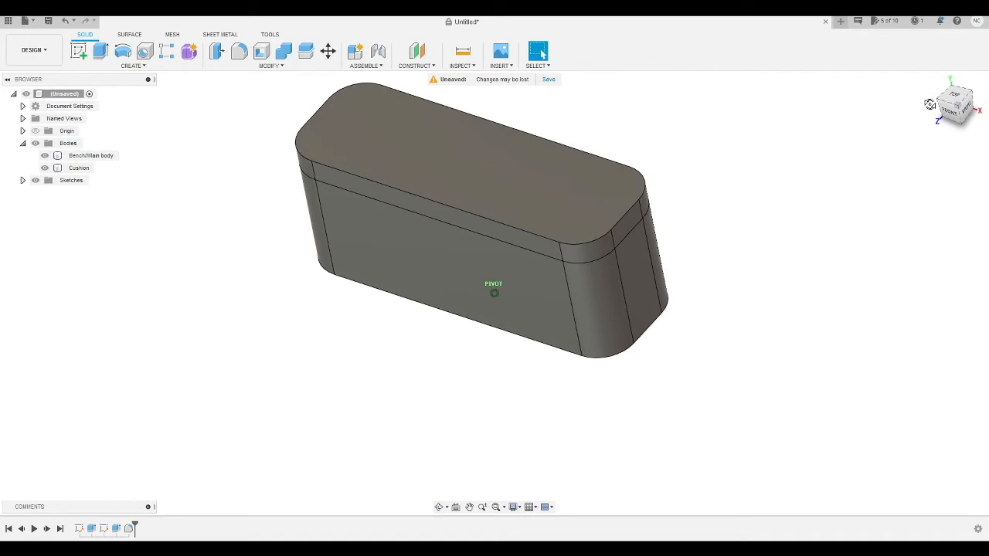
left_click(45, 157)
left_click(45, 168)
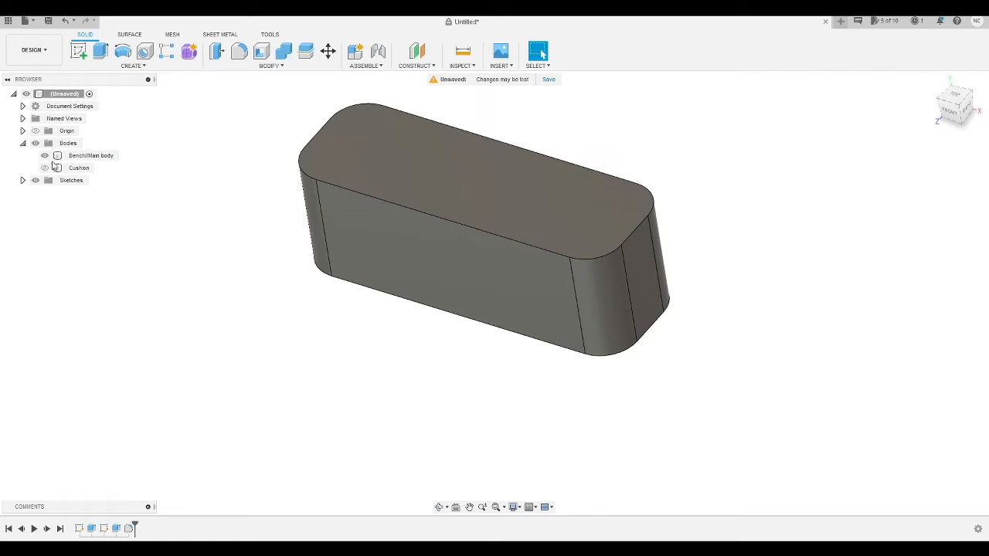
- Shell the bench main body with 50 mm thick walls, removing its top face to leave the box open
left_click(955, 95)
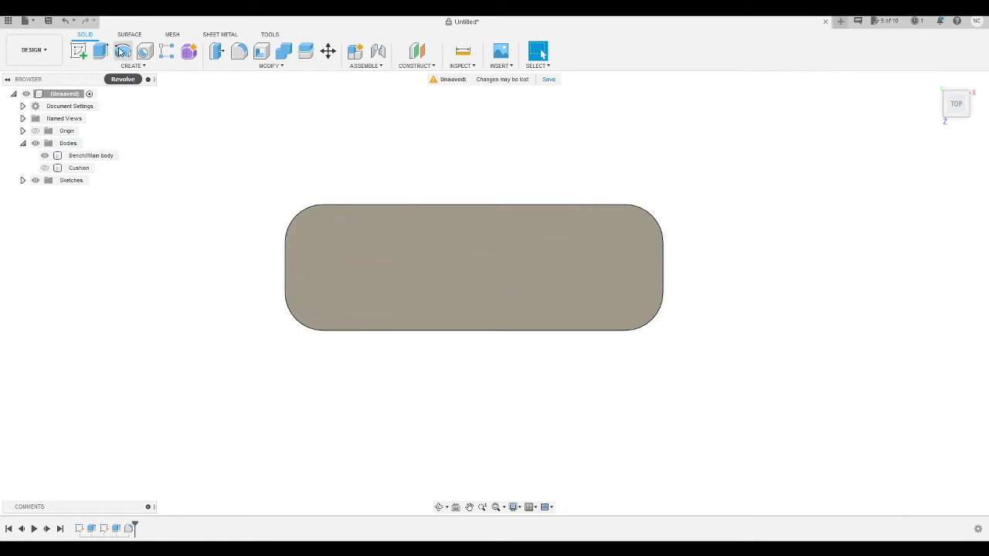
left_click(270, 53)
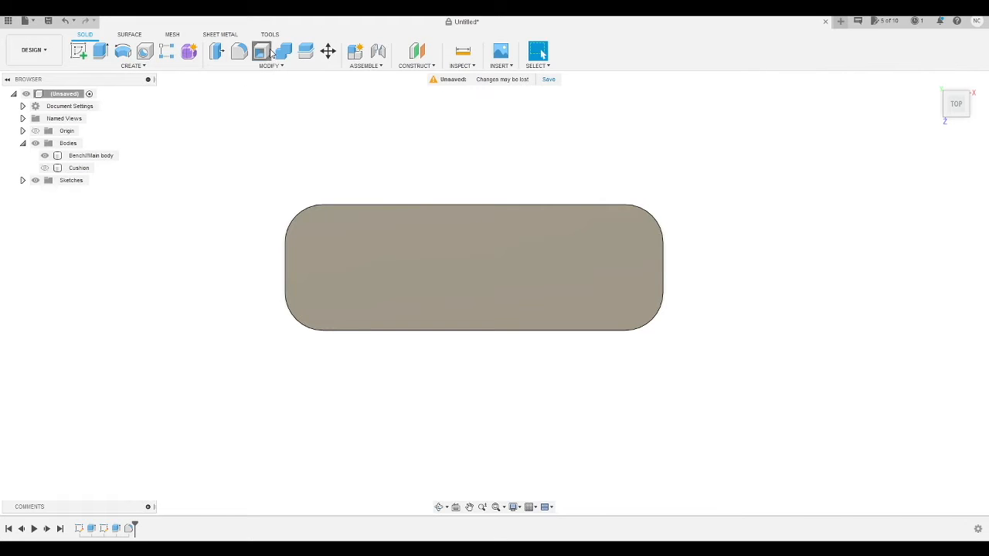
left_click(448, 274)
left_click(960, 107)
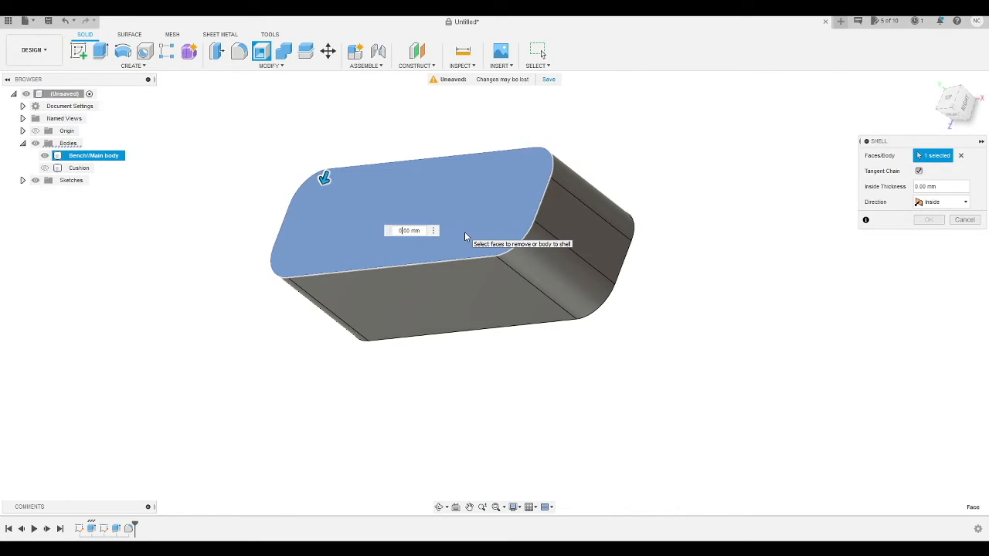
key("Return")
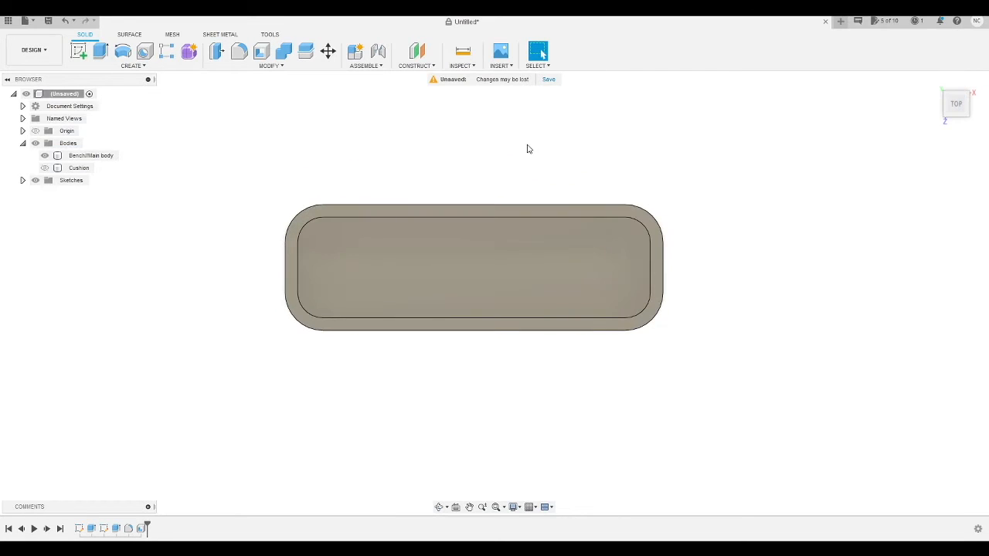
left_click_drag(957, 105, 949, 86)
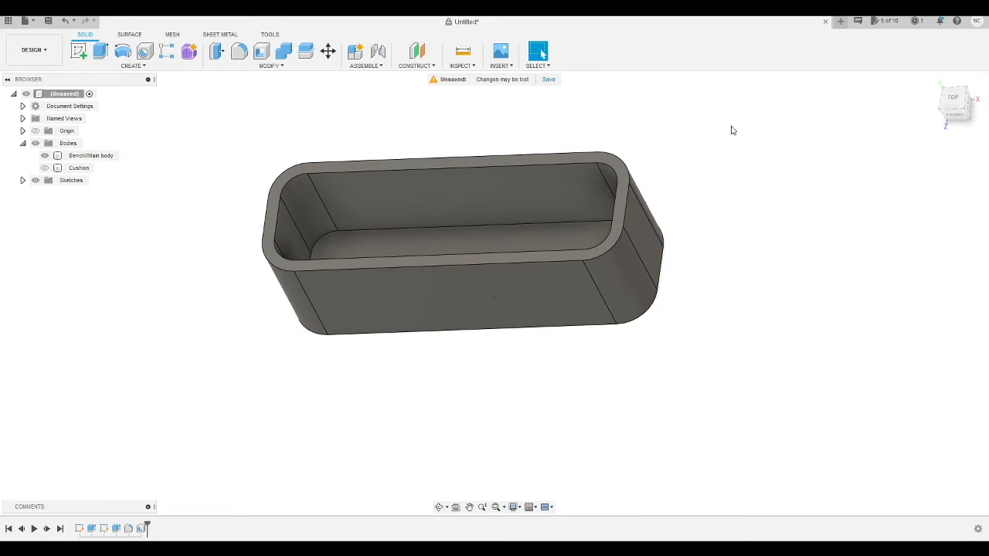
left_click(516, 160)
left_click(78, 51)
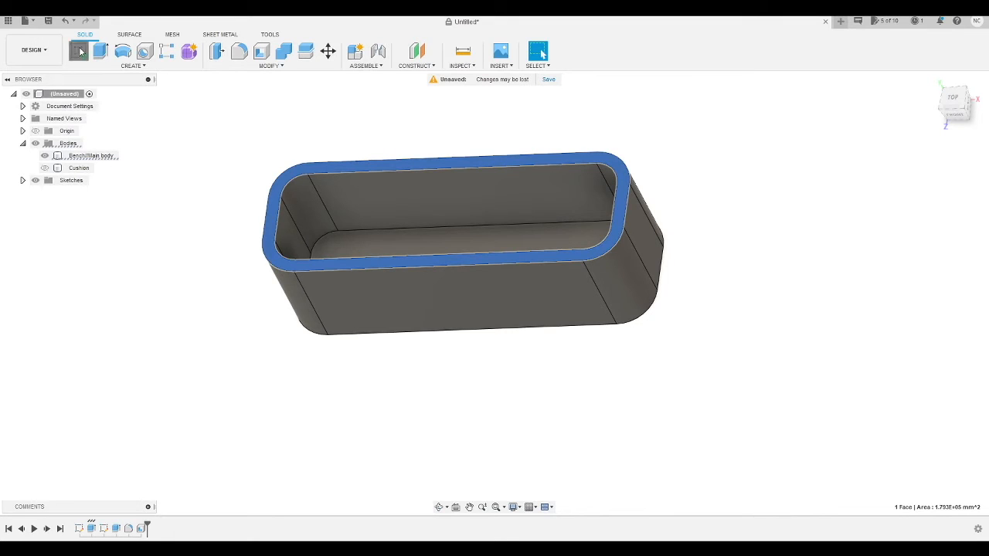
scroll(404, 291, "down", 2)
scroll(285, 214, "up", 3)
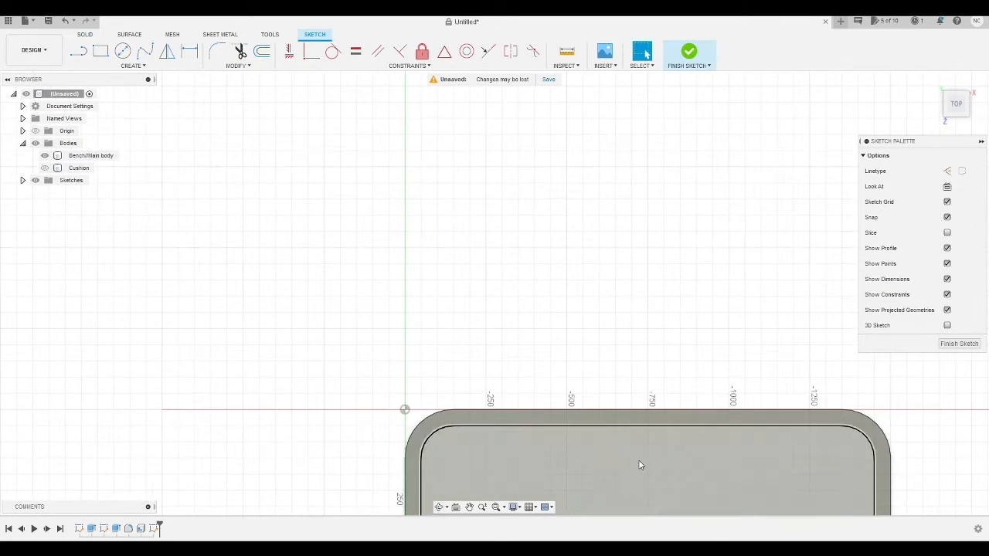
scroll(468, 178, "down", 1)
scroll(465, 177, "down", 2)
scroll(541, 293, "up", 3)
scroll(589, 309, "up", 1)
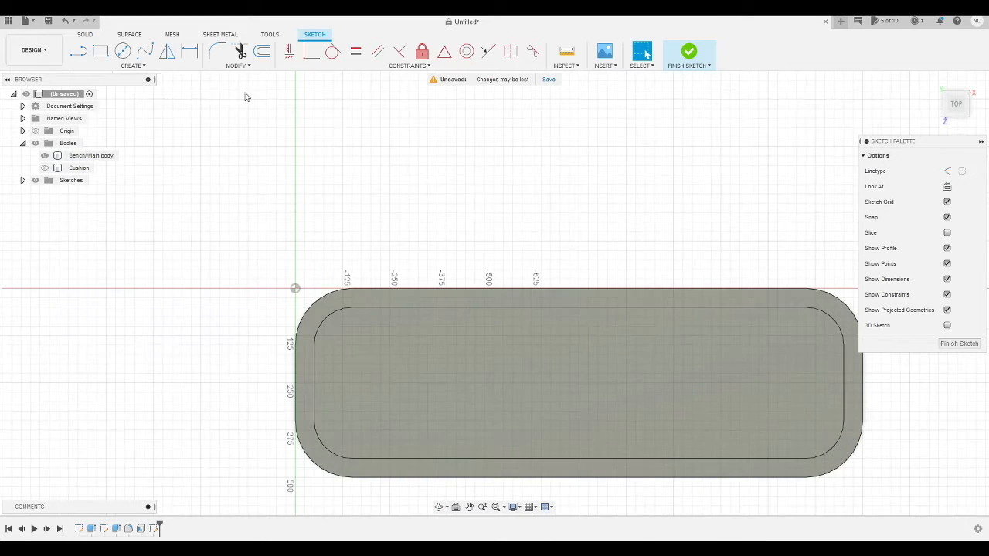
left_click(78, 51)
left_click(494, 300)
key("Escape")
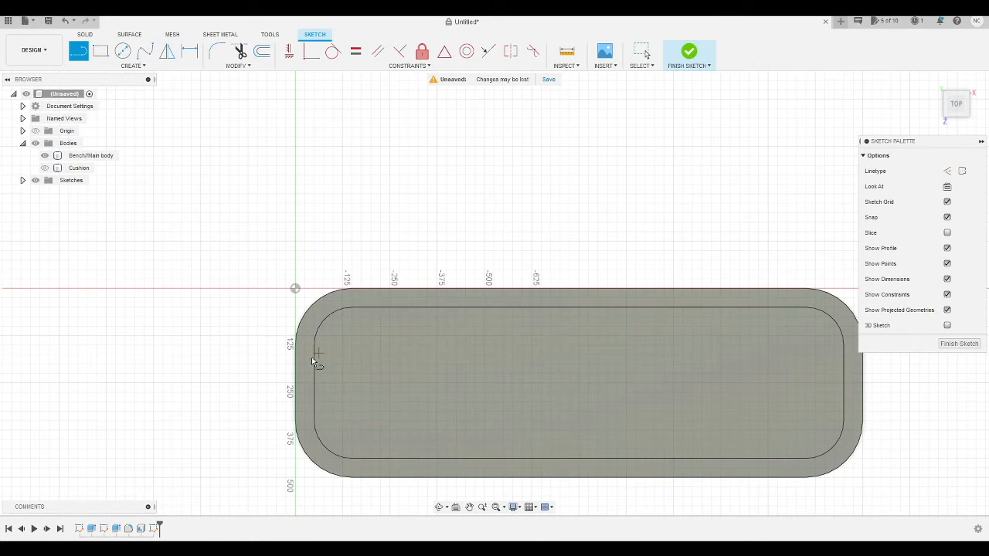
left_click(294, 366)
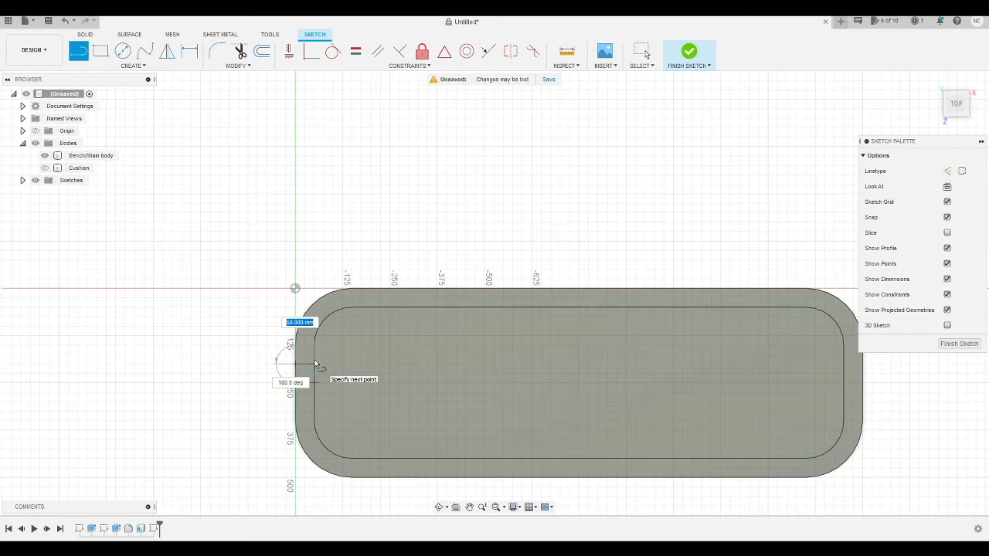
key("Escape")
key("Escape")
key("l")
left_click(315, 307)
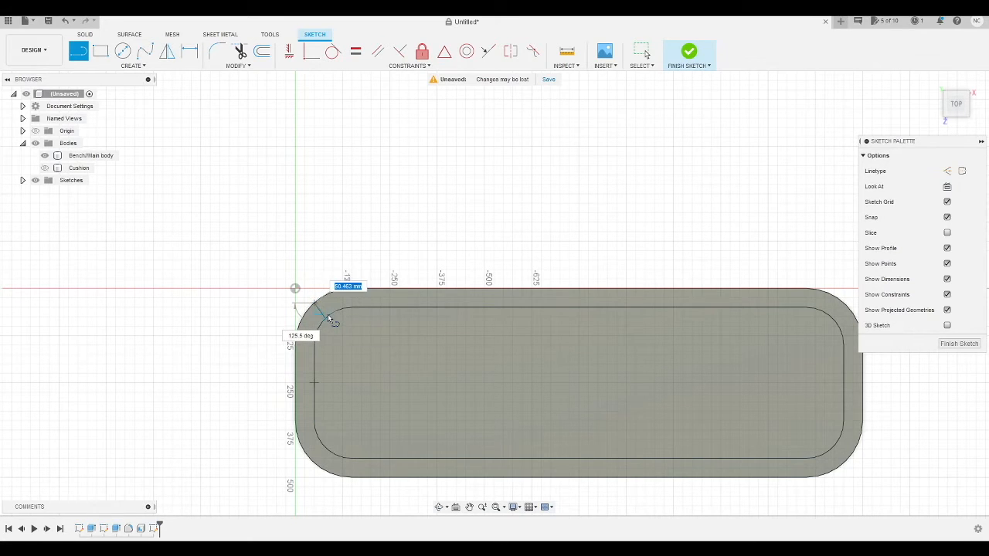
key("Escape")
scroll(314, 266, "up", 1)
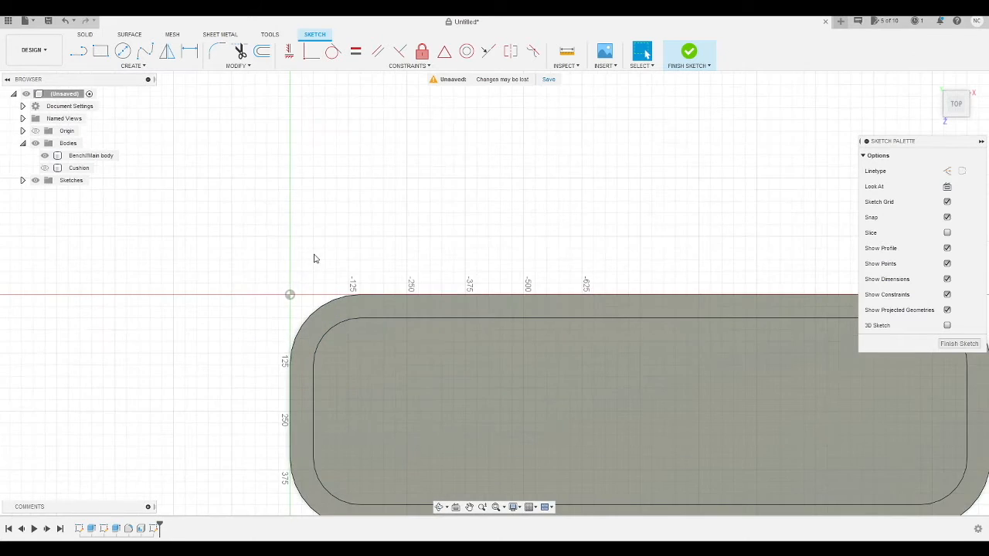
scroll(308, 254, "down", 3)
key("ctrl+z")
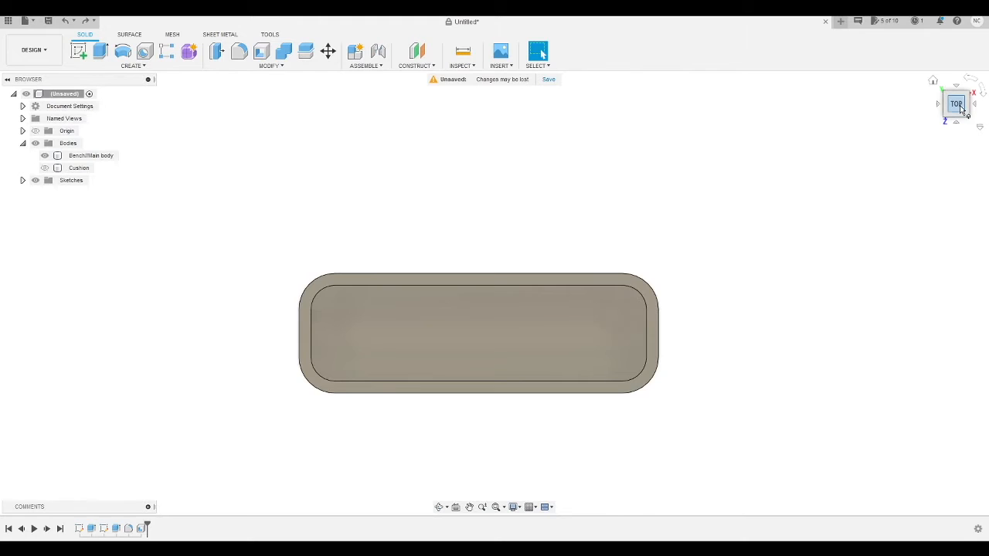
- Show and hide the Cushion body repeatedly to examine how it covers the hollow main body
left_click(932, 83)
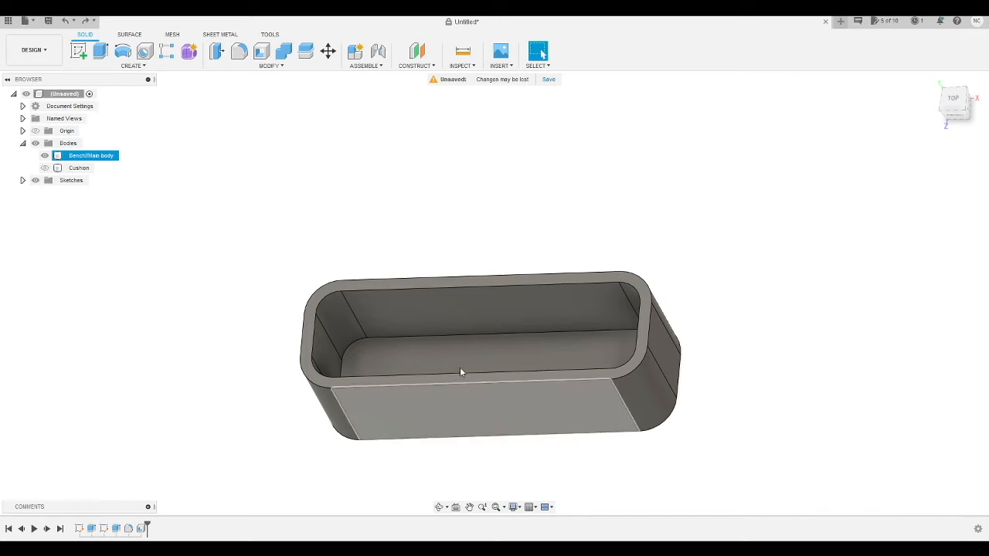
left_click(45, 168)
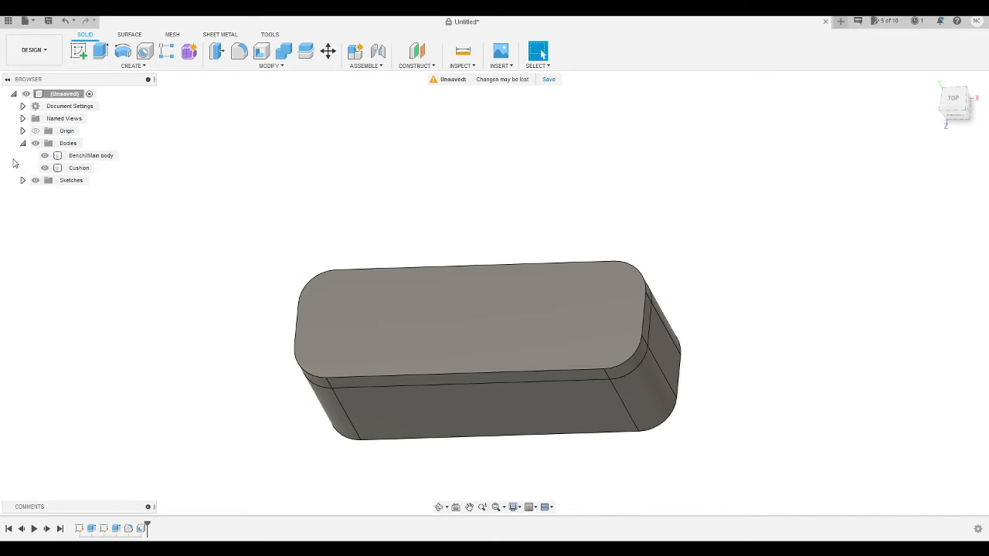
left_click(44, 168)
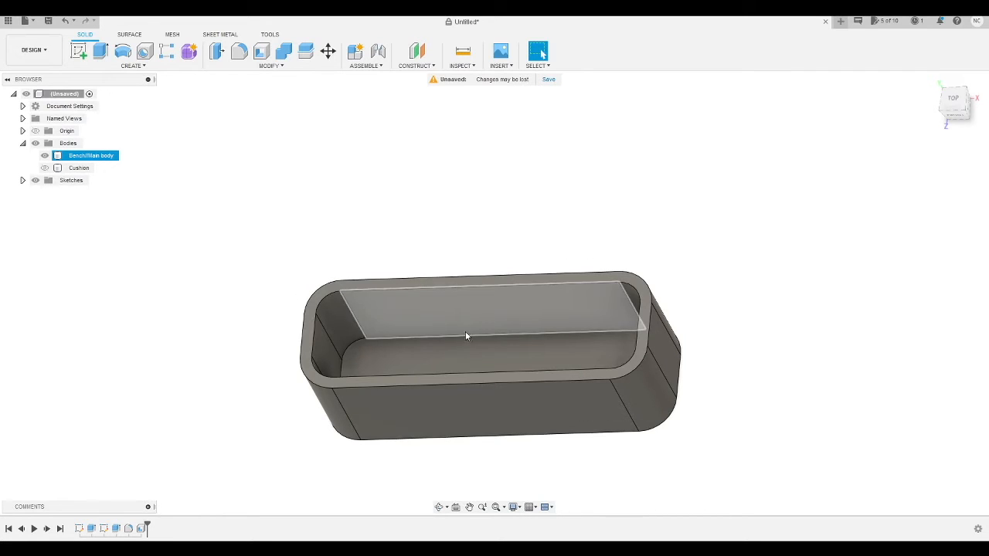
left_click(44, 168)
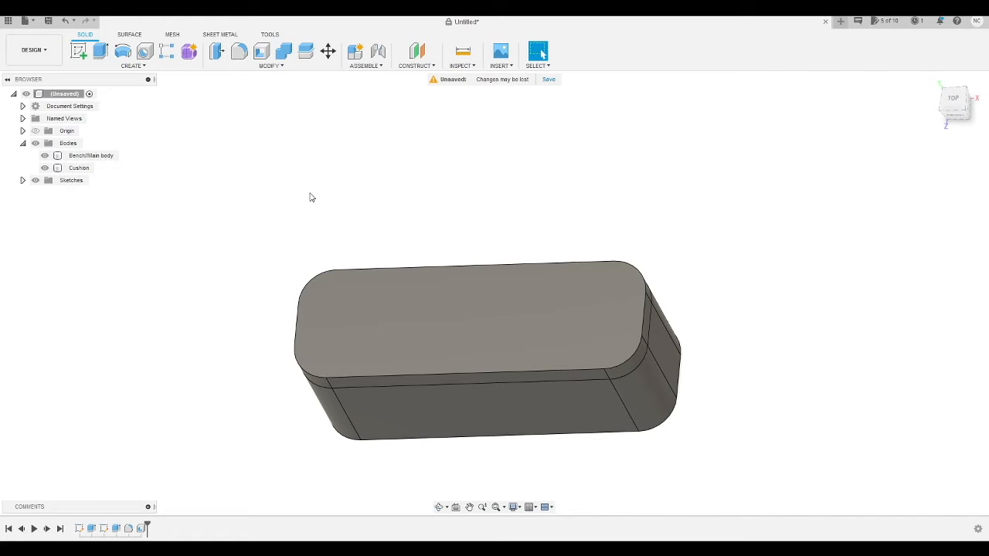
left_click(44, 168)
left_click(90, 155)
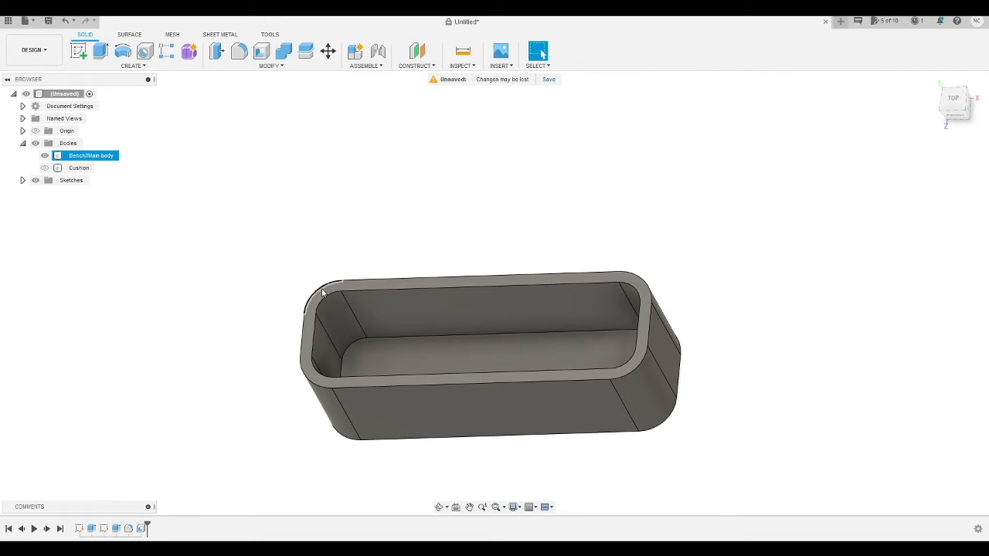
key("Escape")
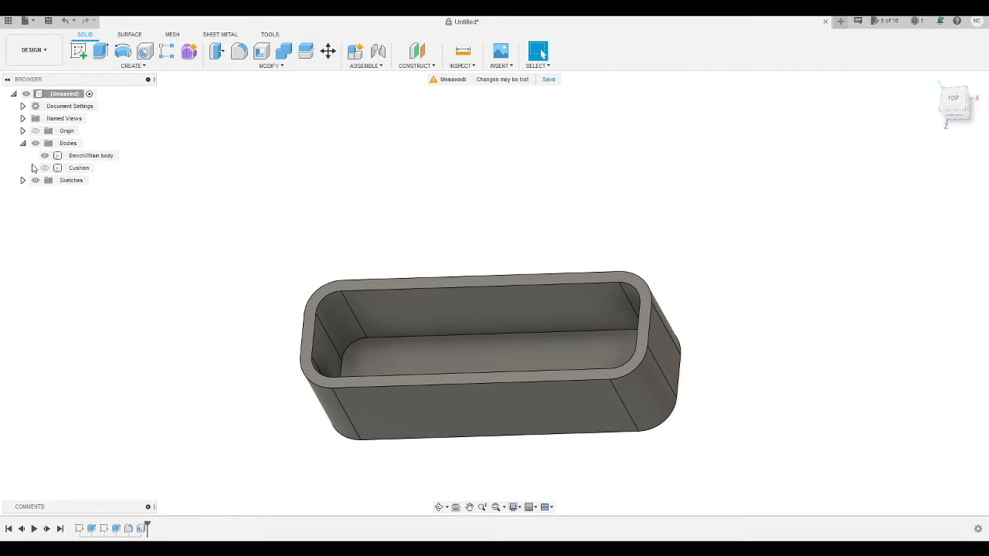
left_click(41, 171)
- Hide the Cushion body and start a sketch on the inner floor of the main body
left_click(44, 168)
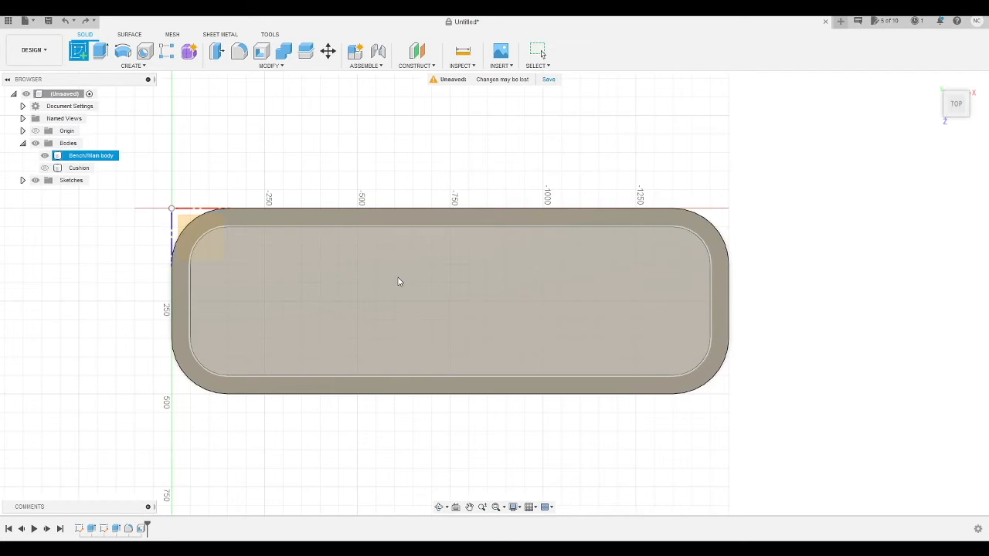
left_click(399, 280)
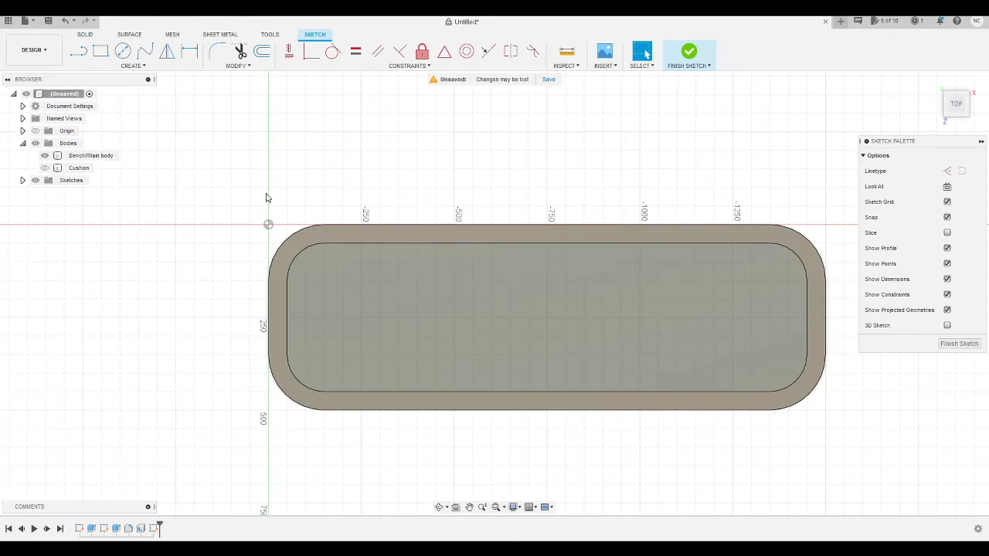
left_click(78, 51)
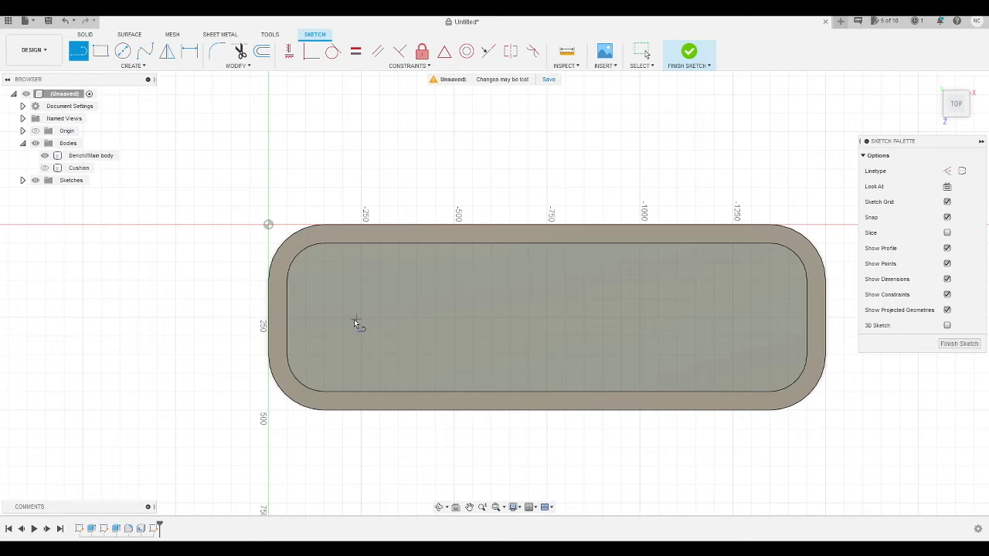
left_click(288, 318)
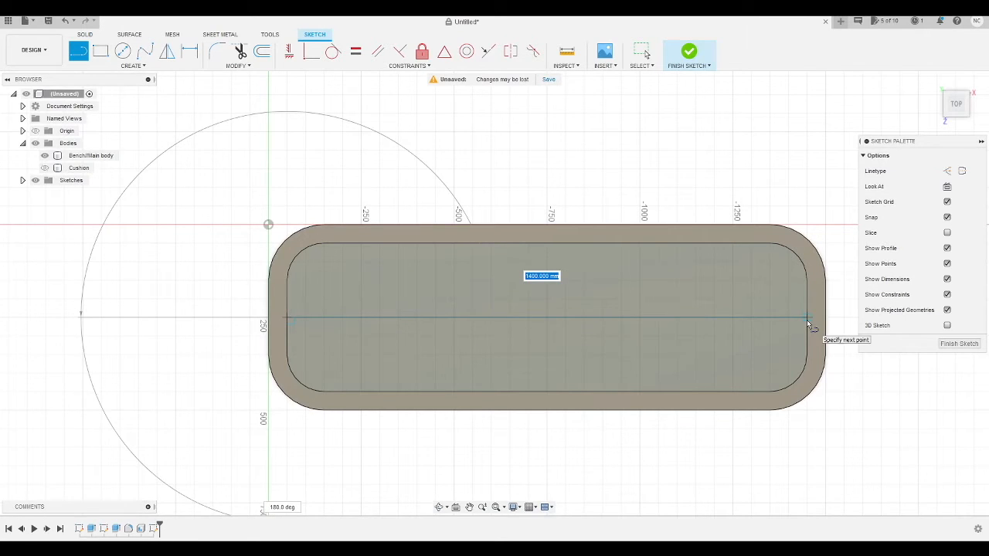
key("Escape")
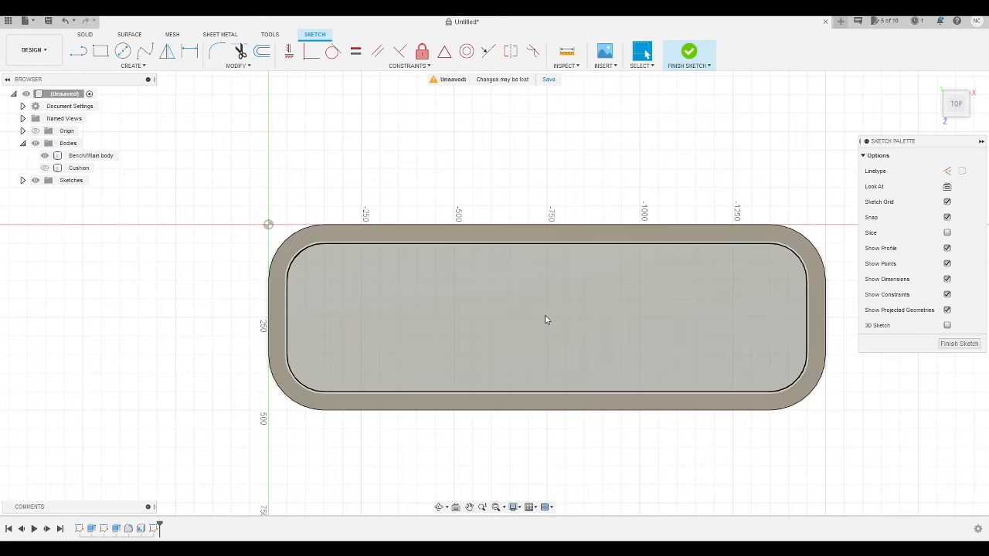
- Draw a 1350 mm by 350 mm center rectangle from the middle of the main body's inner floor
left_click(134, 68)
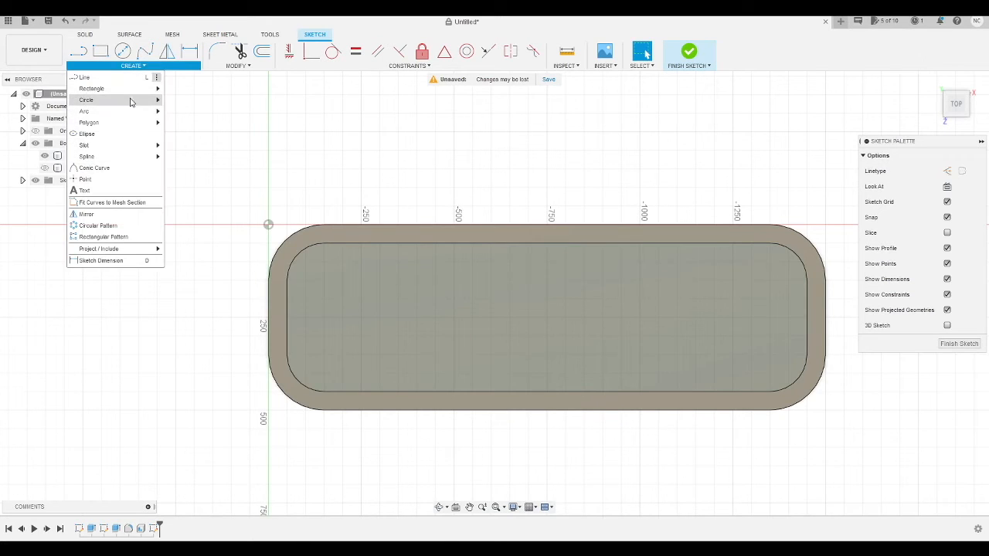
mouse_move(144, 90)
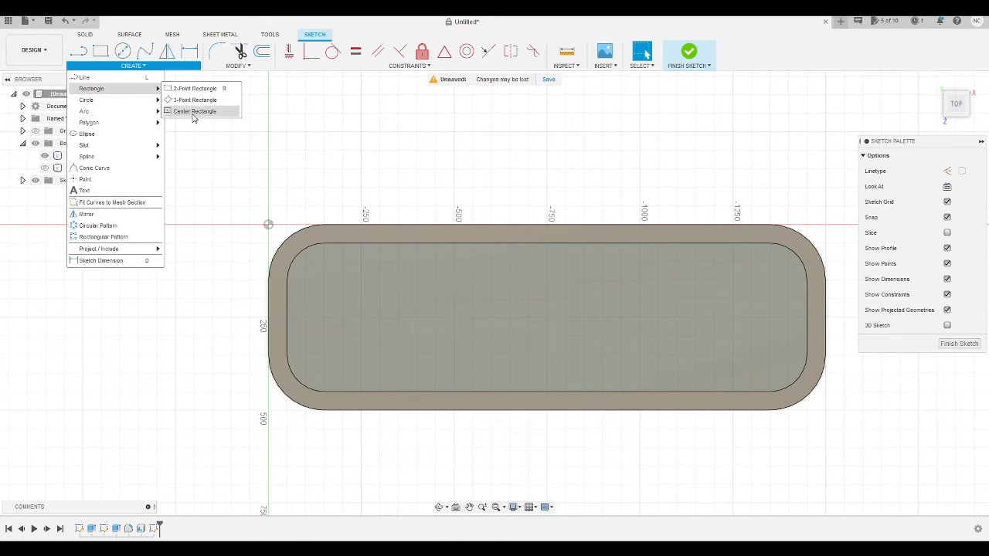
left_click(194, 111)
left_click(546, 317)
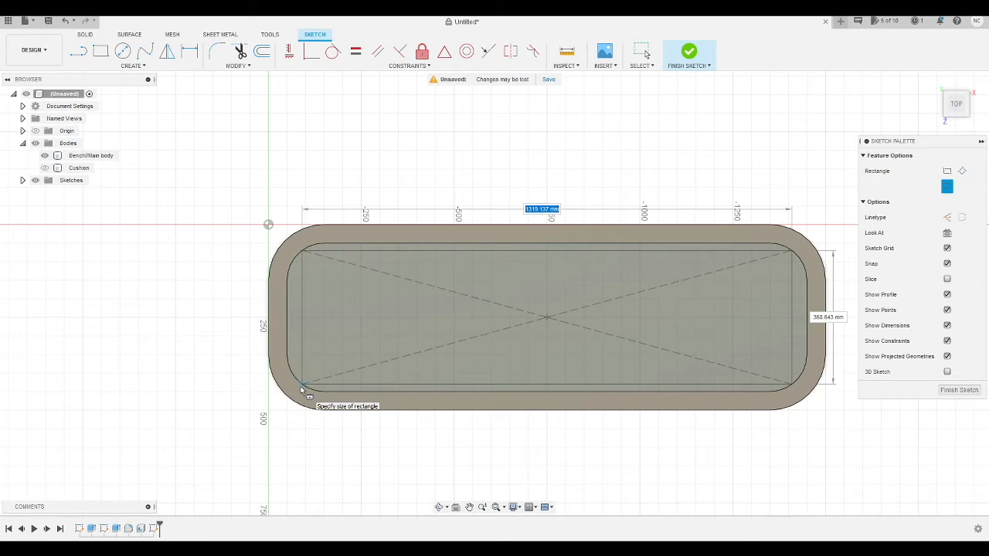
key("Tab")
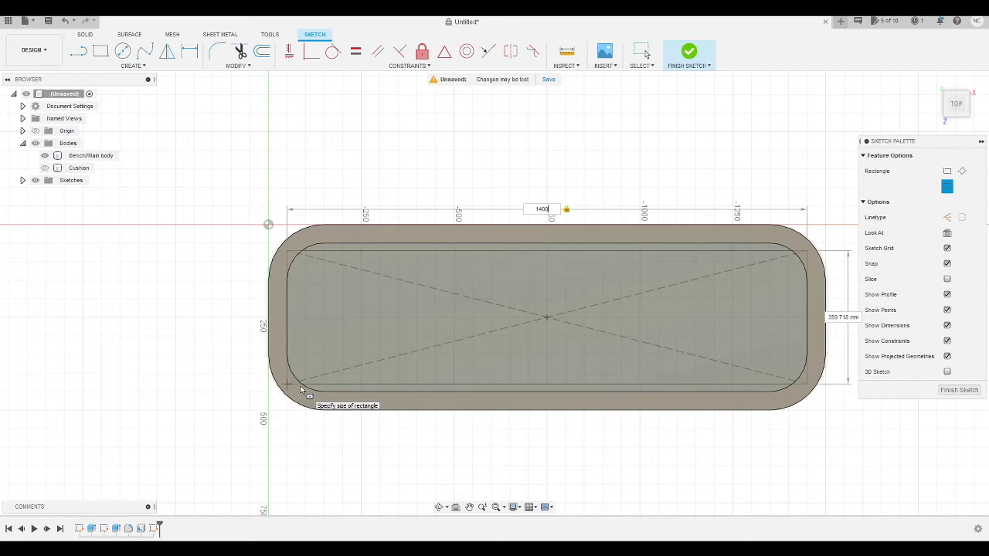
key("BackSpace")
key("BackSpace")
type("3")
type("3")
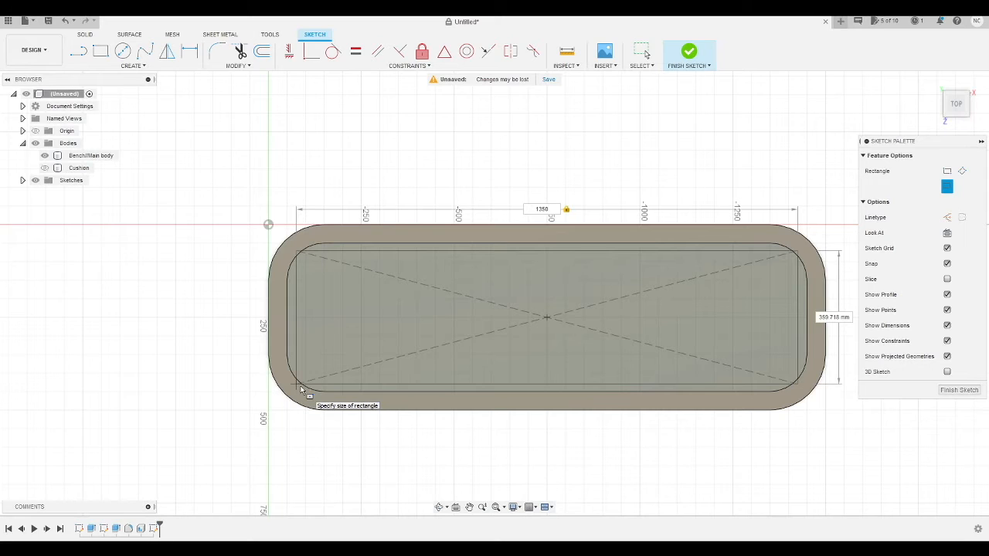
key("Tab")
type("400")
key("Tab")
key("Tab")
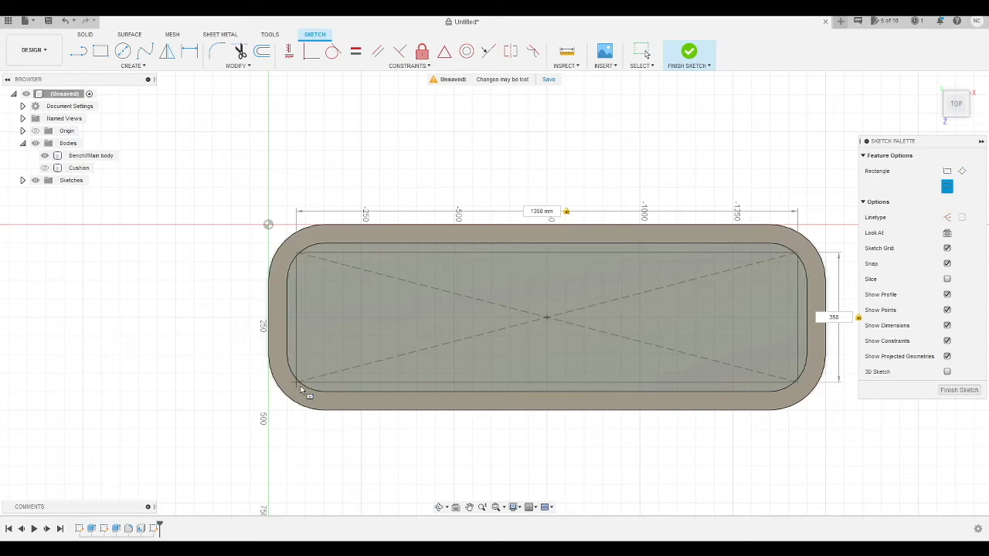
key("Return")
key("Escape")
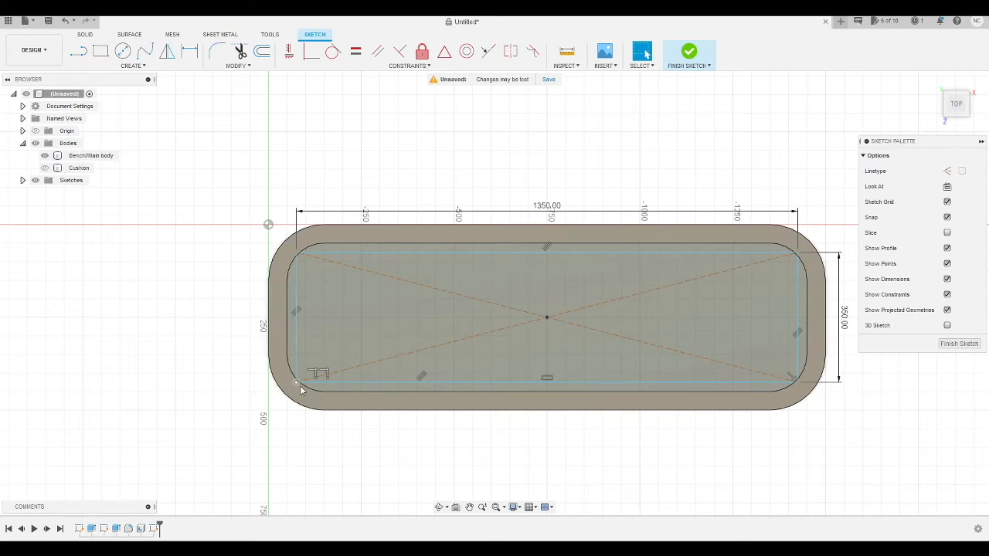
- Fillet all four corners of the 1350 mm by 350 mm rectangle with a 90 mm radius
scroll(267, 251, "up", 2)
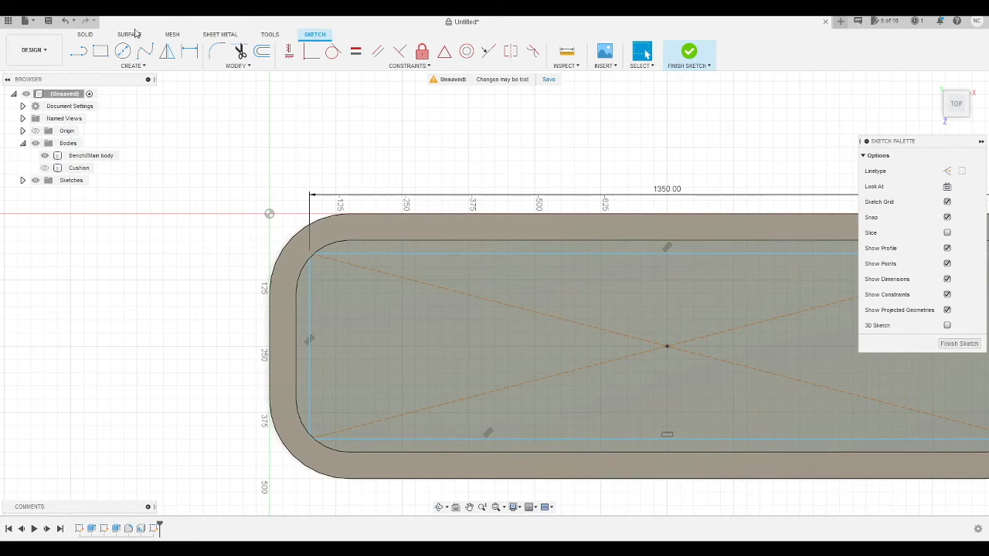
left_click(217, 51)
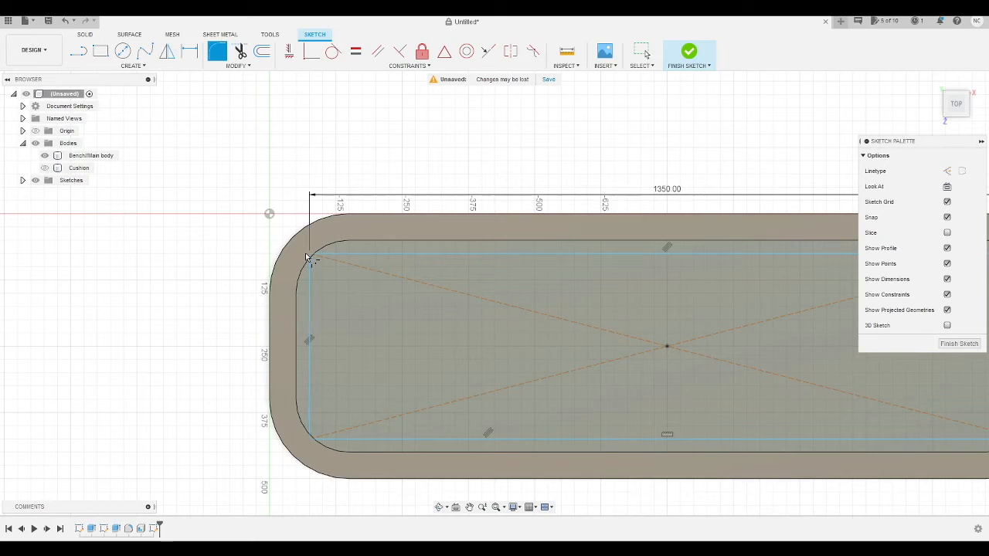
scroll(311, 255, "up", 2)
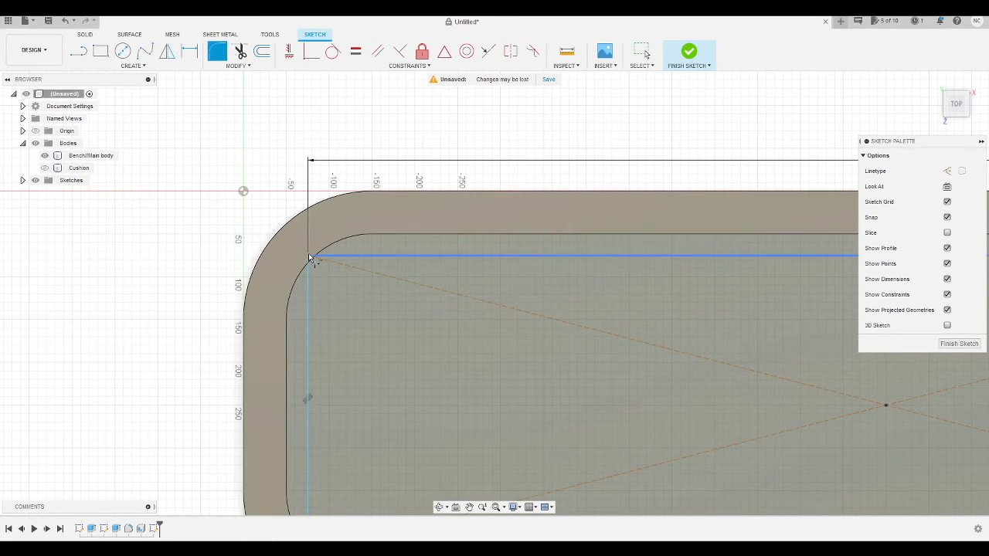
left_click(308, 253)
left_click(310, 266)
scroll(241, 199, "down", 2)
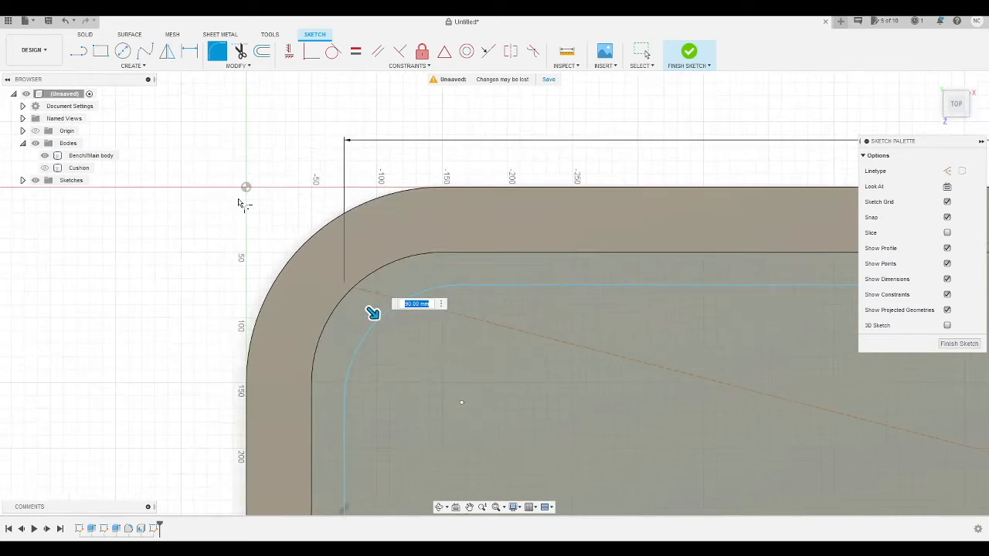
scroll(238, 196, "down", 3)
left_click(773, 223)
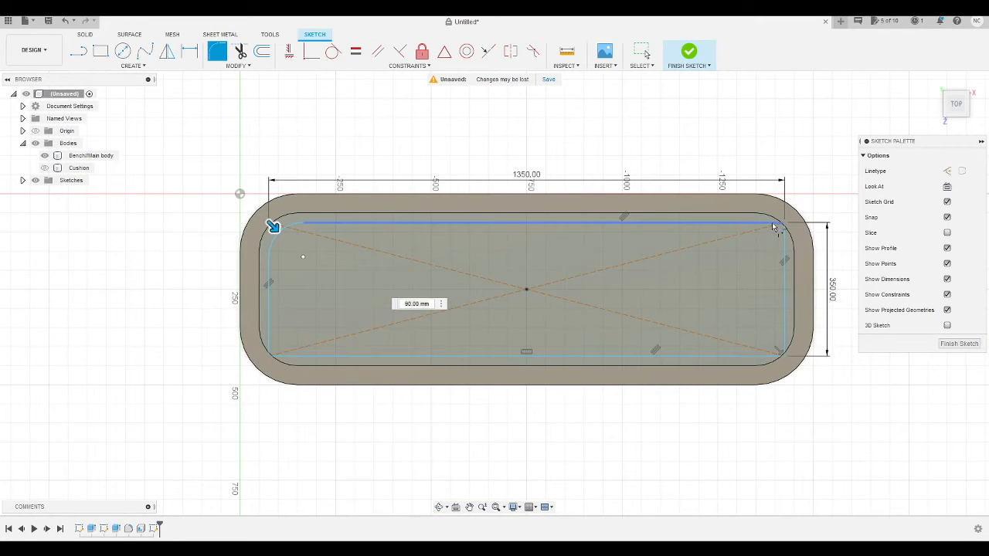
left_click(784, 239)
left_click(768, 355)
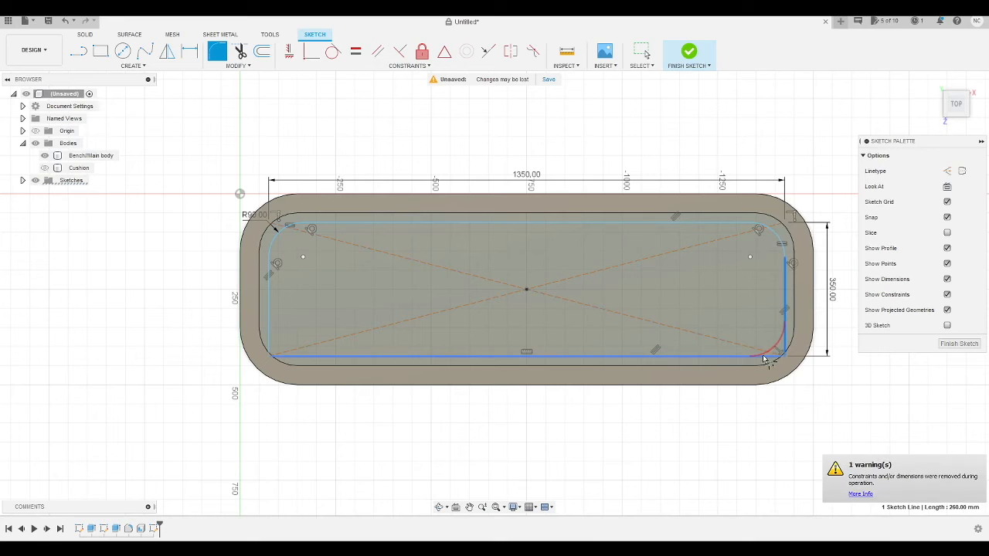
left_click(269, 331)
left_click(299, 356)
key("Return")
scroll(283, 246, "down", 1)
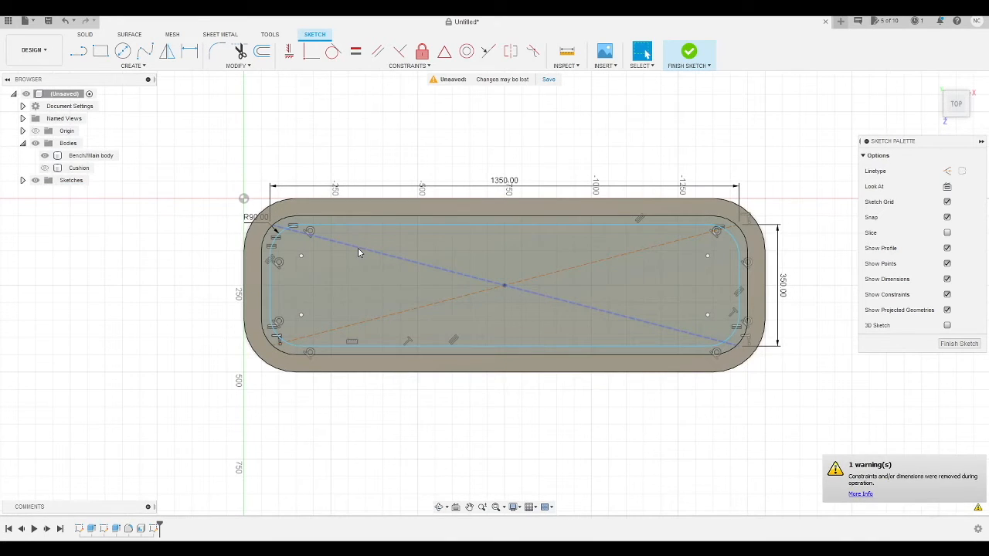
- Delete both diagonal construction lines from the rounded rectangle
left_click(358, 247)
key("Delete")
left_click(385, 315)
key("Delete")
scroll(302, 231, "down", 1)
- Extrude the ring between the rounded rectangle and the inner walls 400 mm upward, joined to the main body, as a ledge
scroll(301, 217, "up", 3)
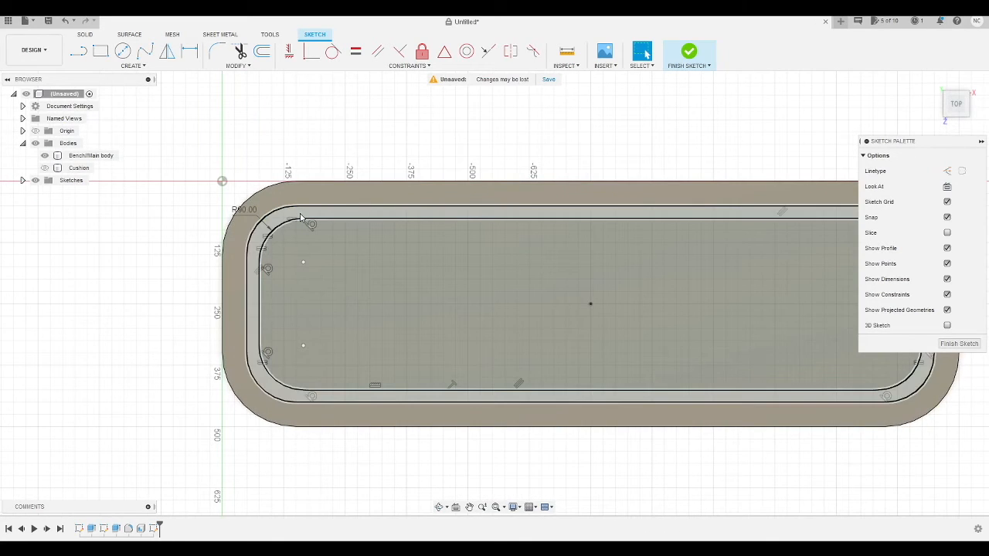
right_click(301, 216)
left_click(328, 195)
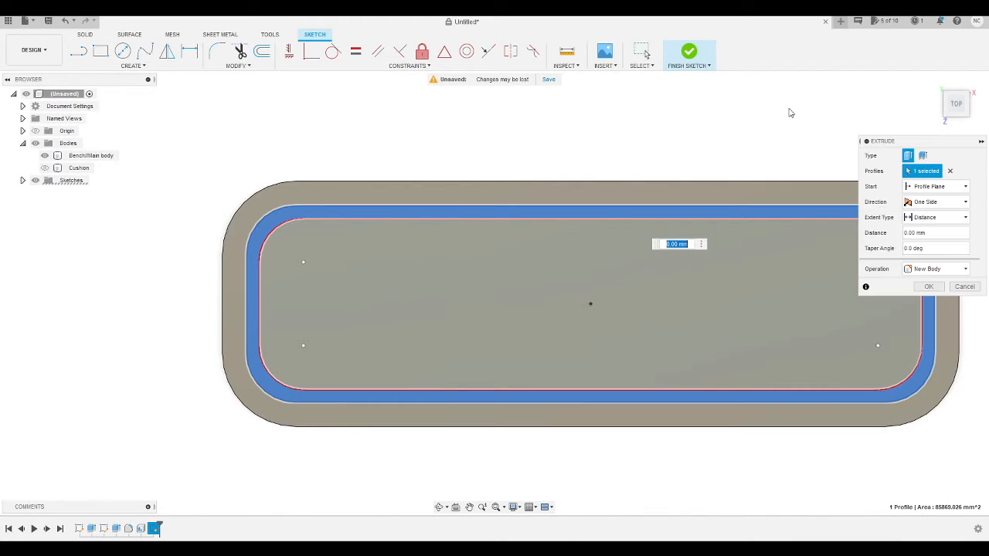
left_click(948, 111)
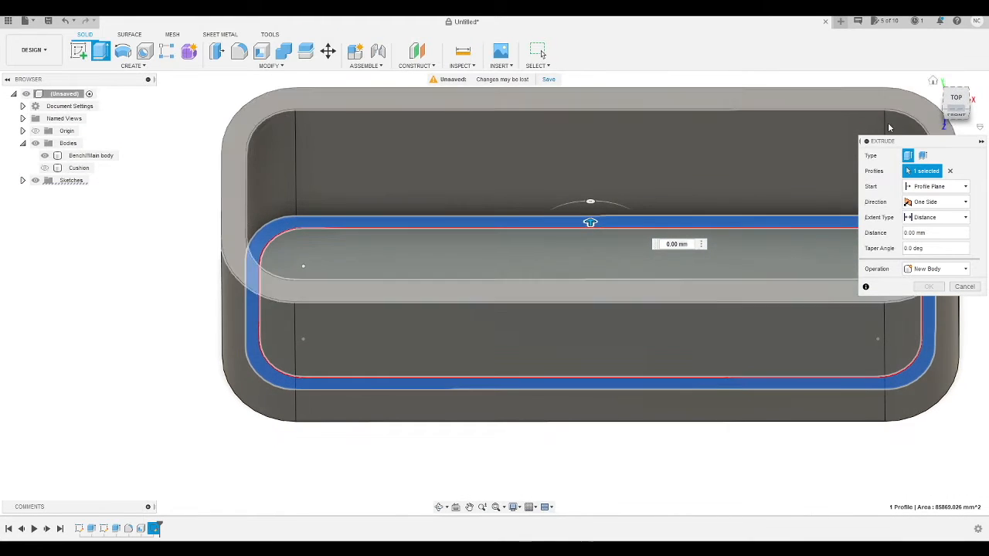
left_click_drag(590, 222, 590, 114)
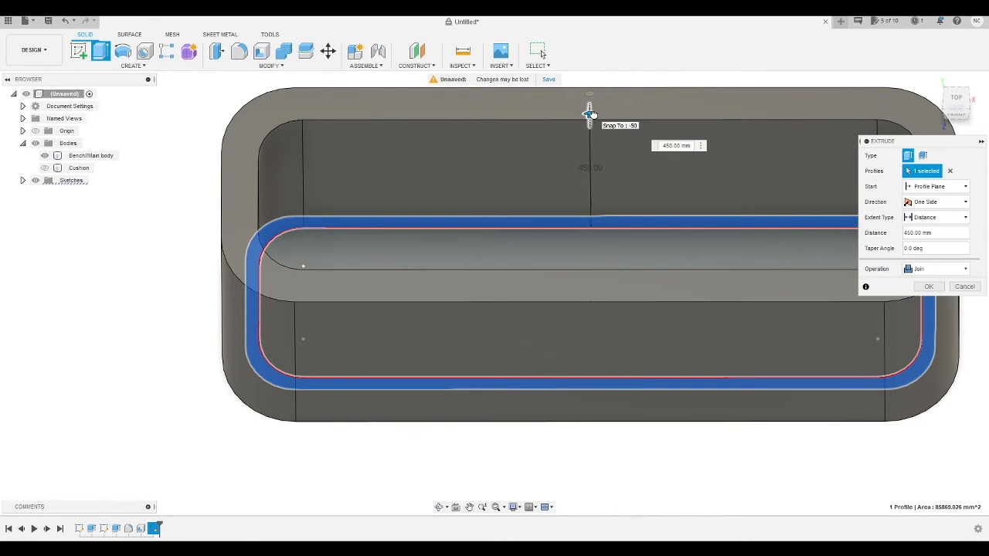
left_click_drag(589, 114, 589, 113)
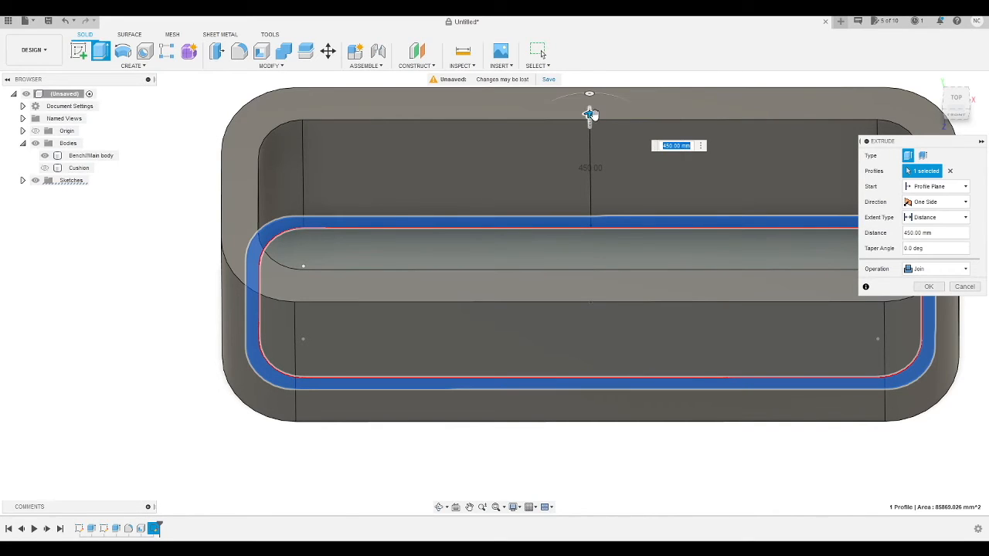
left_click(699, 150)
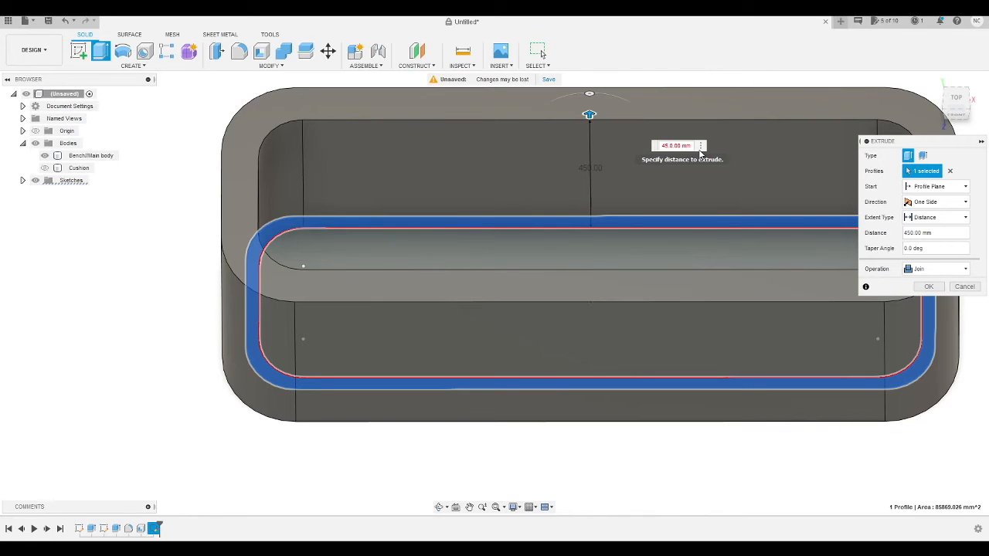
key("BackSpace")
type("0")
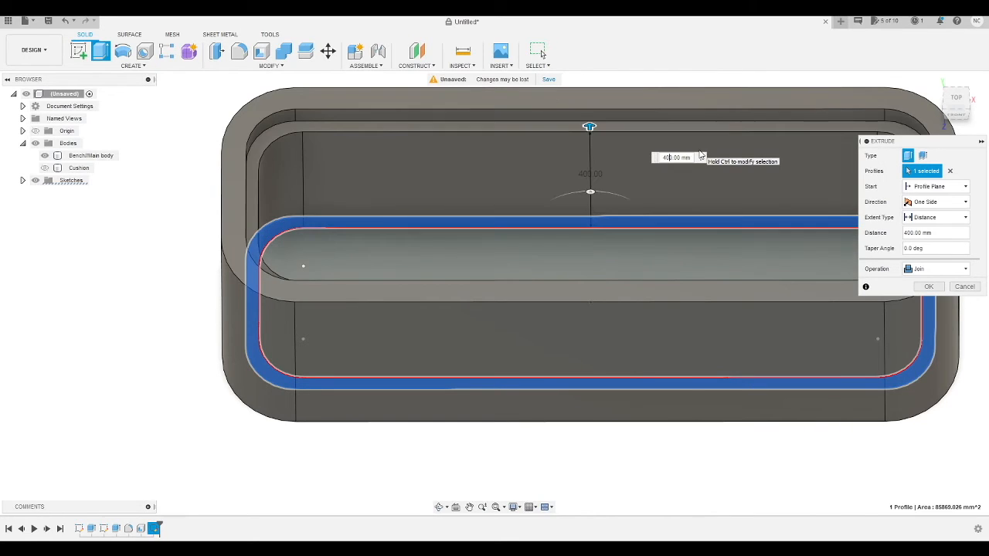
key("Return")
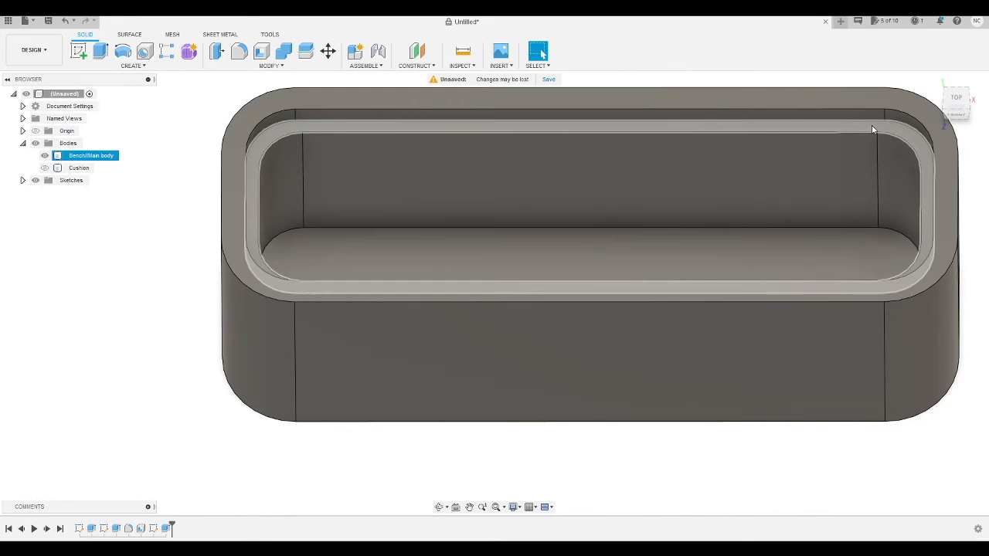
- Start a sketch on the inner ledge's top face and draw a two-point rectangle spanning the full inner opening of the main body
left_click(78, 51)
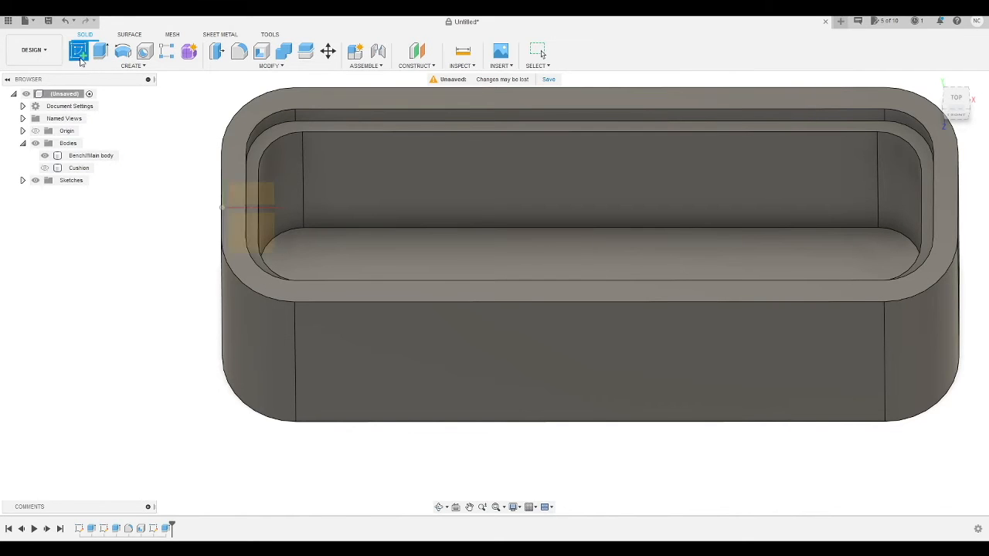
left_click(302, 132)
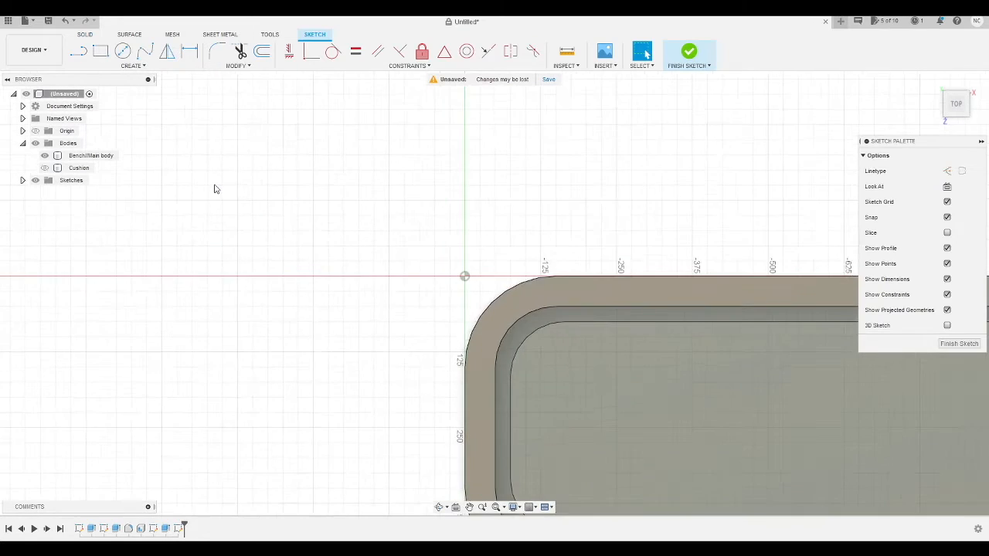
key("r")
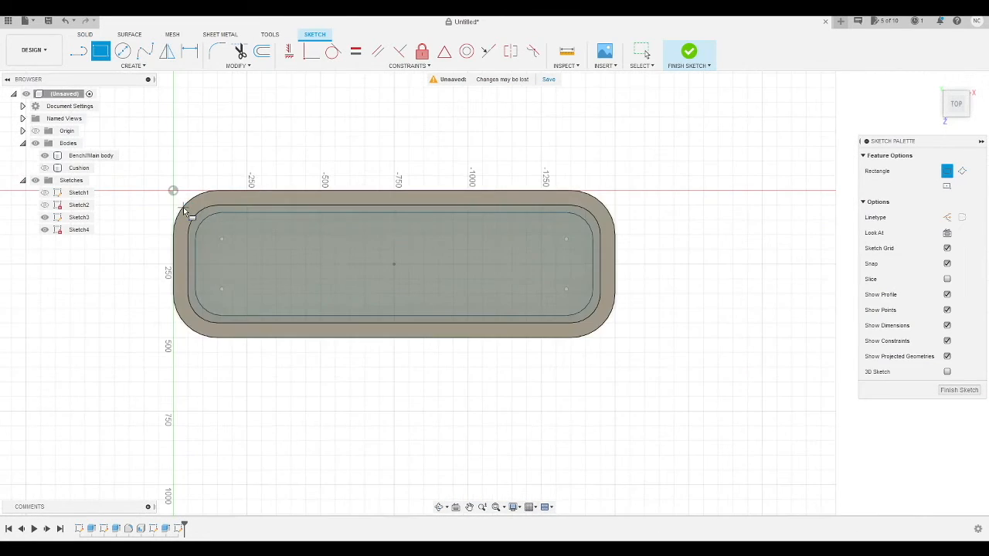
scroll(185, 211, "up", 1)
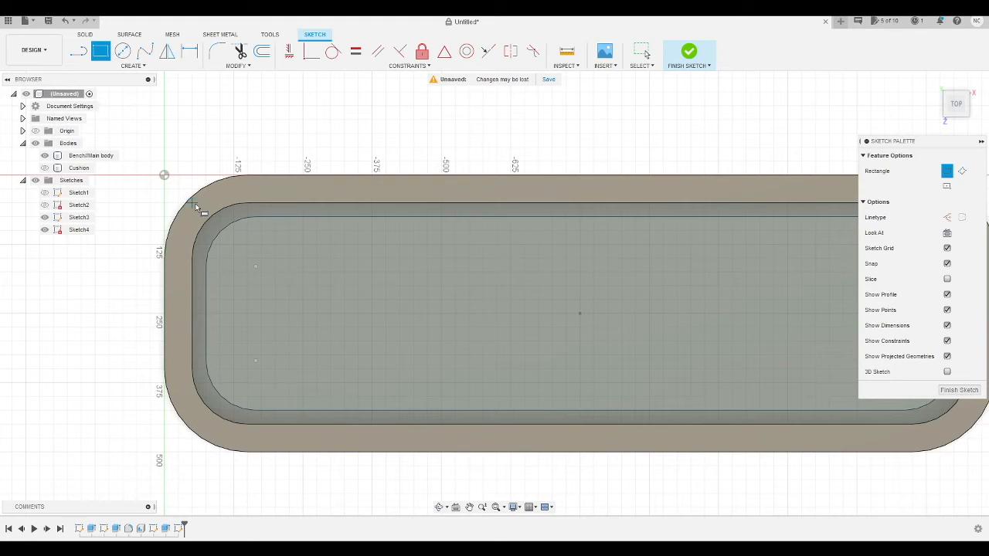
left_click(193, 204)
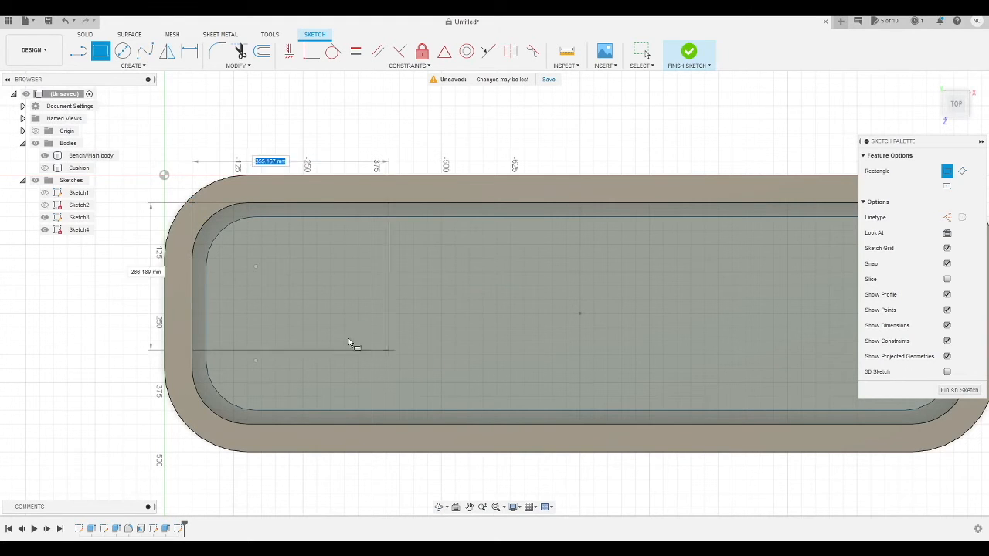
scroll(112, 234, "up", 3)
scroll(112, 234, "down", 8)
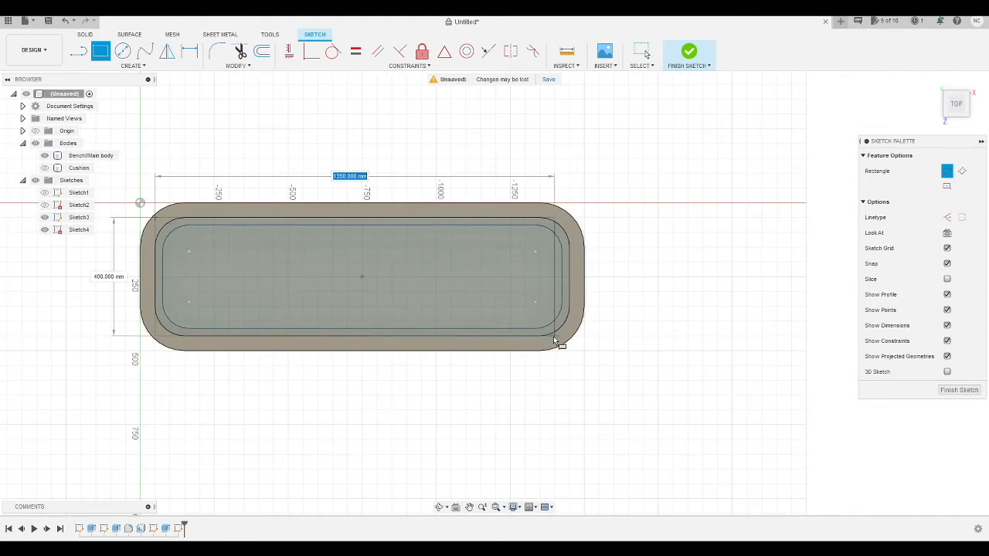
left_click(567, 333)
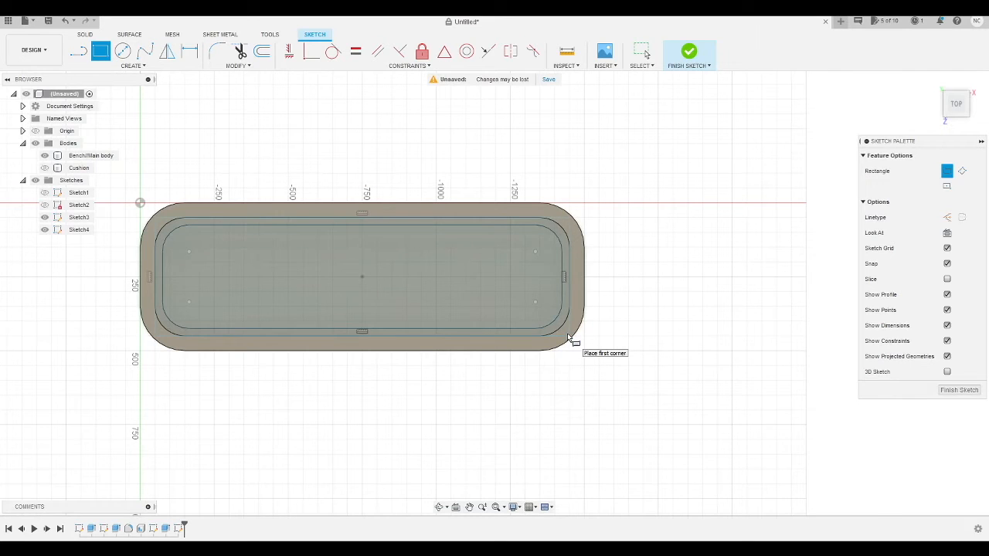
key("Escape")
left_click(564, 215)
key("r")
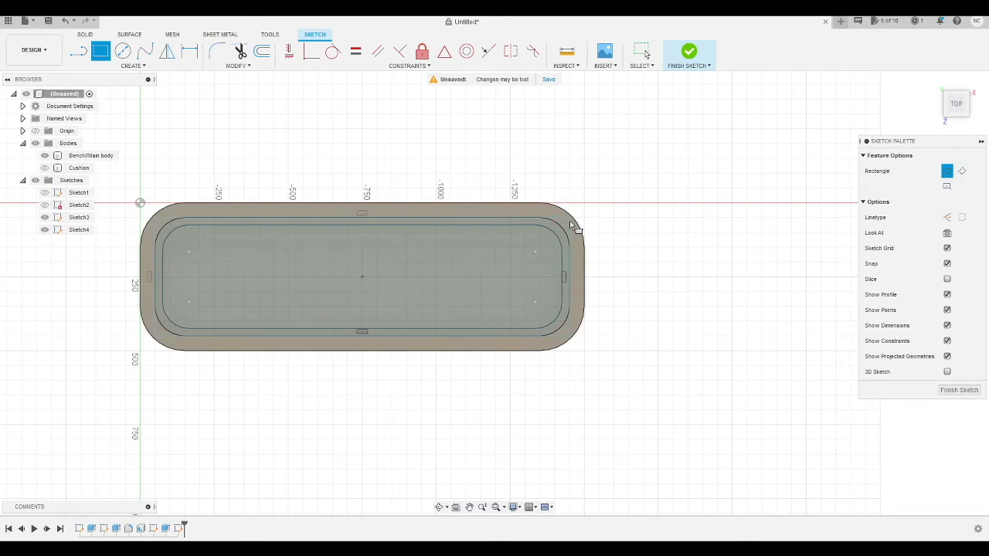
key("Escape")
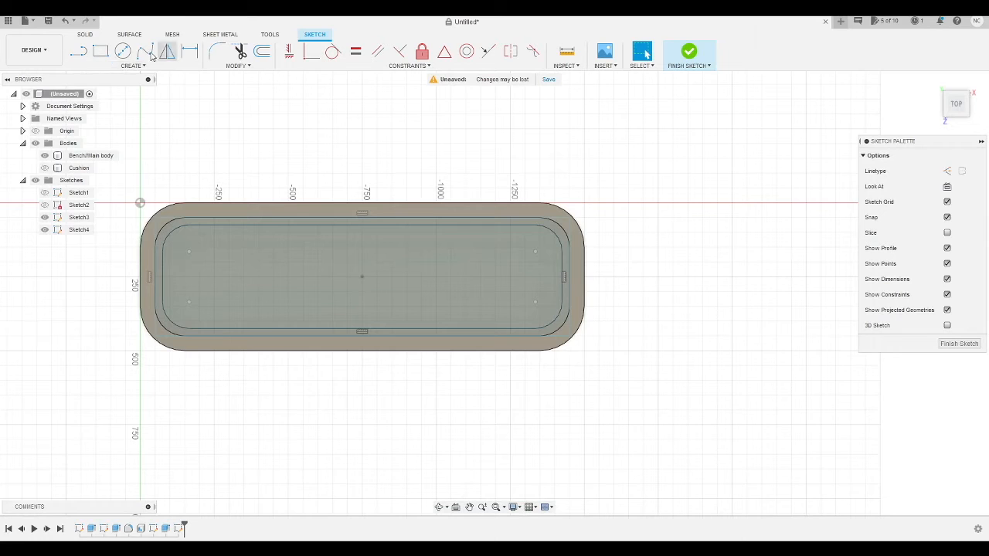
- Fillet the four corners of the opening-sized rectangle with a 100 mm radius
left_click(217, 51)
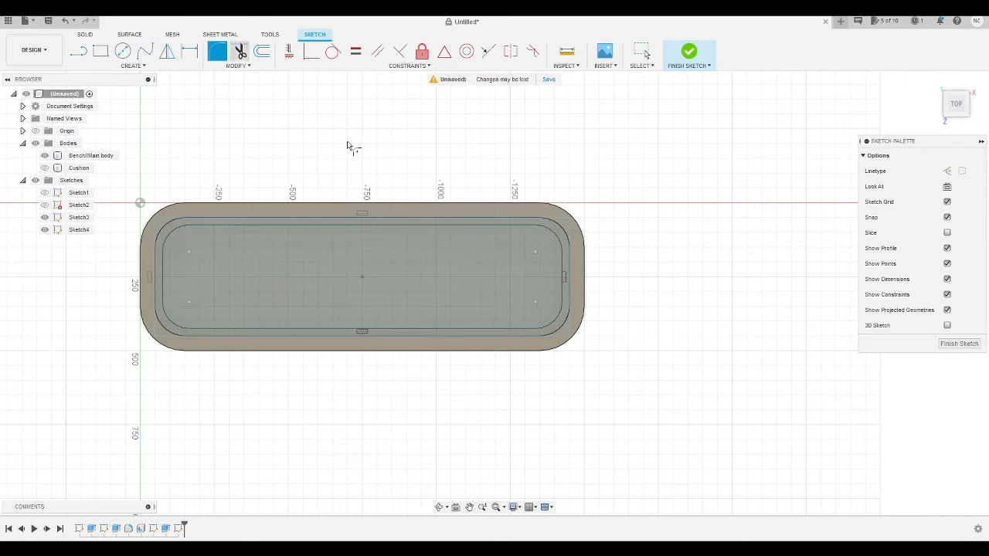
left_click(567, 223)
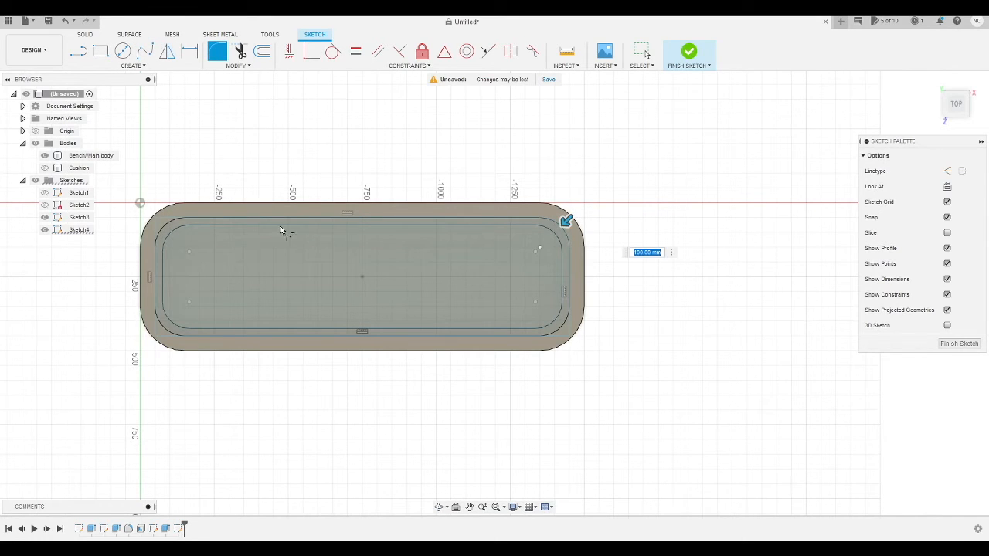
left_click(156, 220)
left_click(158, 333)
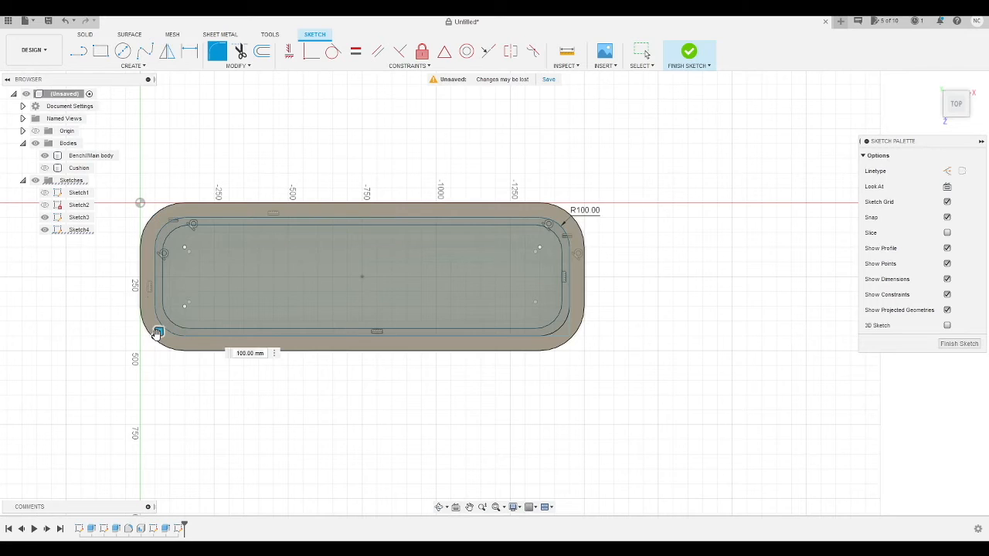
left_click(569, 338)
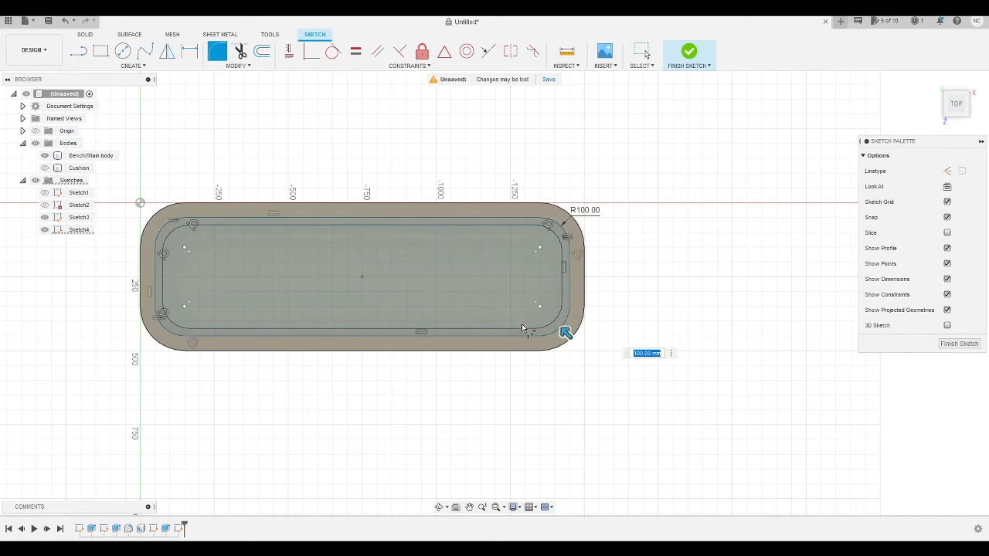
key("Return")
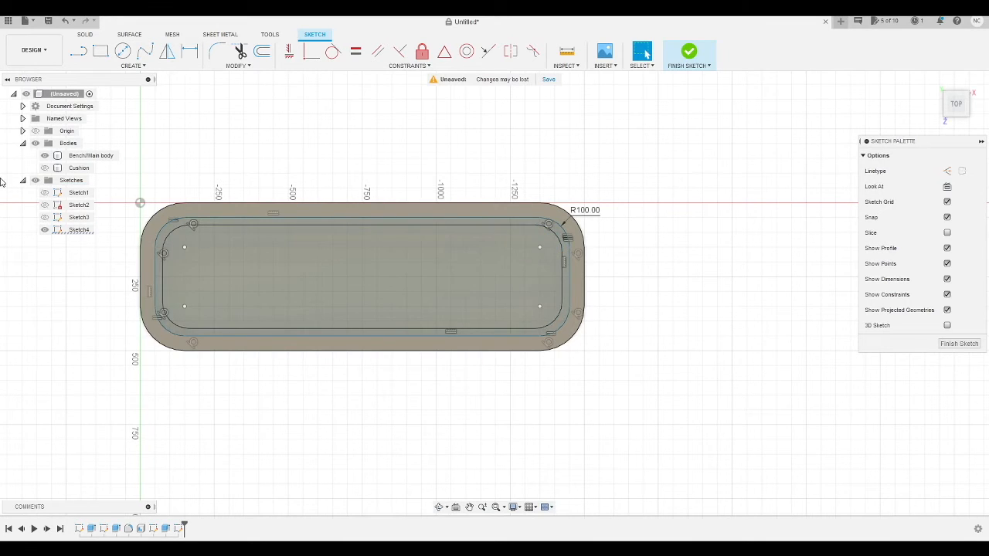
- Hide the main body and extrude both profiles of the rounded rectangle sketch 50 mm as a new body for the lid
left_click(40, 158)
left_click(218, 241)
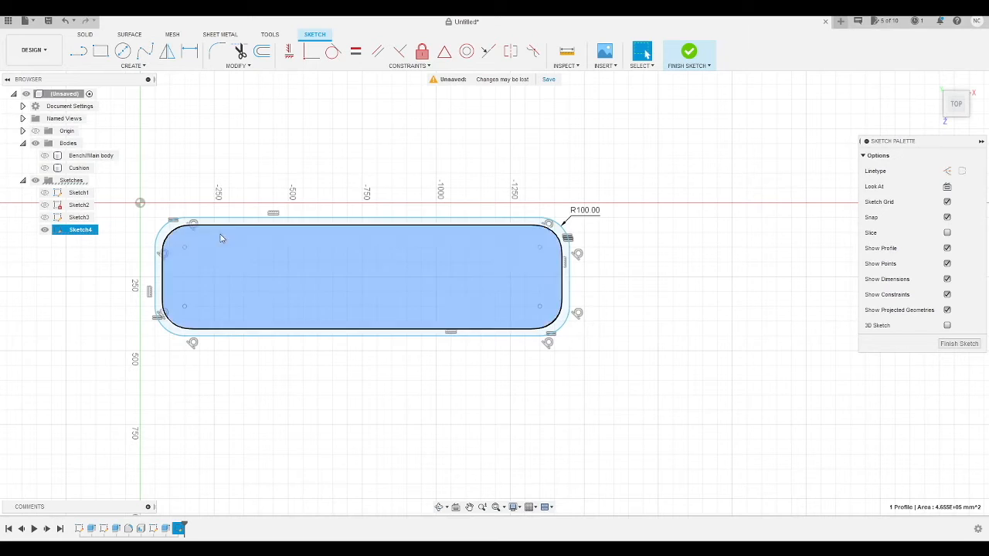
left_click(227, 222, "shift")
right_click(232, 251)
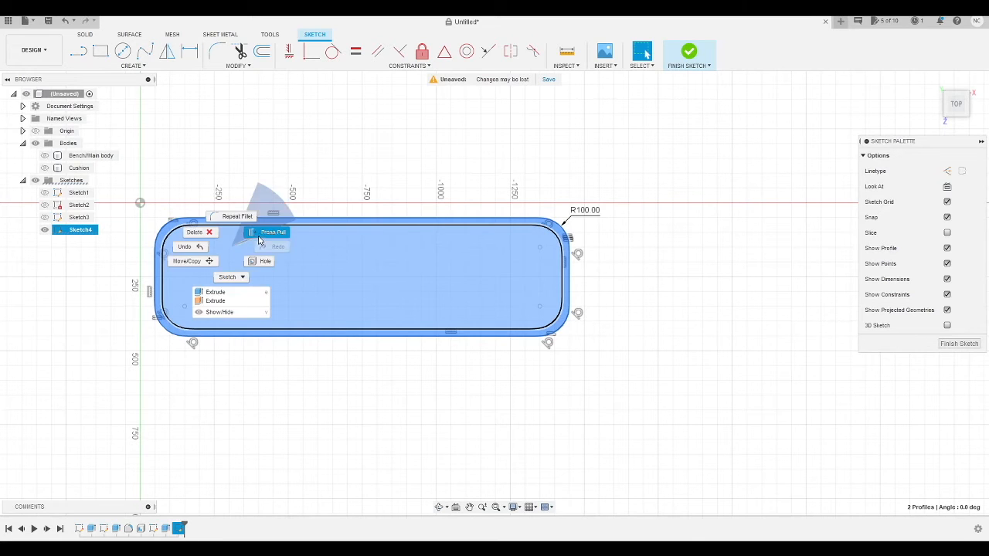
left_click(267, 228)
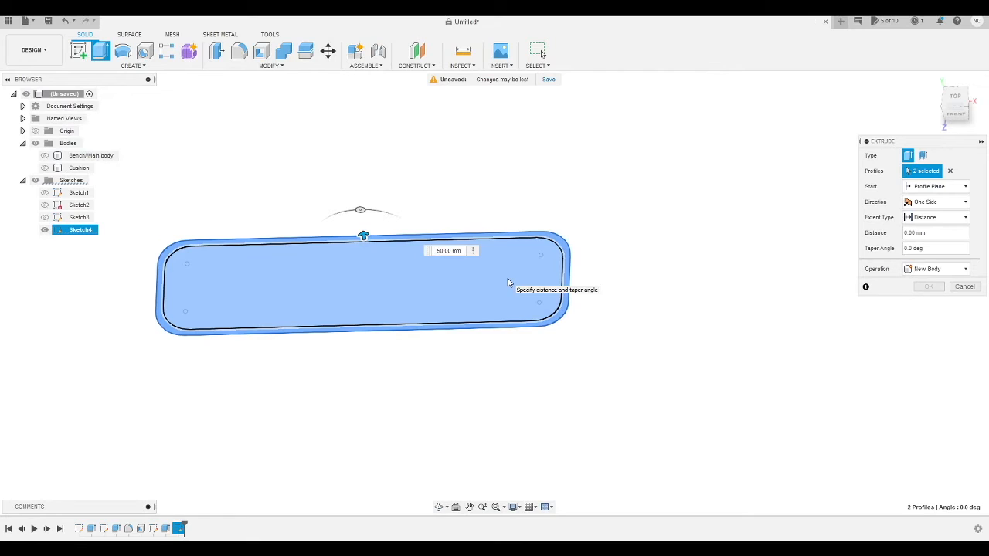
type("10")
key("Return")
- Show the Cushion body over the new lid to compare them, and hide it again
left_click(169, 226)
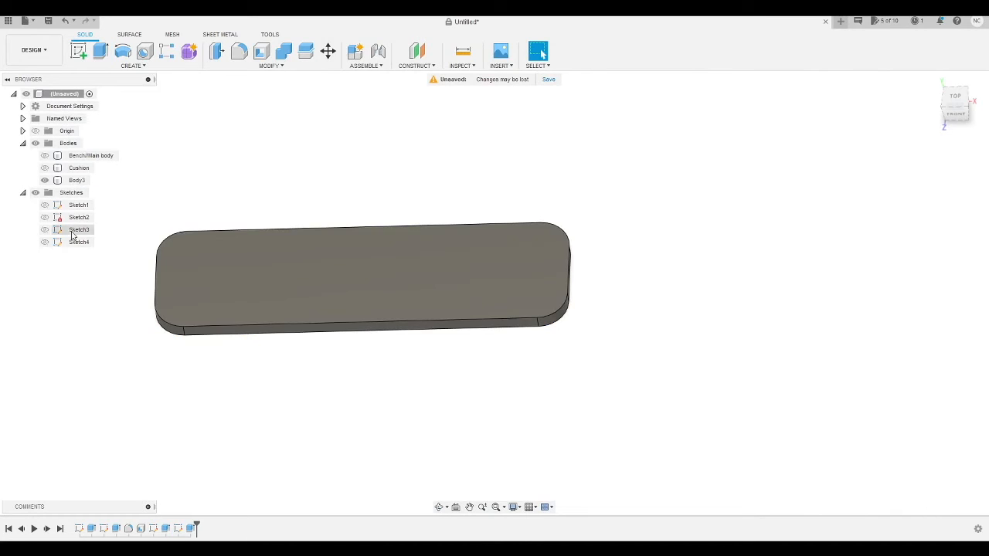
left_click(45, 169)
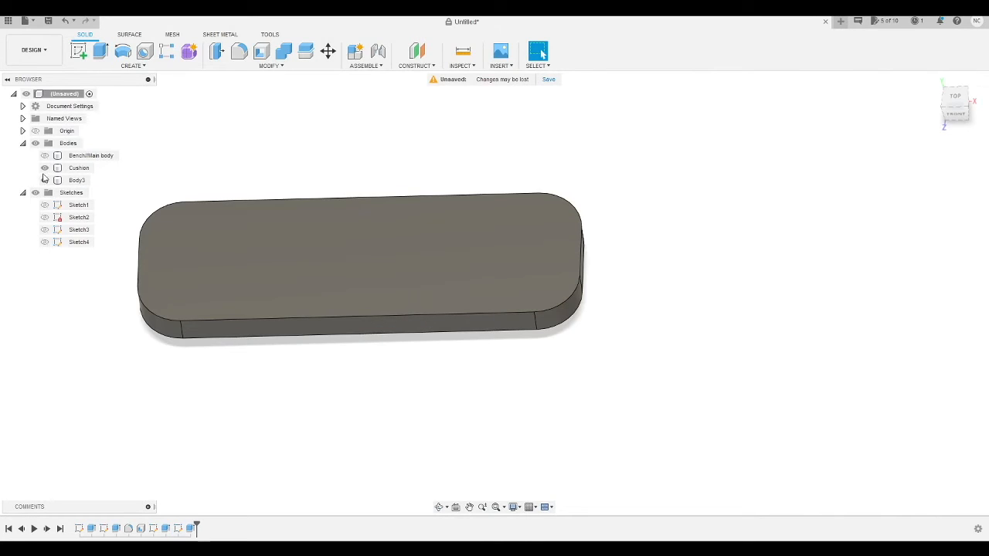
left_click(44, 167)
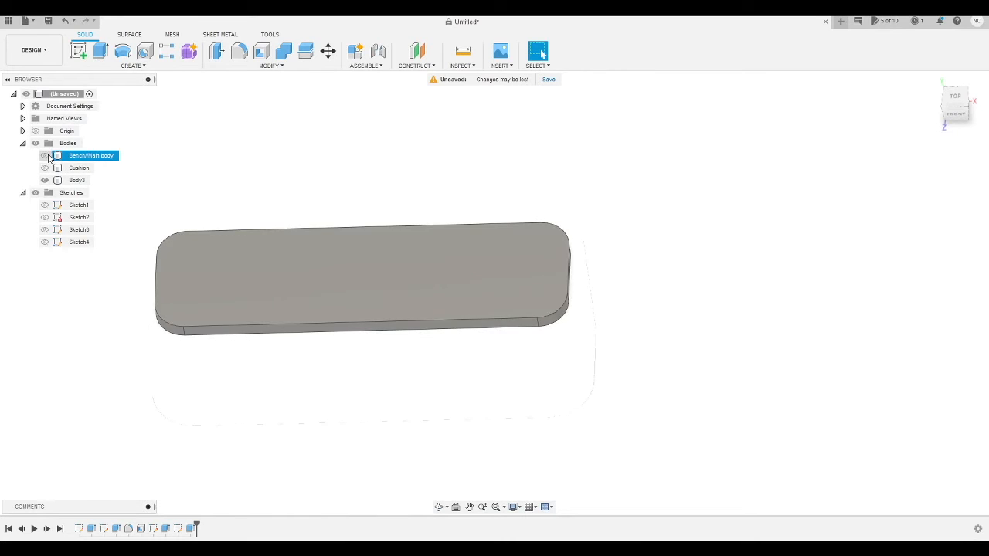
- Show the main body together with the new lid body and rename the lid body to door
left_click(46, 156)
middle_click_drag(490, 282, 512, 287, "shift")
left_click(45, 180)
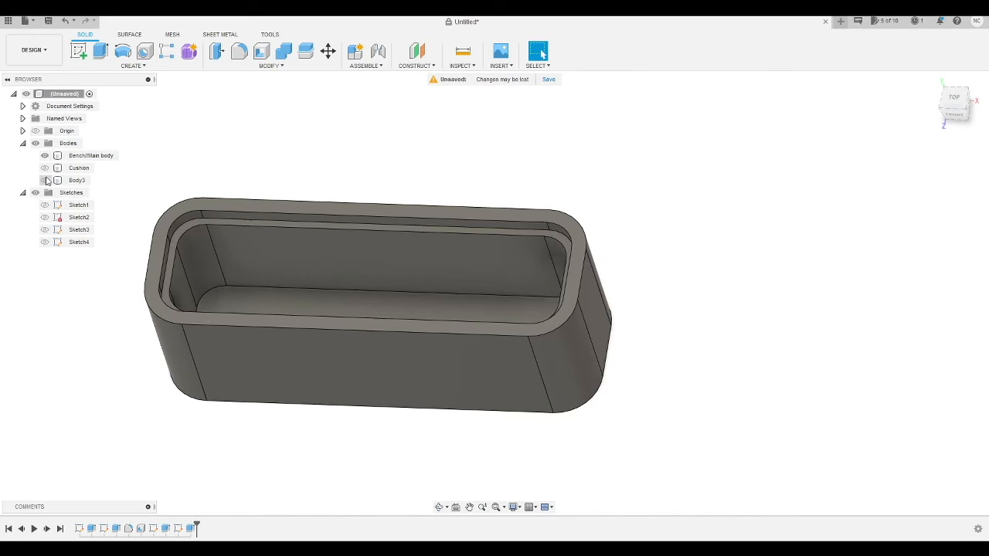
left_click(44, 180)
left_click(77, 180)
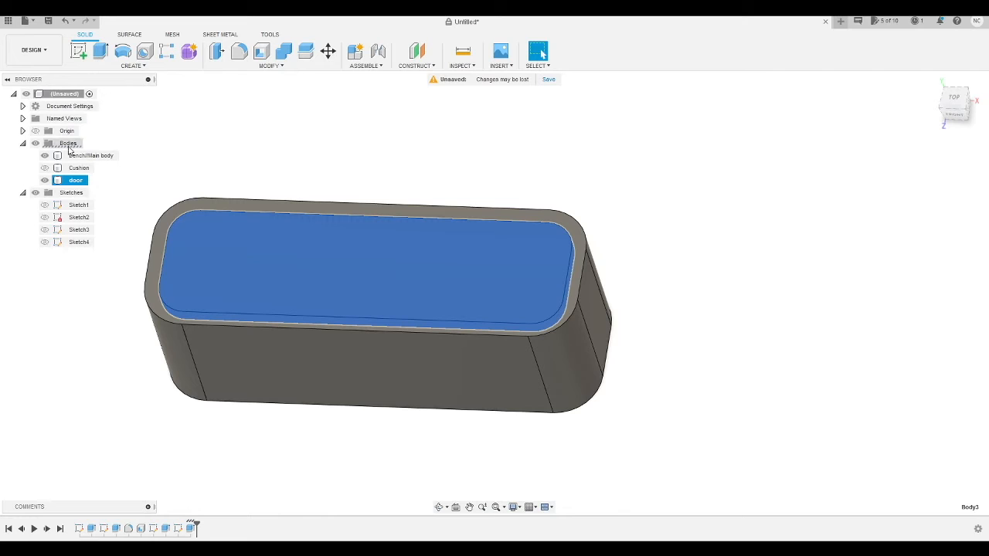
left_click(245, 159)
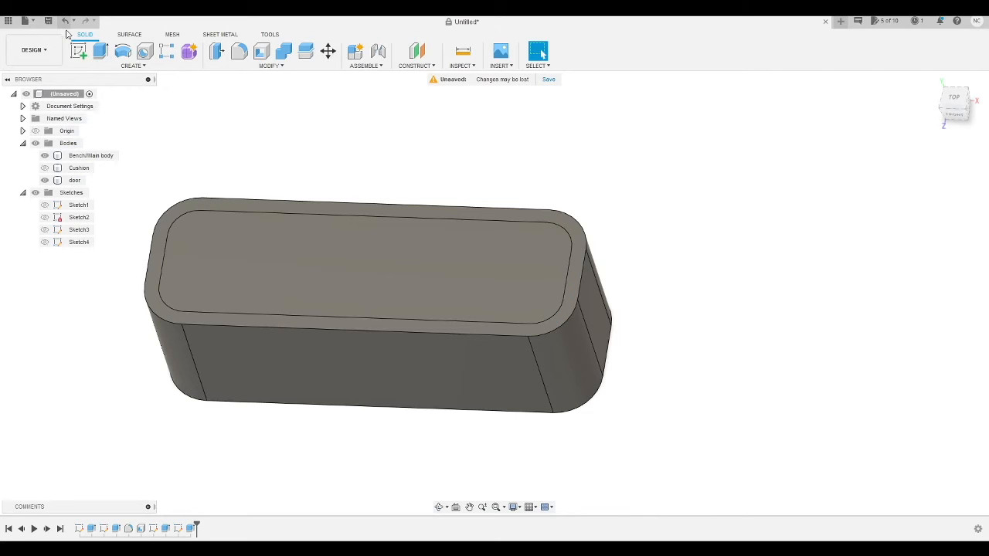
- Start a sketch on the door's top face and hide the main body
left_click(517, 215)
scroll(543, 249, "down", 3)
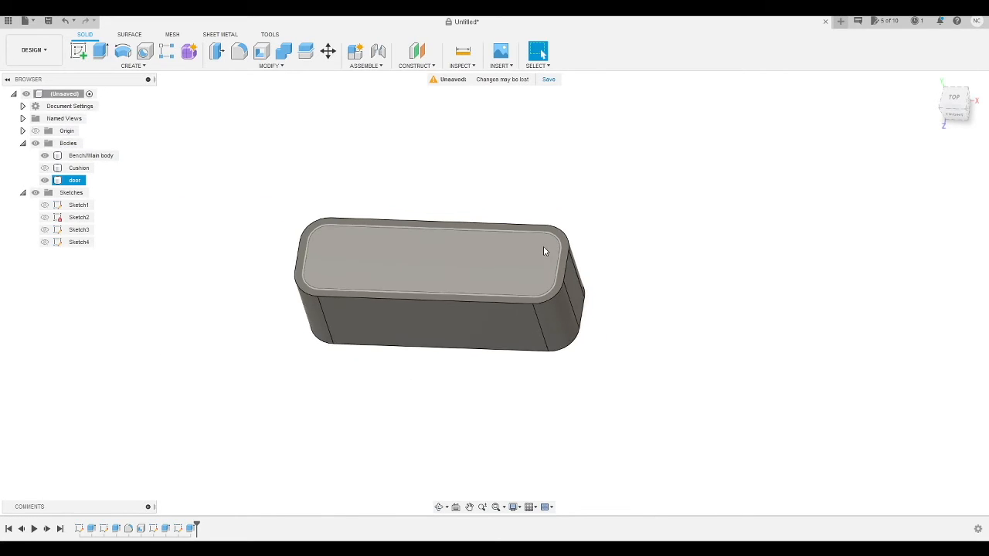
scroll(545, 249, "up", 8)
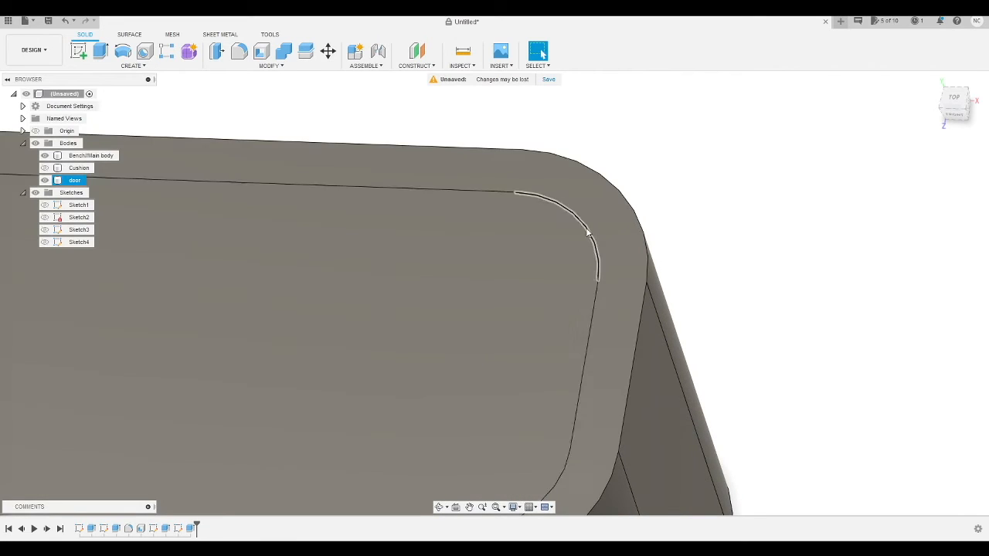
left_click(681, 264)
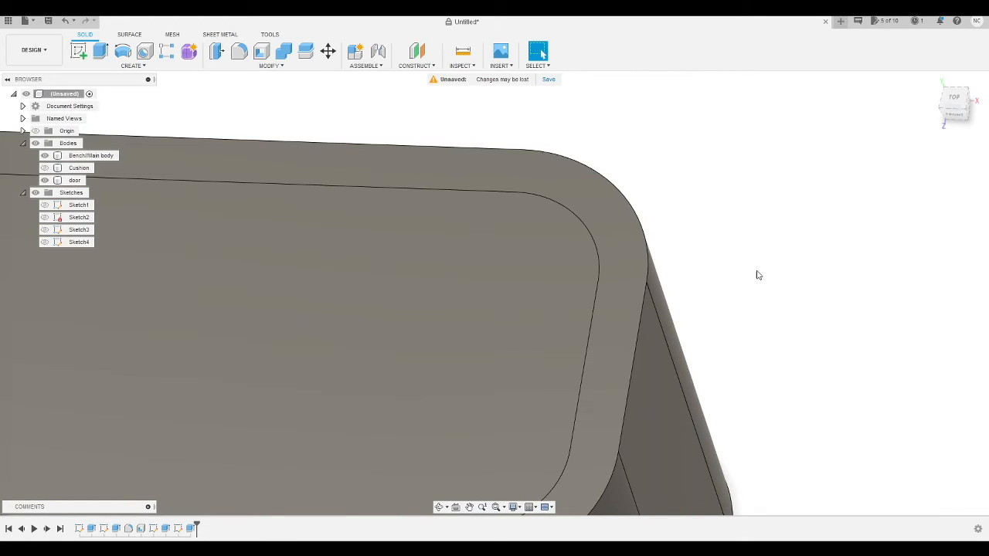
scroll(821, 295, "down", 8)
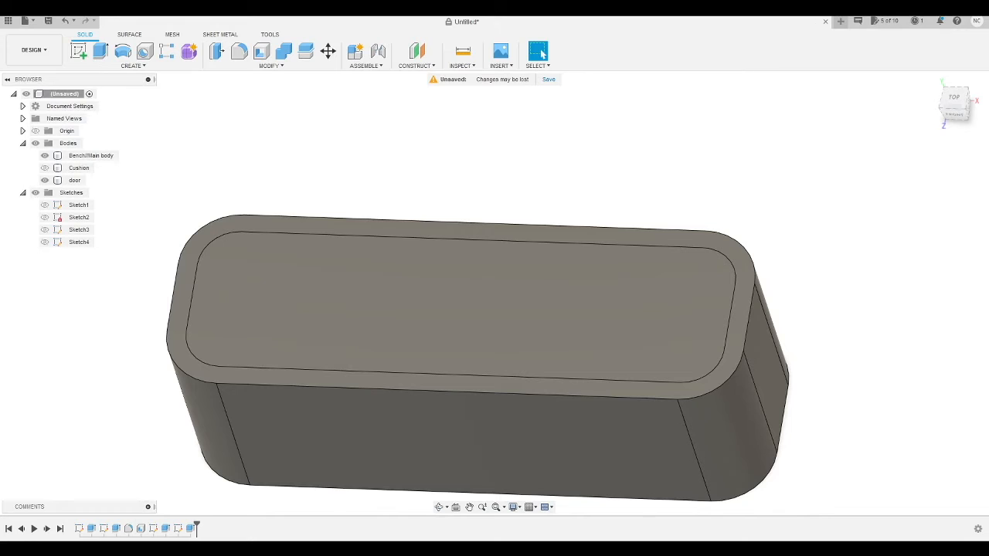
left_click(78, 51)
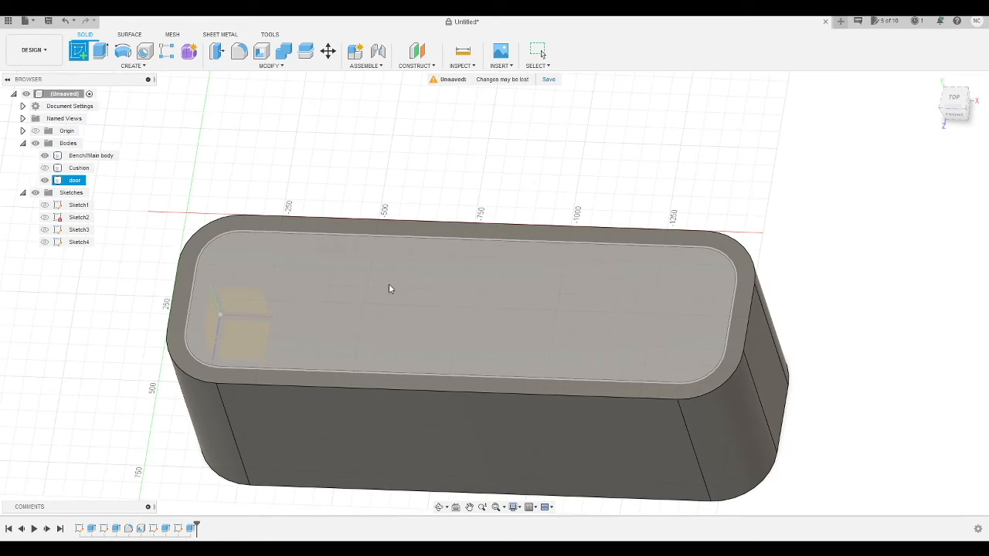
left_click(391, 282)
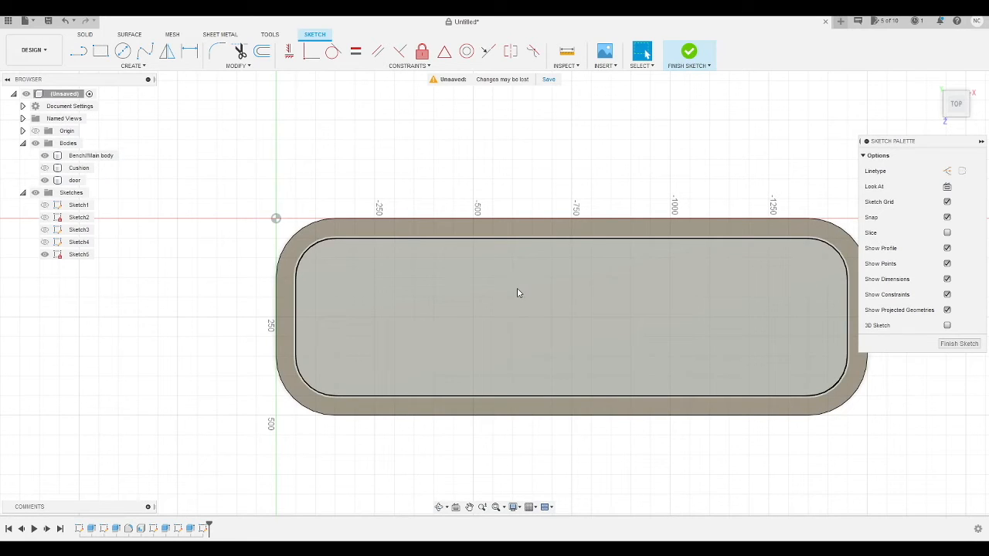
left_click(44, 155)
scroll(344, 211, "up", 1)
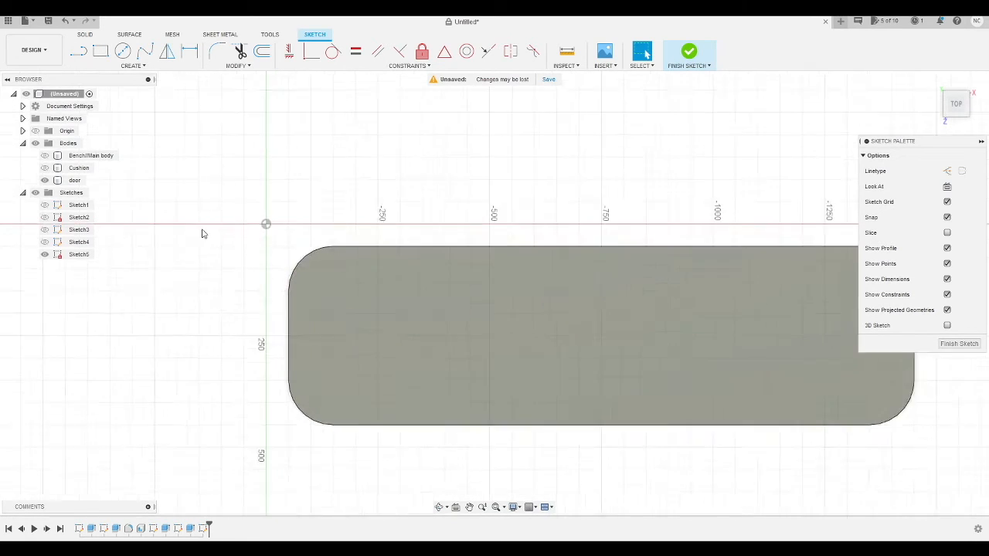
scroll(203, 232, "down", 2)
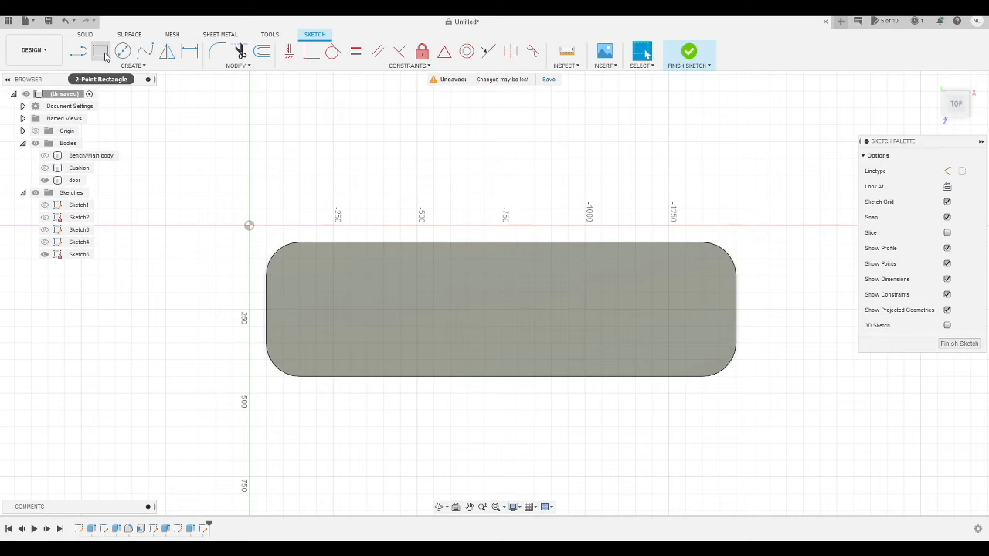
- Draw horizontal and vertical construction centre lines across the door's face, connecting the midpoints of its opposite edges
left_click(78, 51)
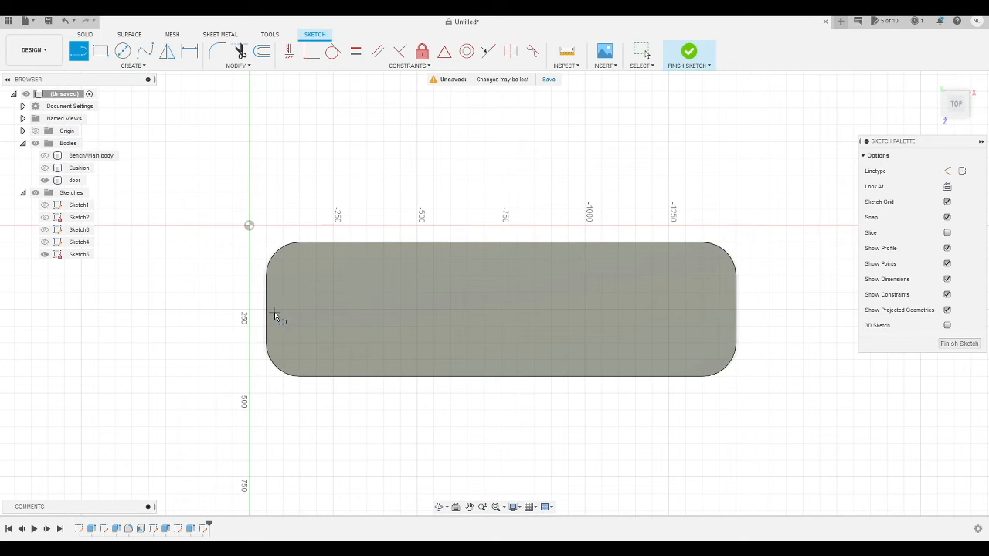
left_click(947, 171)
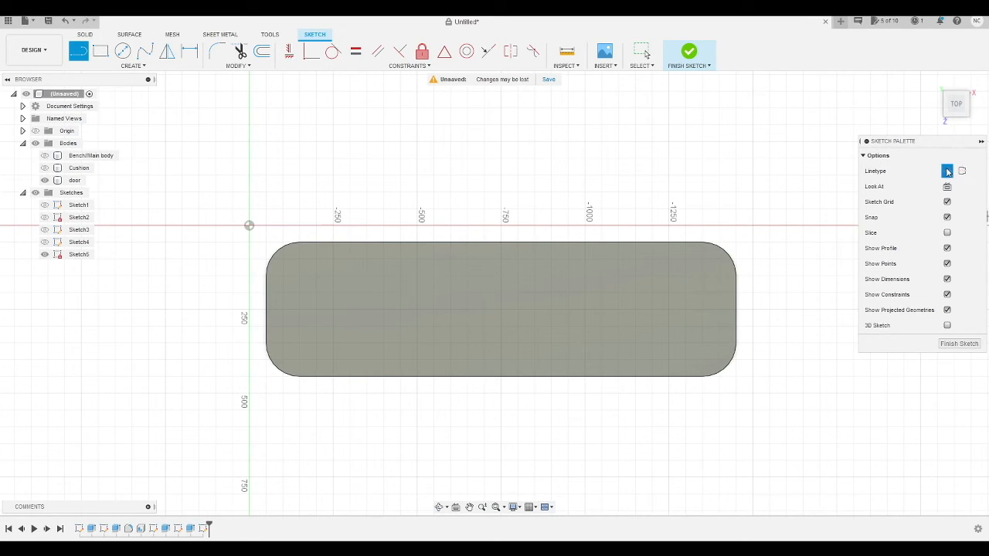
left_click(267, 310)
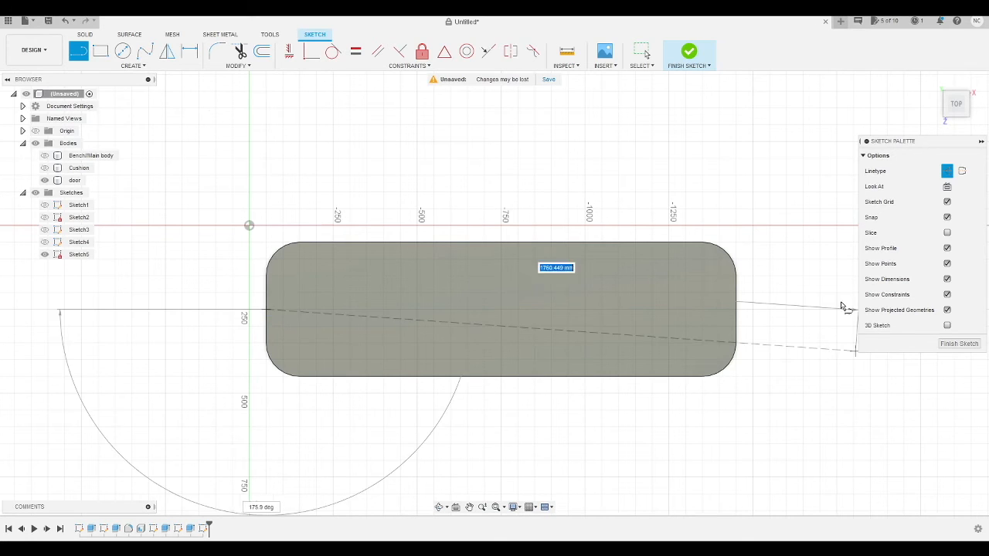
double_click(733, 309)
left_click(501, 245)
double_click(501, 376)
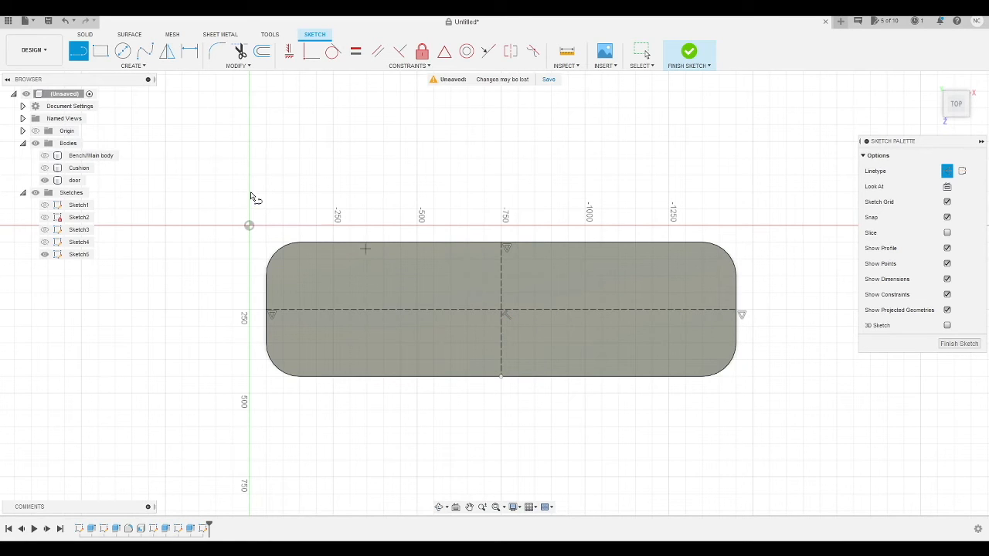
left_click(100, 51)
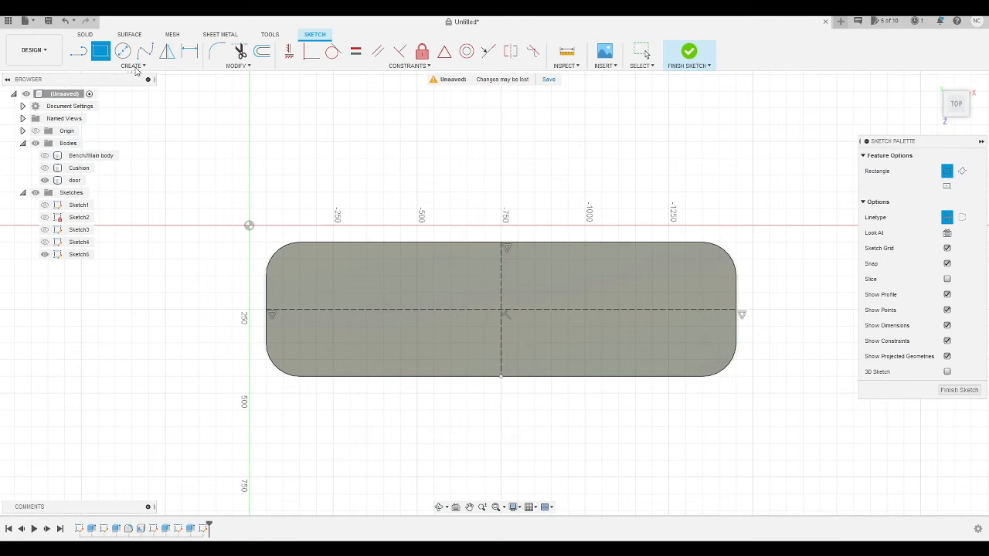
left_click(133, 66)
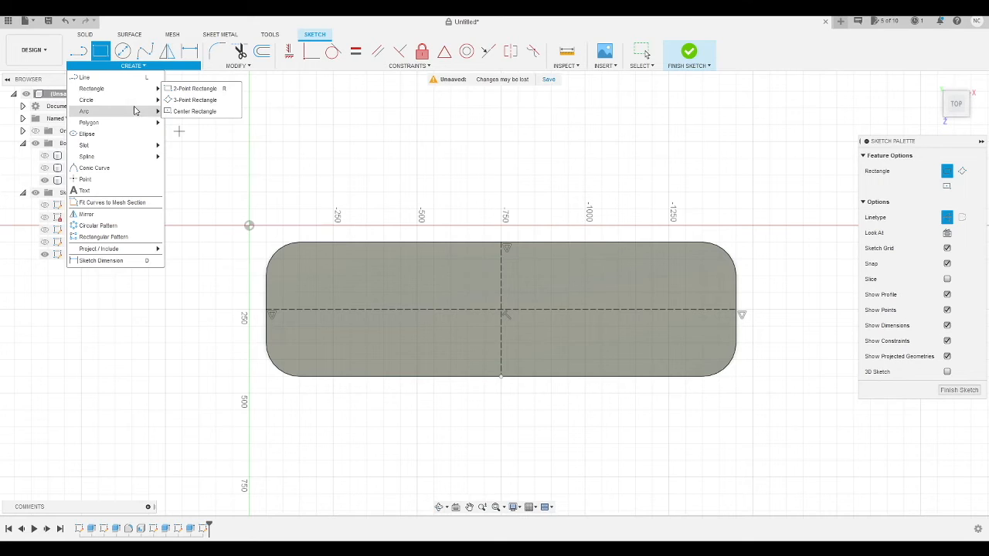
mouse_move(146, 88)
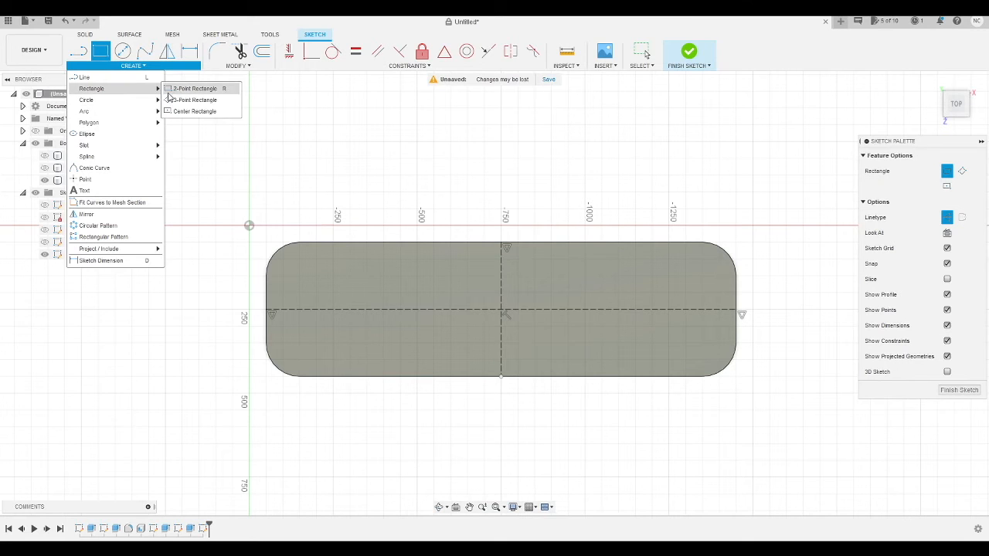
left_click(178, 113)
scroll(494, 332, "down", 2)
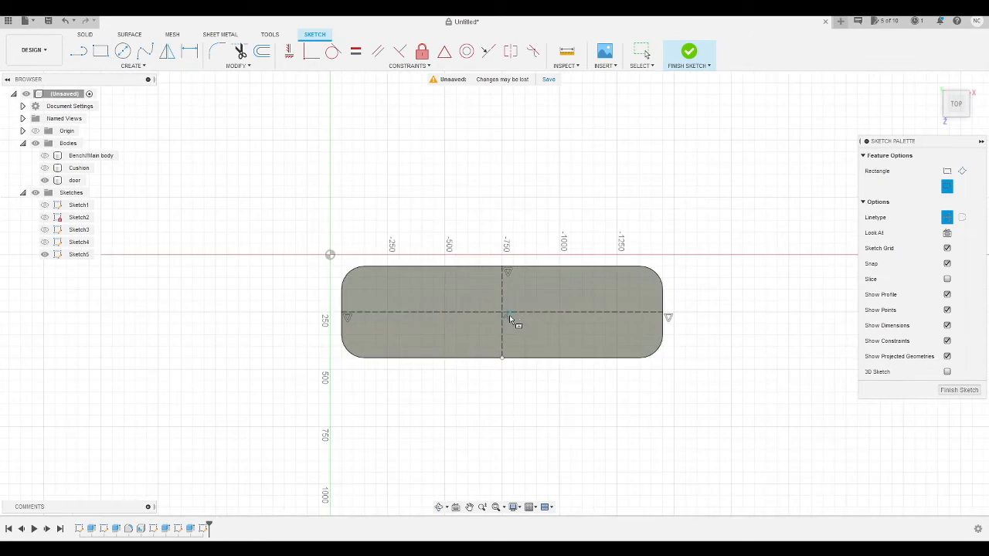
scroll(506, 317, "up", 5)
left_click(499, 305)
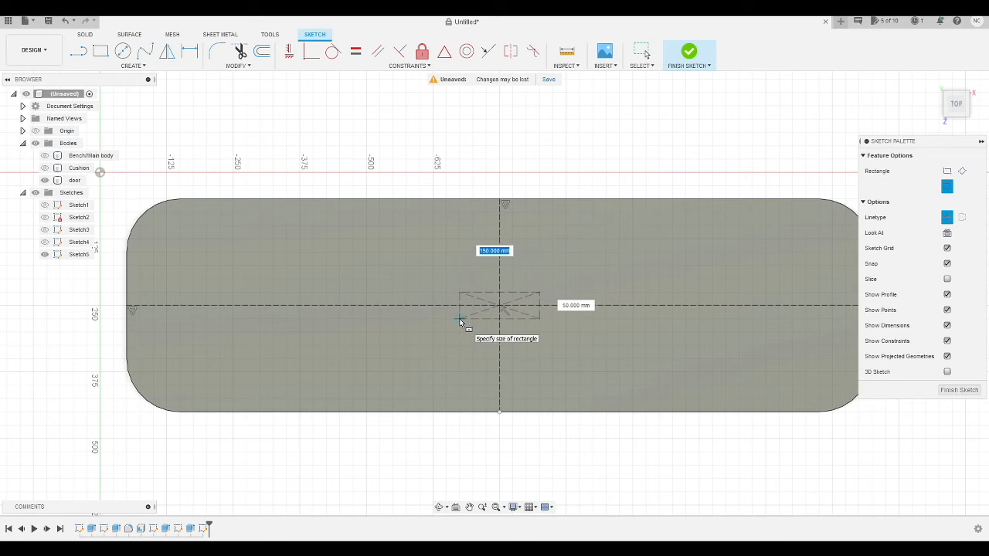
left_click(461, 319)
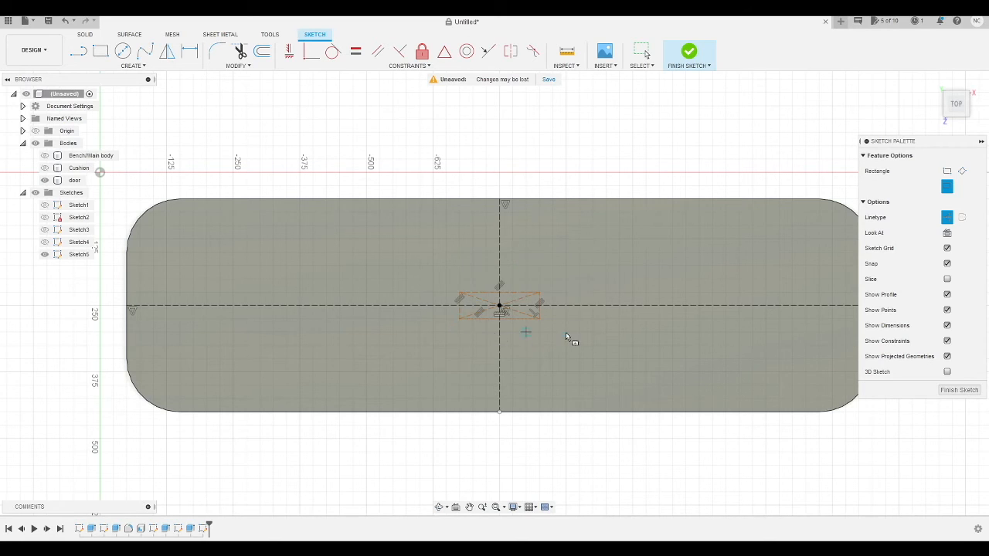
key("Escape")
key("ctrl+z")
- Turn off the construction linetype and draw a 150 by 50 mm center rectangle at the crossing of the door's centre lines
left_click(101, 56)
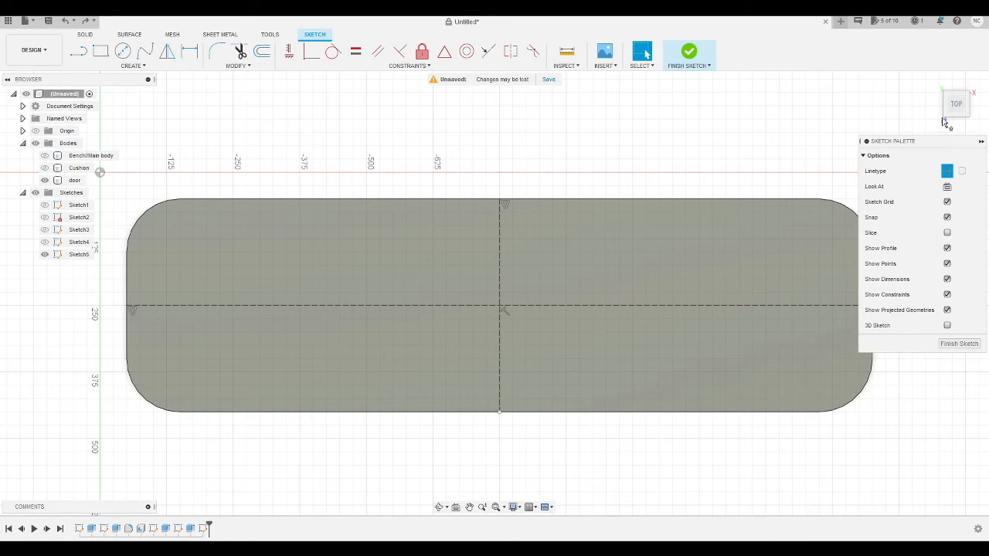
left_click(100, 51)
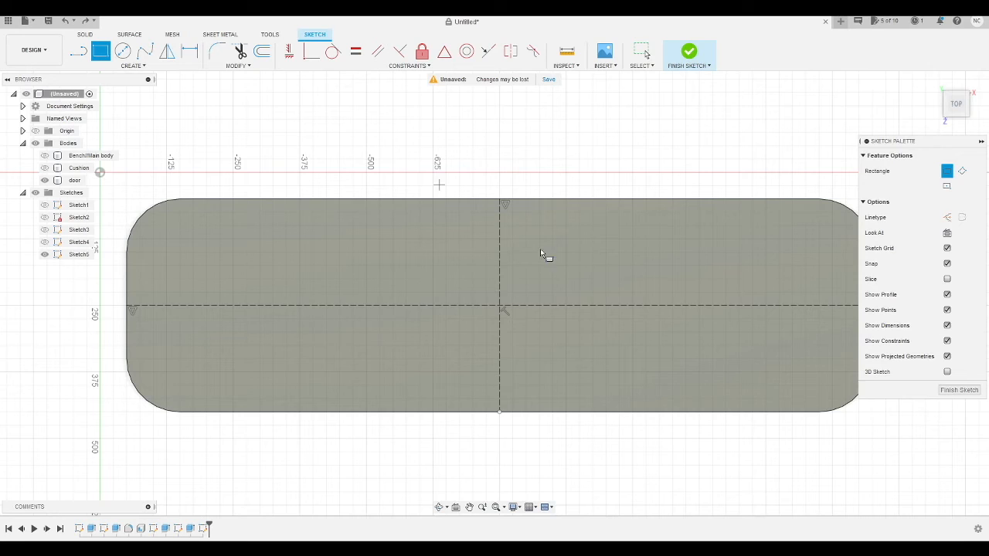
left_click(131, 65)
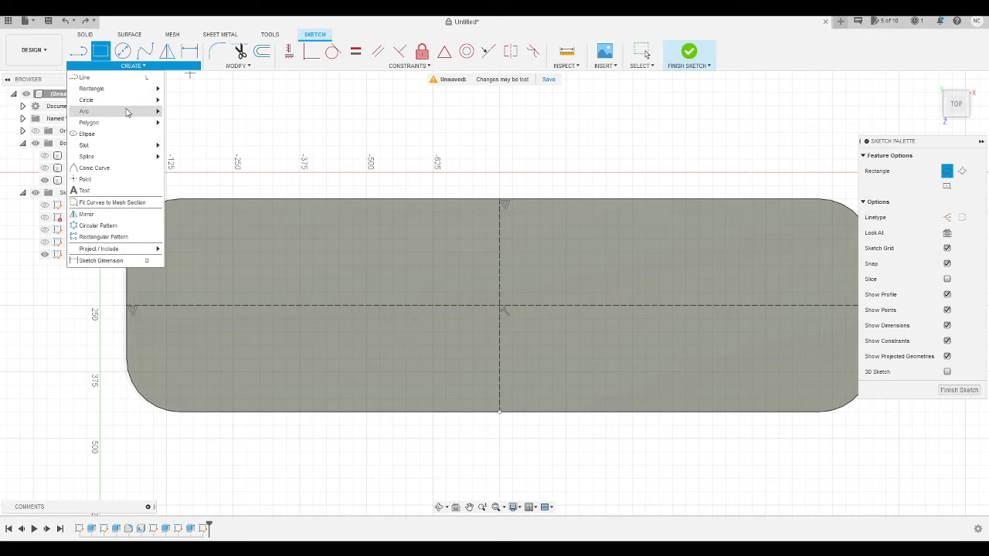
mouse_move(127, 94)
left_click(201, 111)
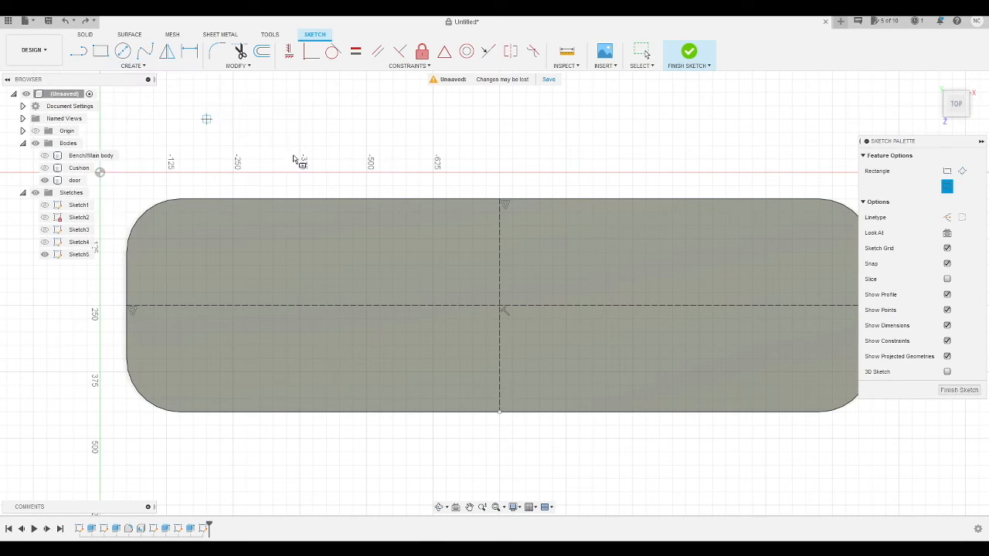
left_click(499, 307)
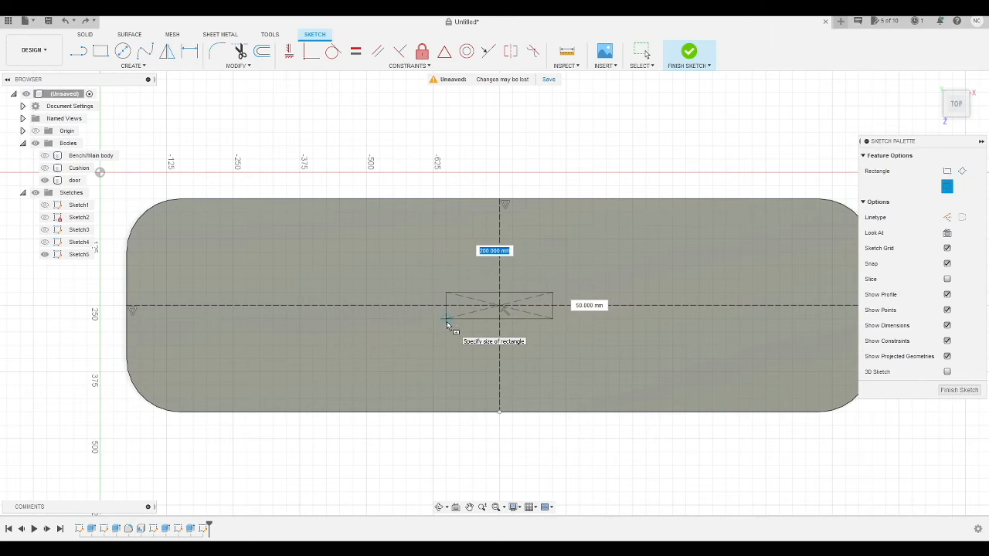
left_click(458, 319)
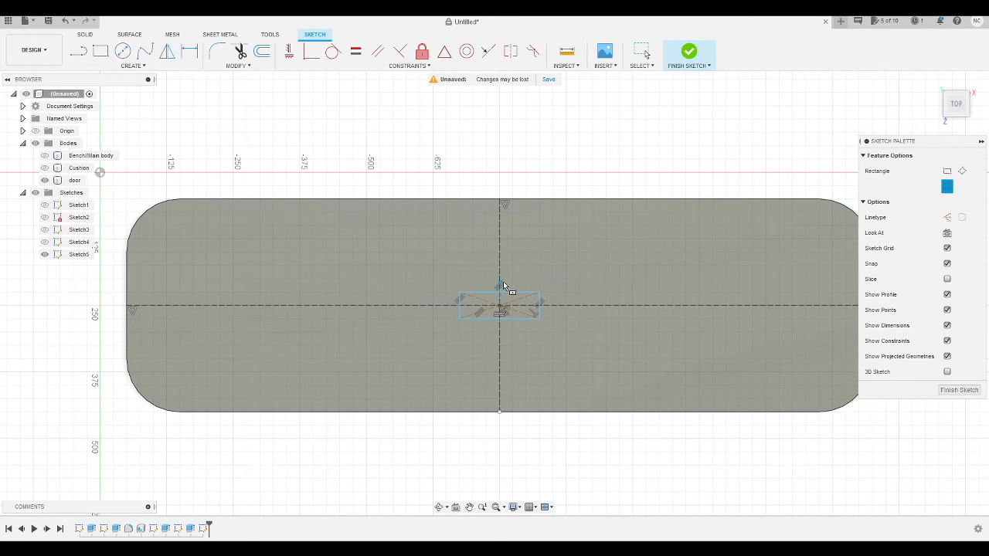
key("Escape")
left_click(487, 302)
left_click(435, 147)
- Extrude the small rectangle profile -50 mm as a cut through the door to form the handle opening
scroll(499, 308, "down", 1)
scroll(497, 308, "up", 5)
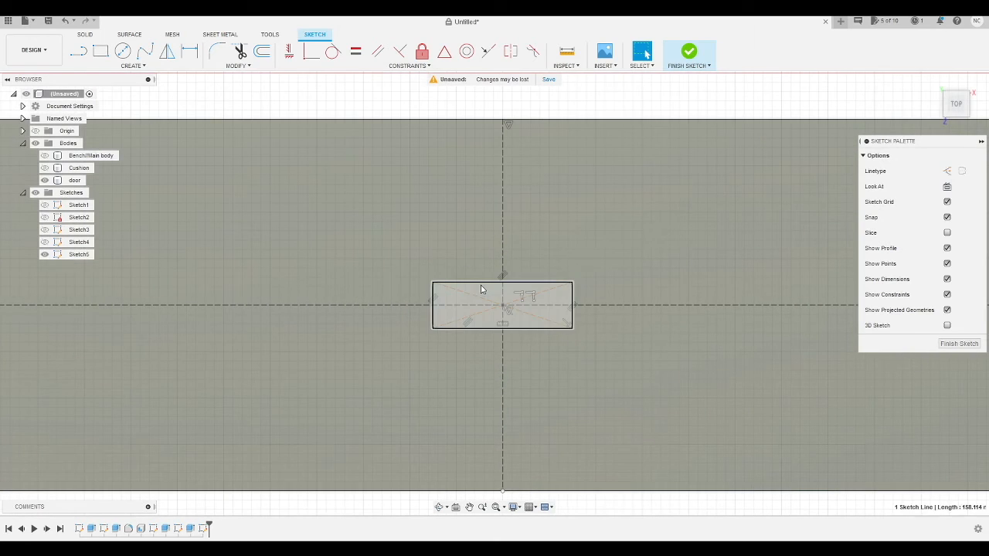
right_click(481, 285)
right_click(621, 284)
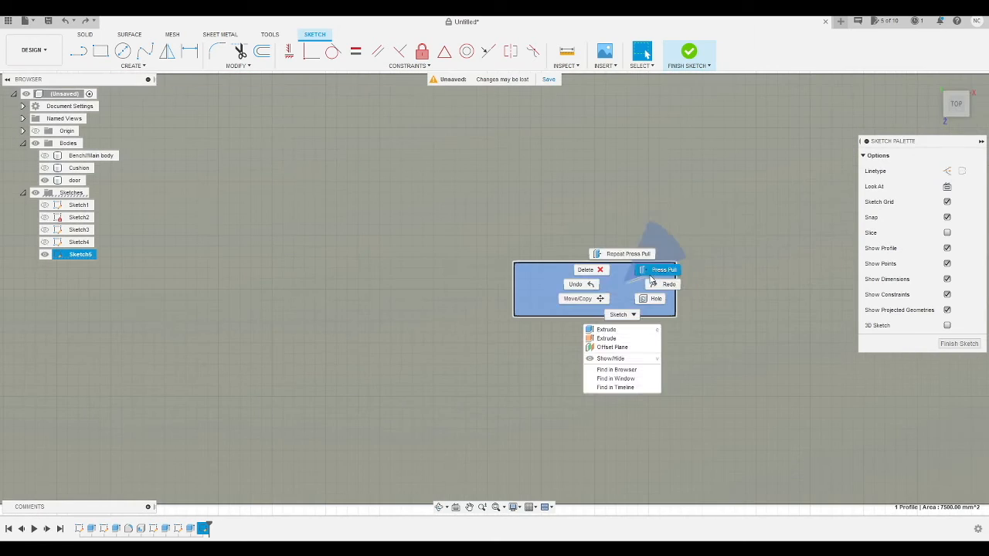
left_click(660, 271)
scroll(651, 300, "up", 3)
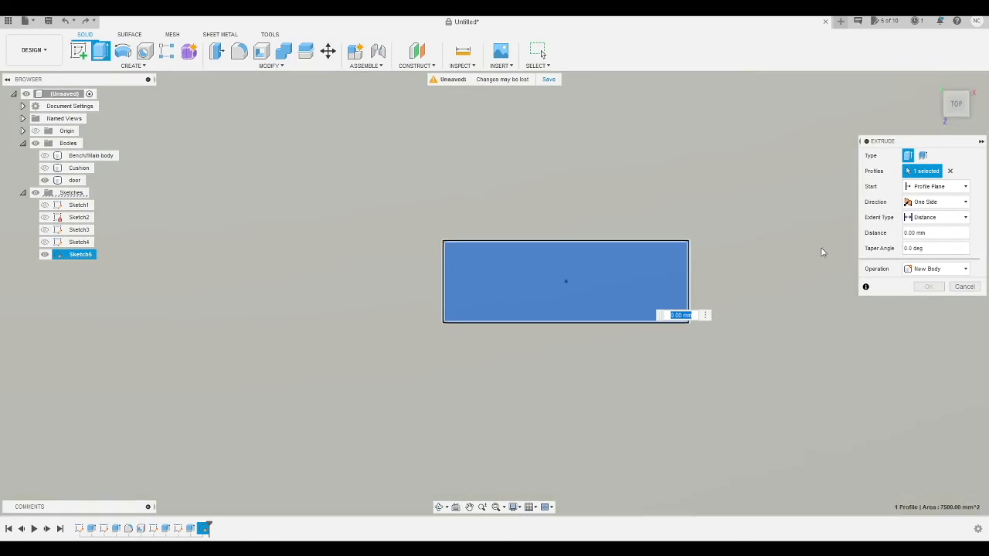
left_click_drag(956, 109, 952, 96)
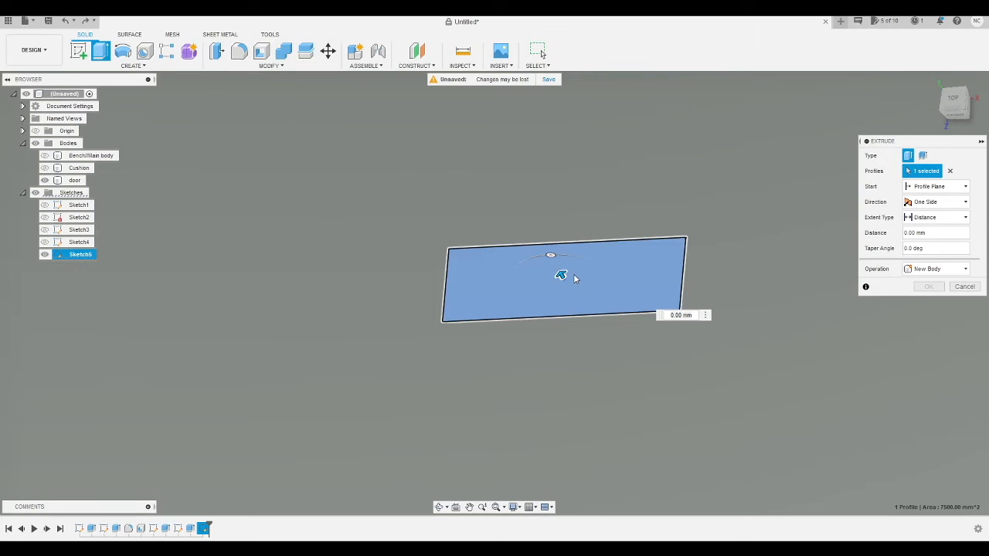
left_click_drag(560, 274, 565, 323)
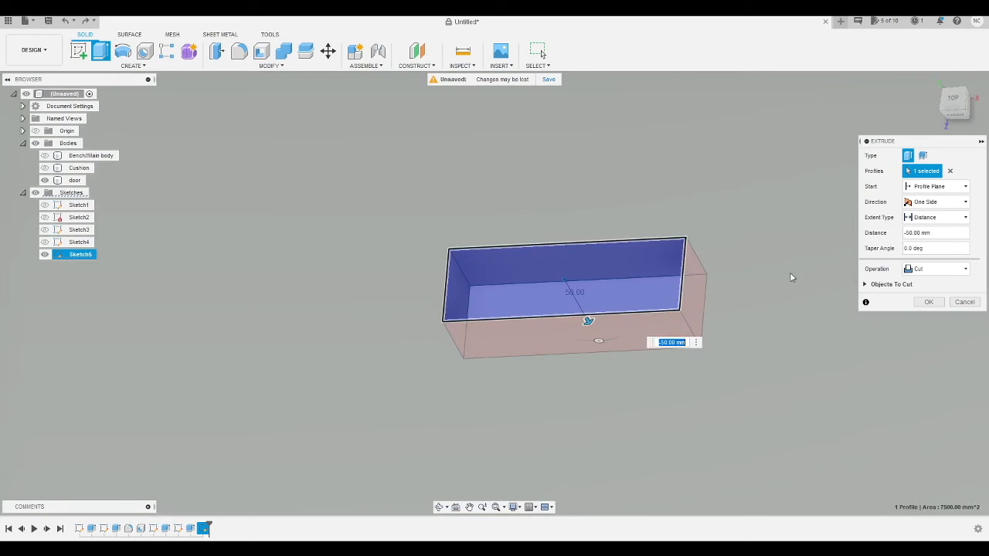
key("Return")
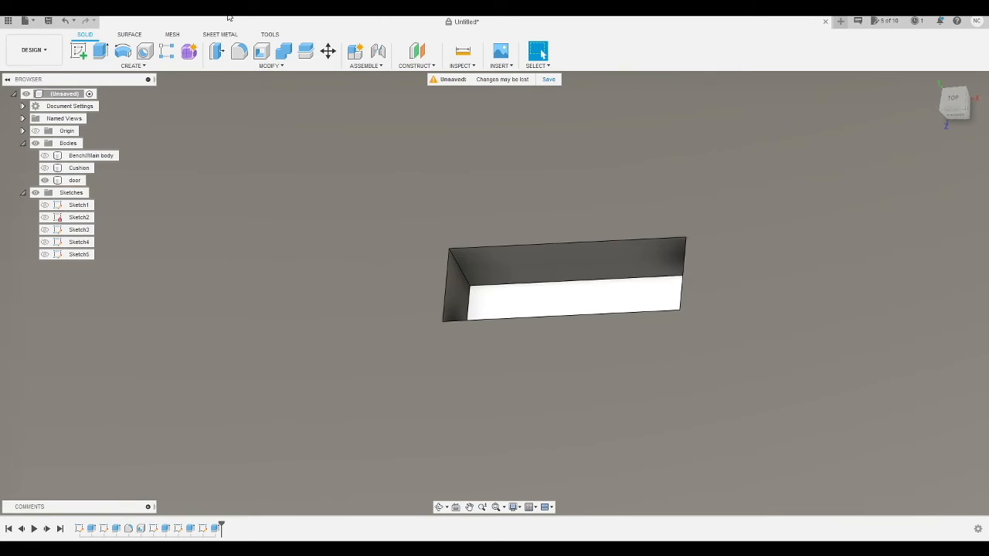
left_click(79, 51)
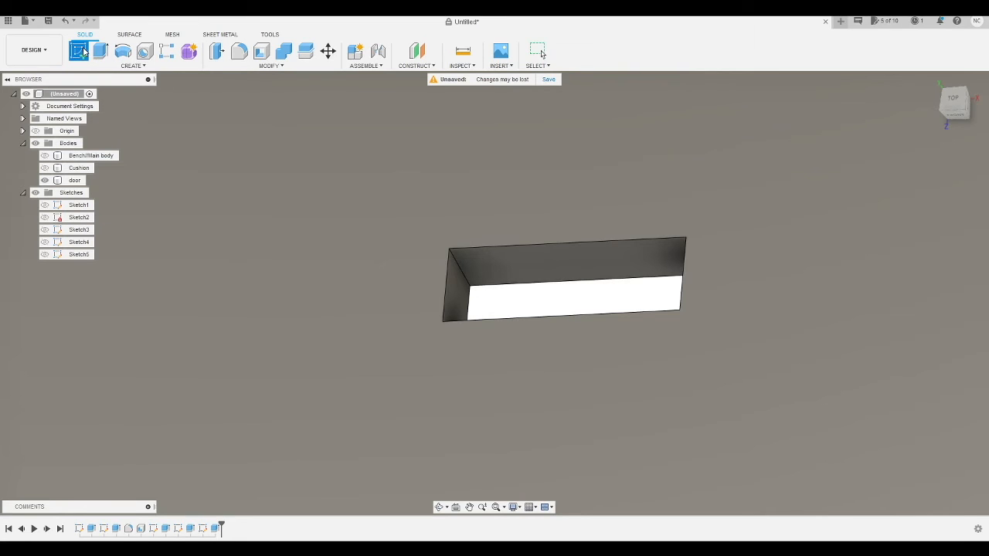
key("Escape")
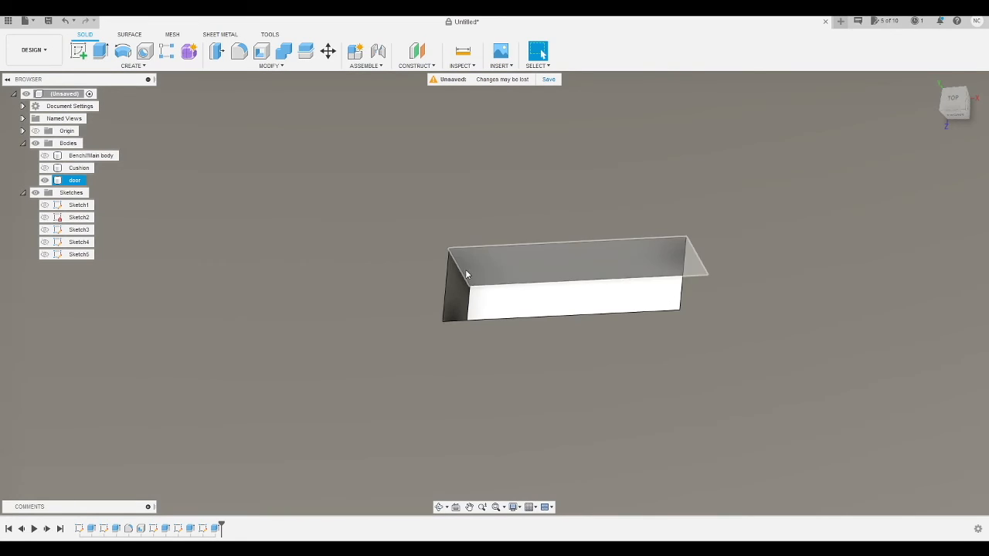
- Fillet the four vertical corner edges of the door's handle opening with a 20 mm radius
left_click(464, 275)
left_click_drag(950, 110, 911, 108)
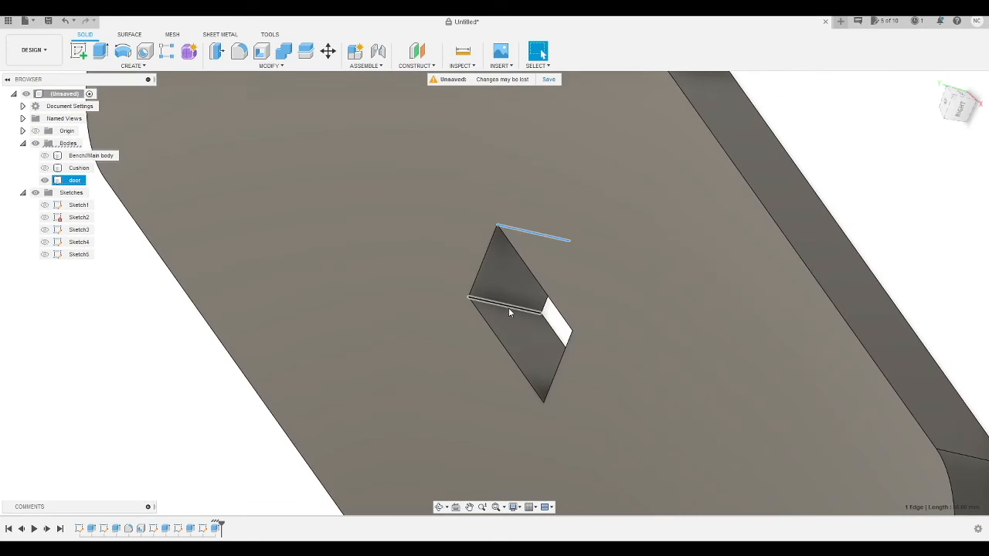
left_click(509, 309)
left_click_drag(947, 105, 956, 170)
left_click(548, 432)
left_click_drag(964, 107, 899, 132)
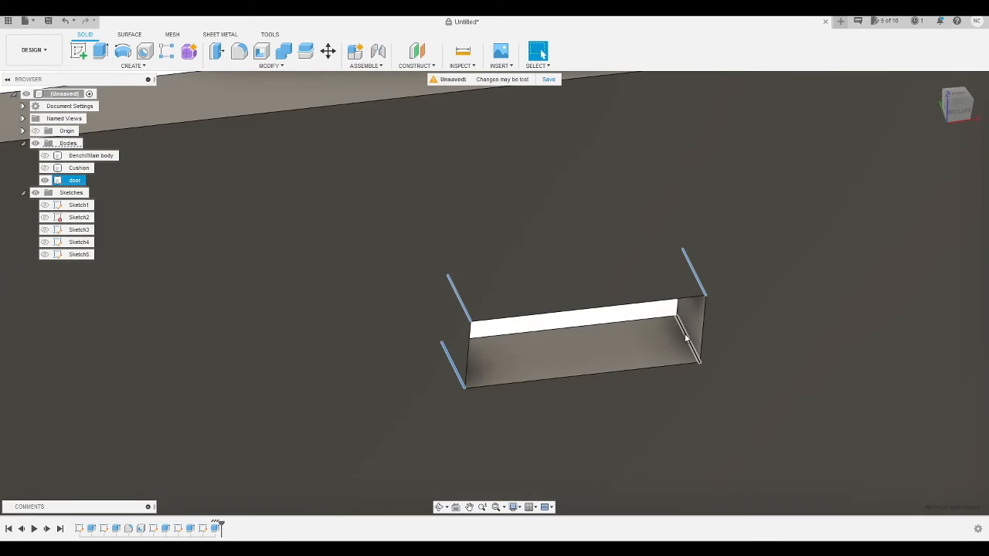
right_click(685, 337)
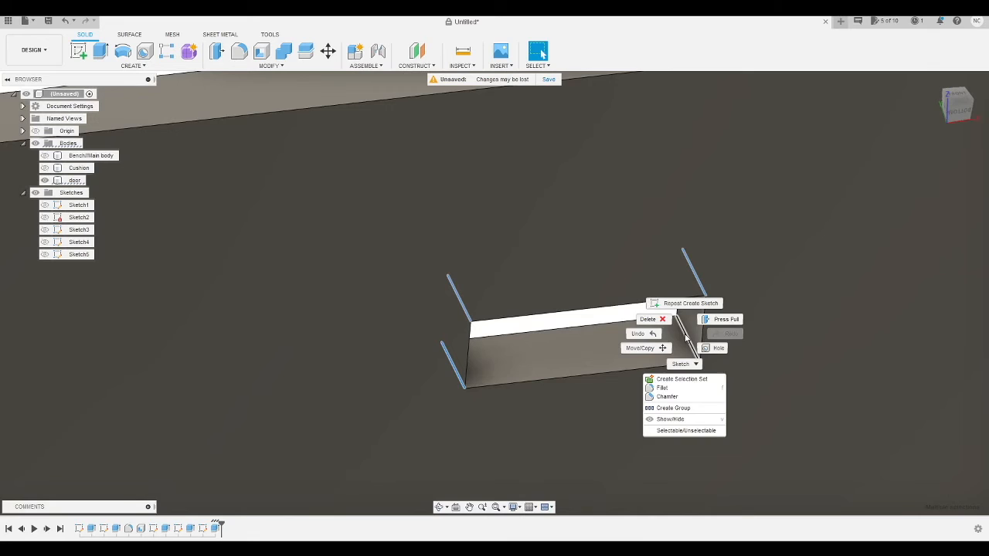
left_click(681, 390)
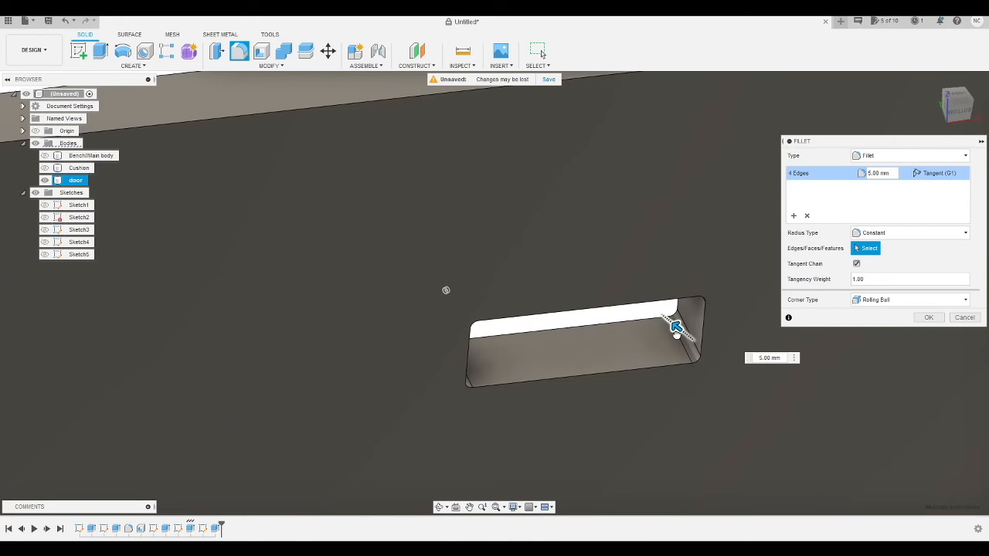
left_click_drag(672, 334, 676, 326)
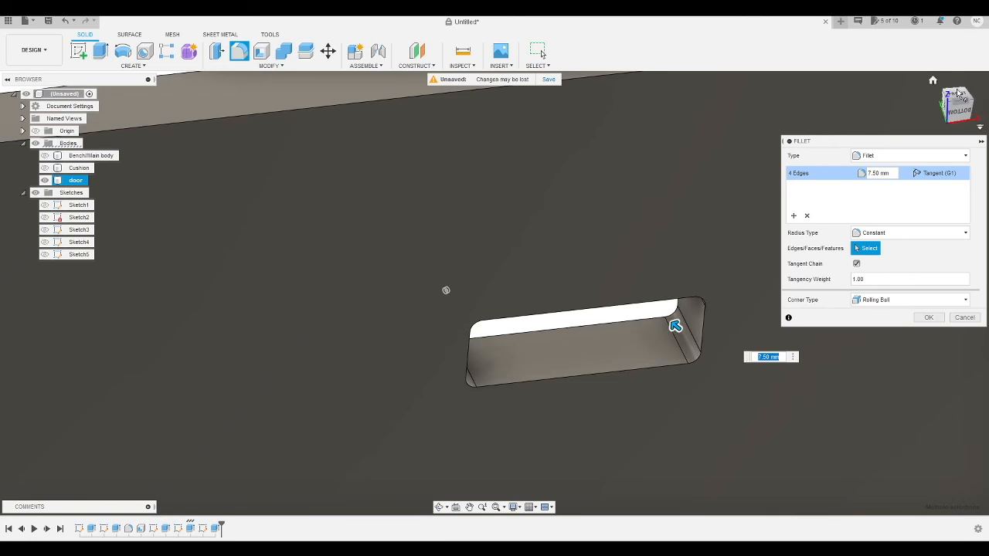
left_click(958, 94)
left_click(953, 92)
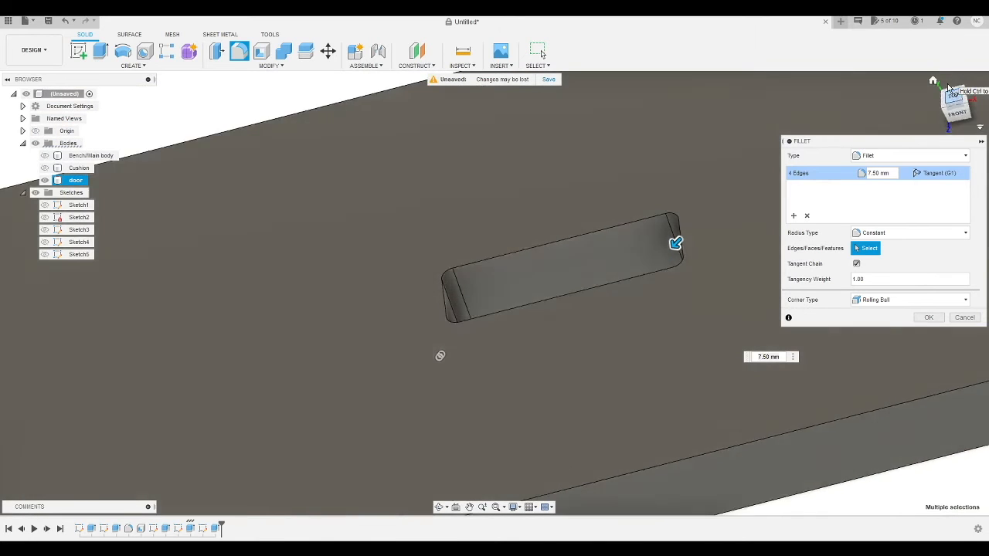
left_click_drag(676, 255, 666, 263)
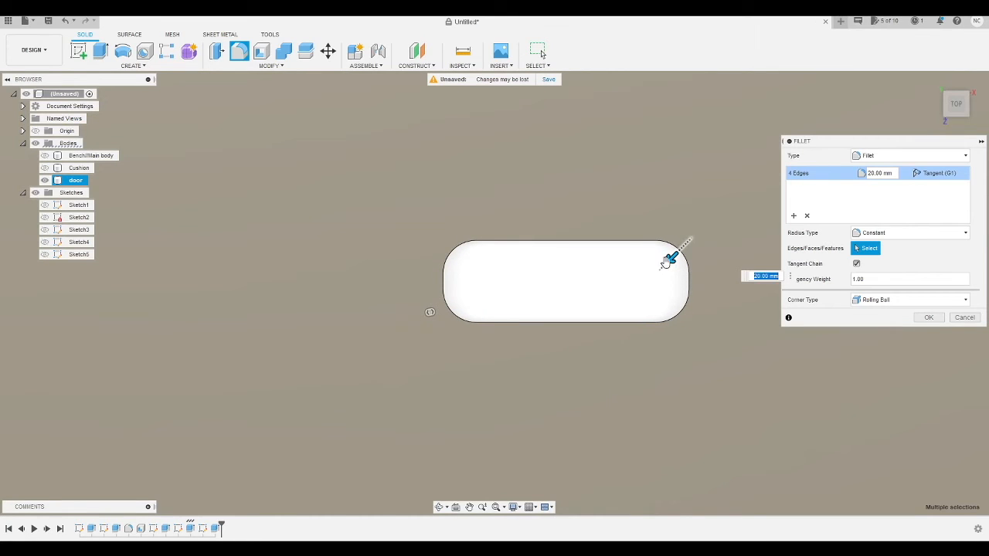
key("Return")
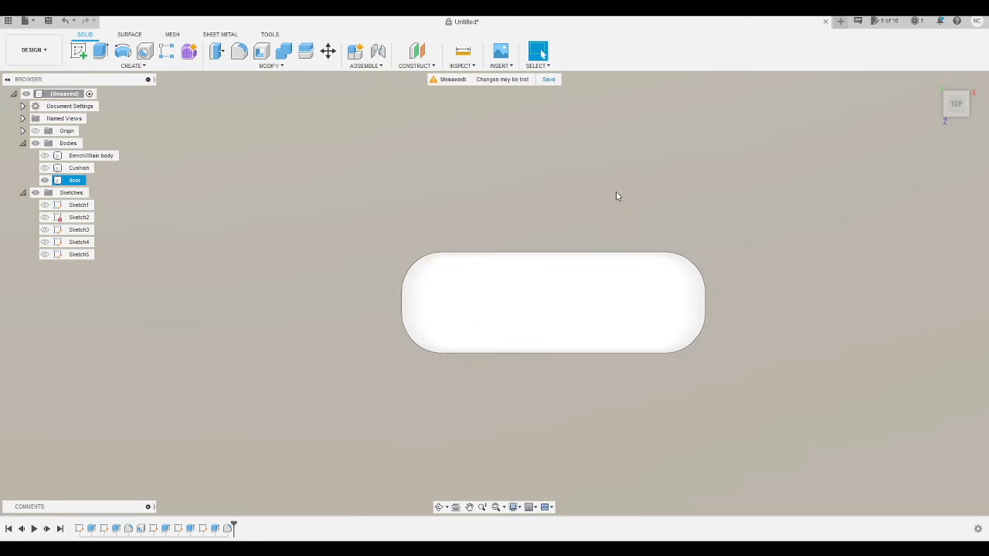
scroll(605, 211, "down", 8)
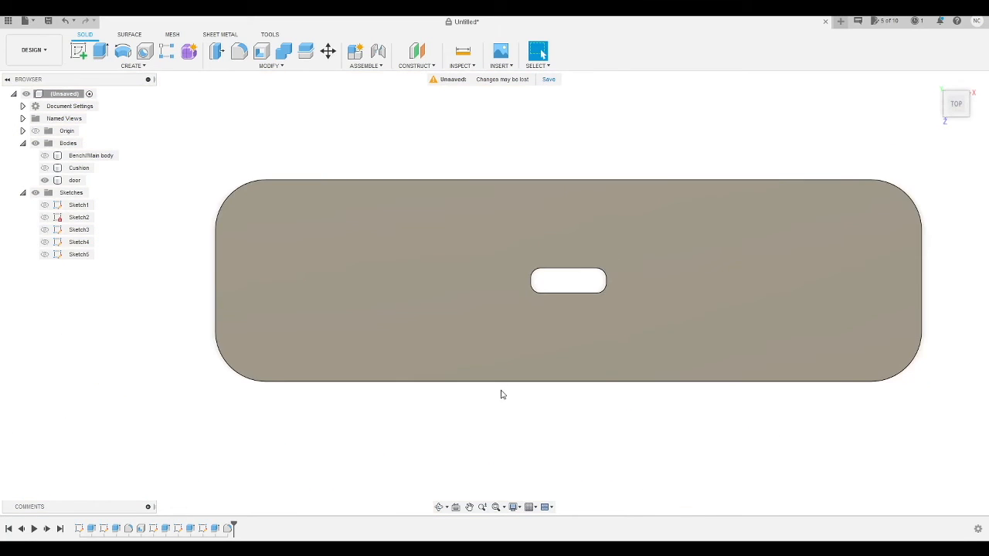
- Show the bench's main body on its own, with the cushion and door hidden
left_click(44, 167)
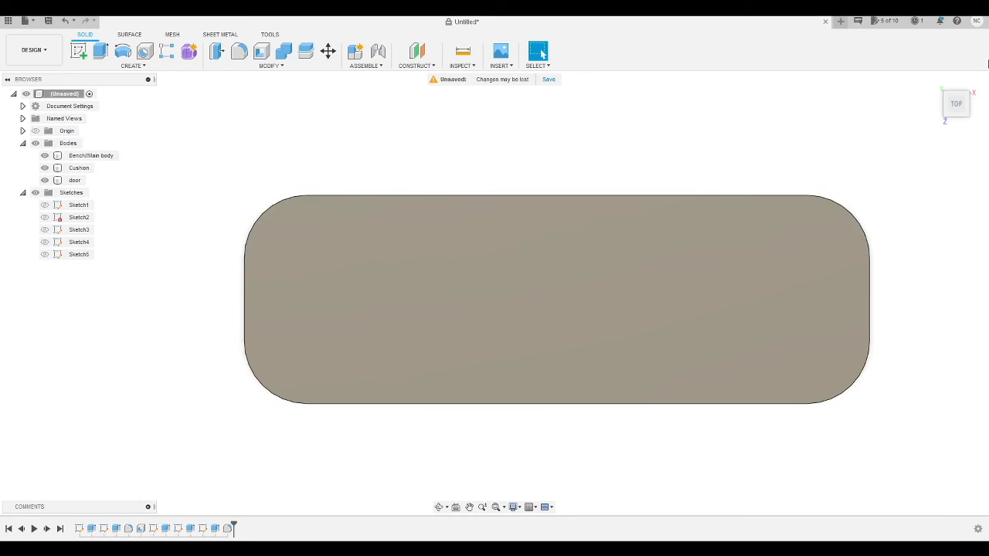
left_click_drag(965, 114, 761, 254)
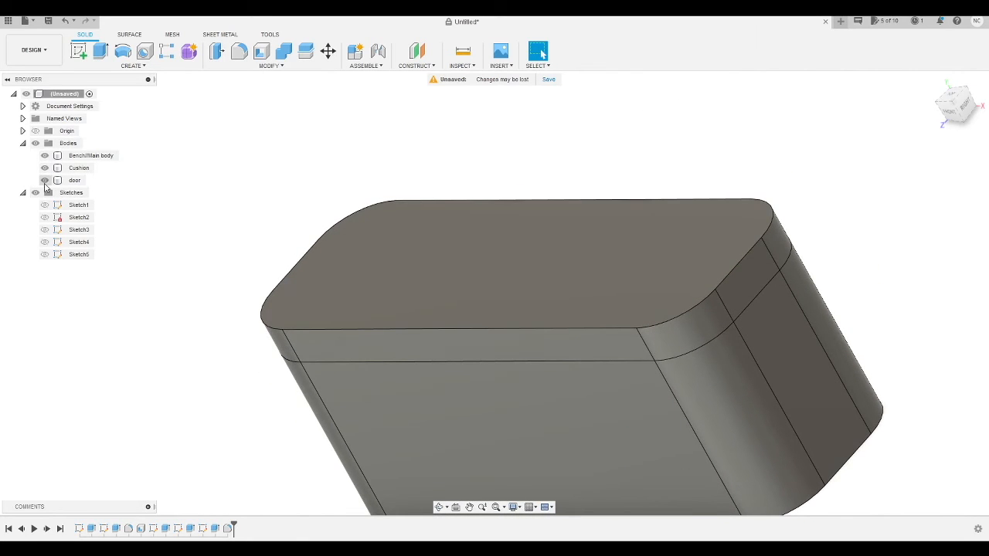
left_click(44, 169)
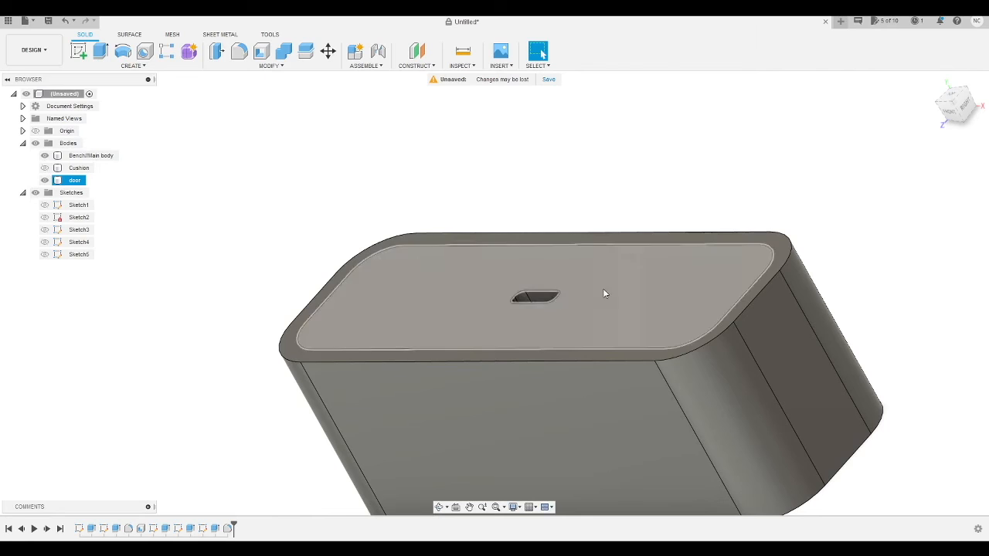
left_click(44, 180)
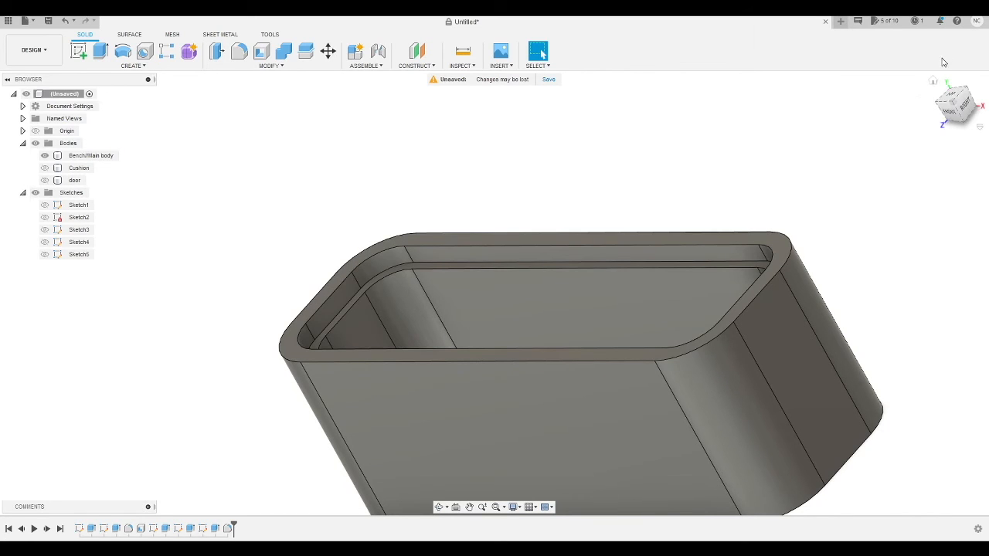
- Start a sketch on the inside floor of the bench's main body
left_click(951, 93)
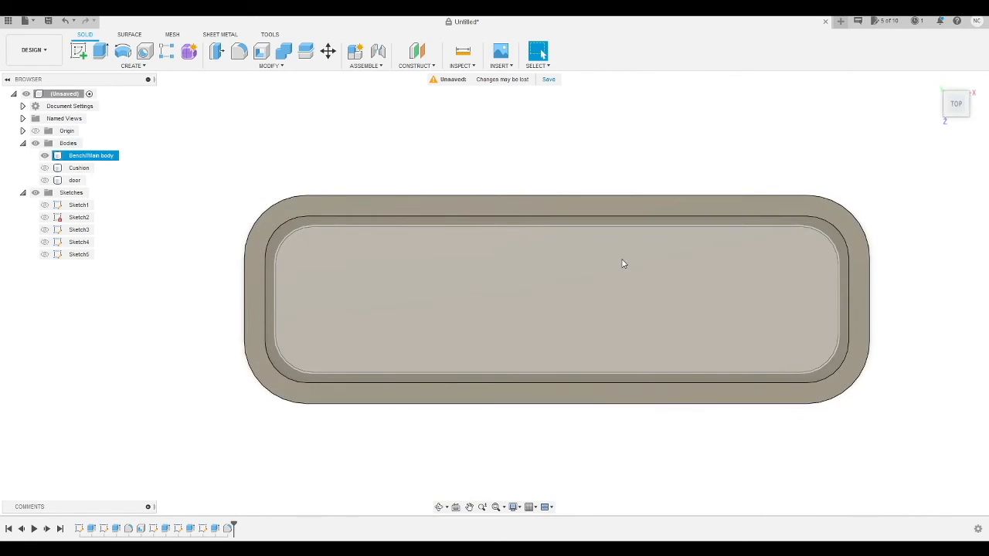
left_click(963, 113)
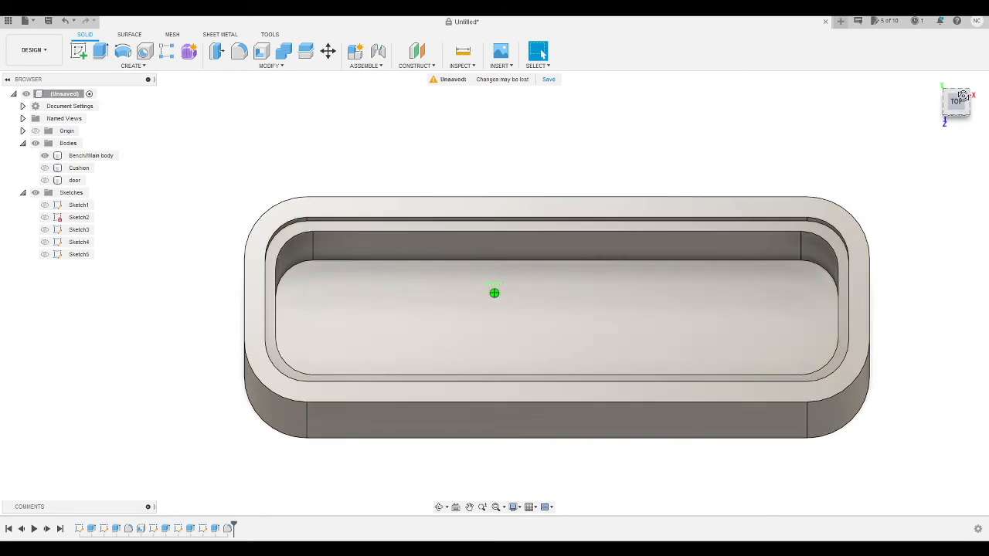
left_click(486, 304)
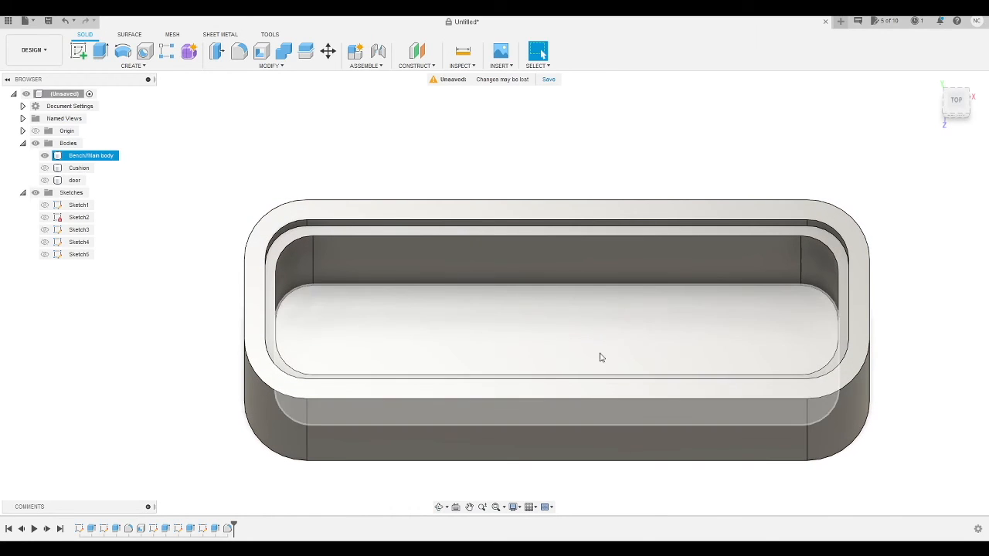
left_click(79, 52)
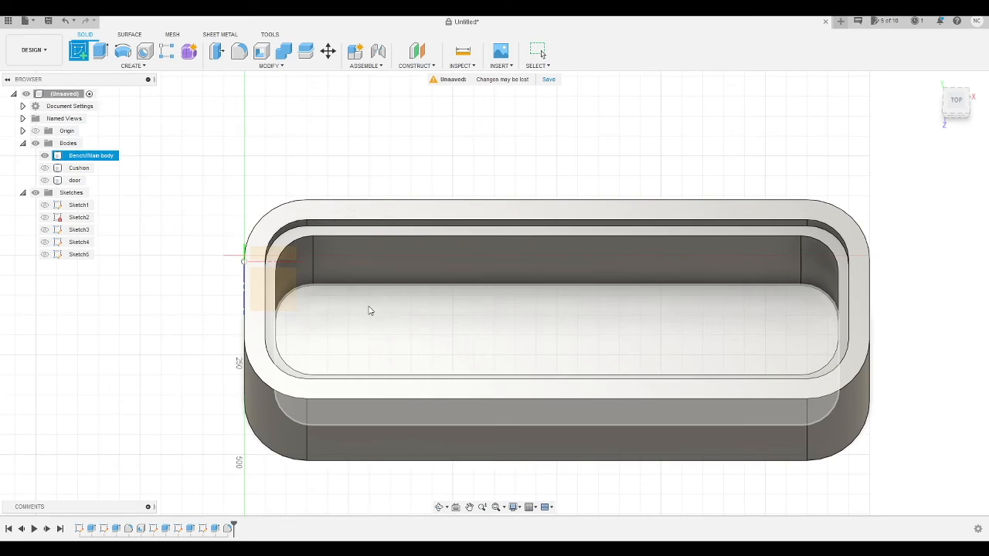
left_click(371, 275)
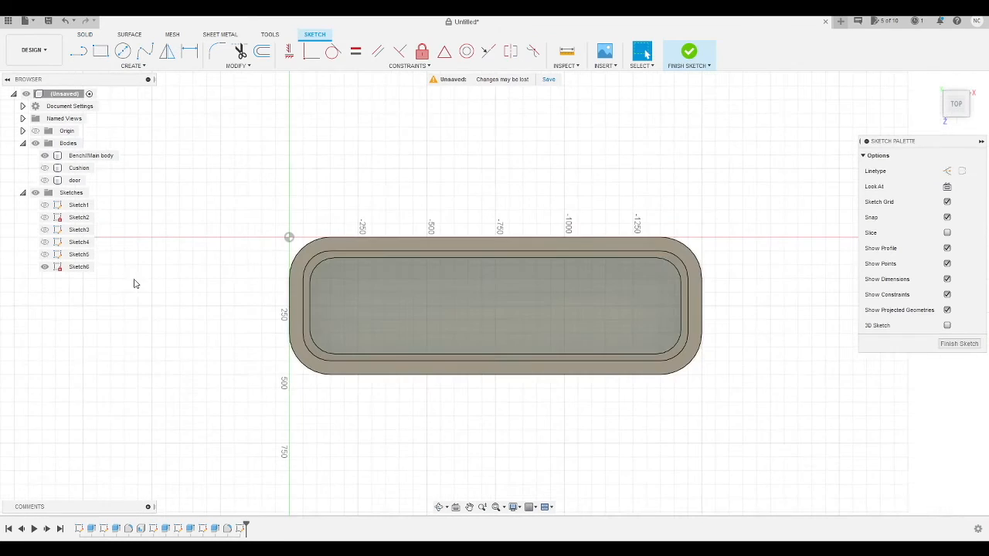
- Draw a 450 mm horizontal line from the midpoint of the inner floor's short edge near the origin, continued by a segment about 50 mm long
left_click(79, 51)
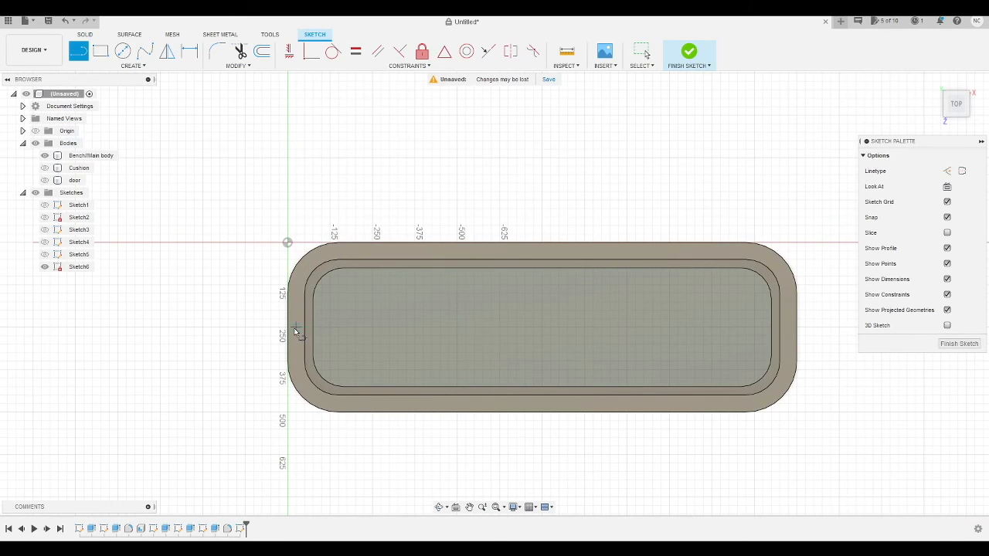
left_click(313, 332)
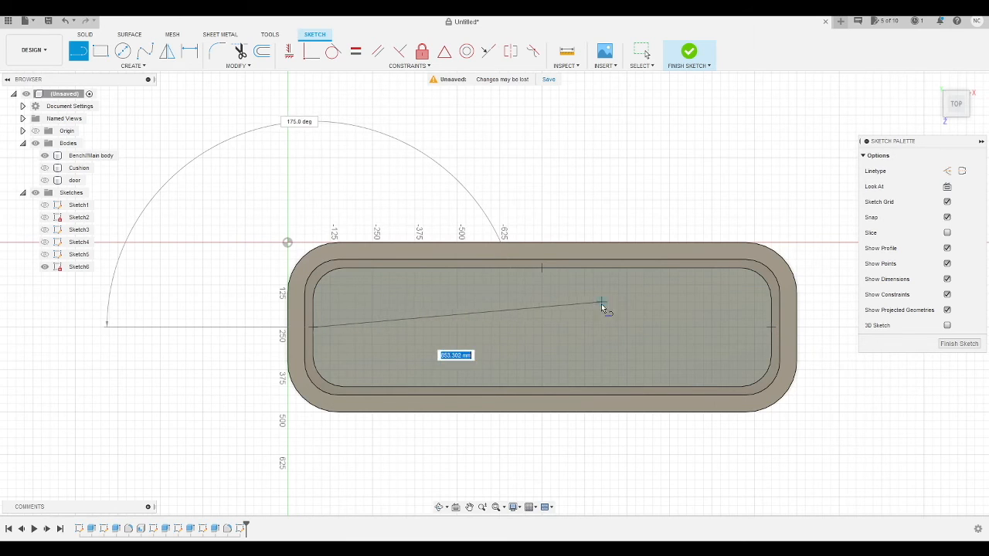
left_click(465, 326)
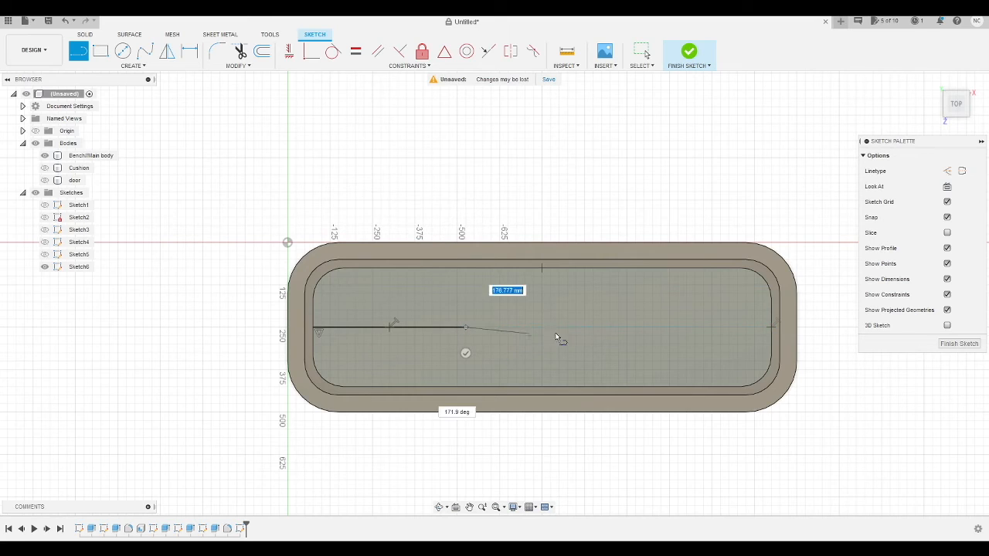
double_click(480, 328)
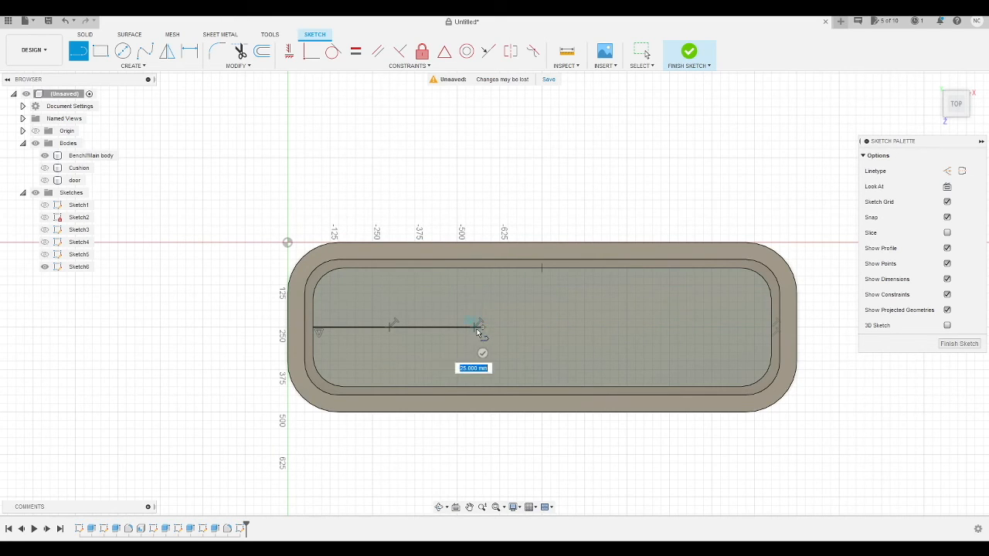
key("Escape")
key("l")
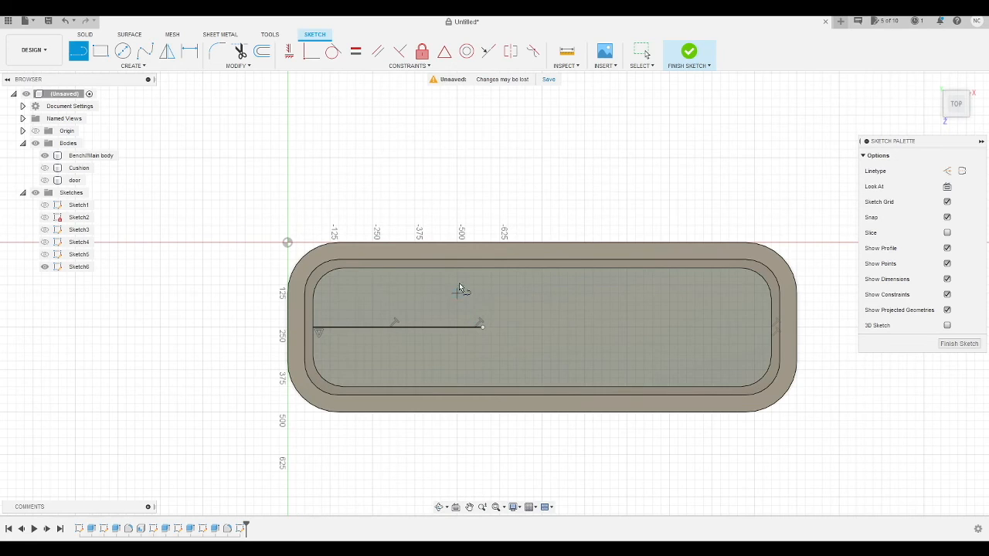
key("Escape")
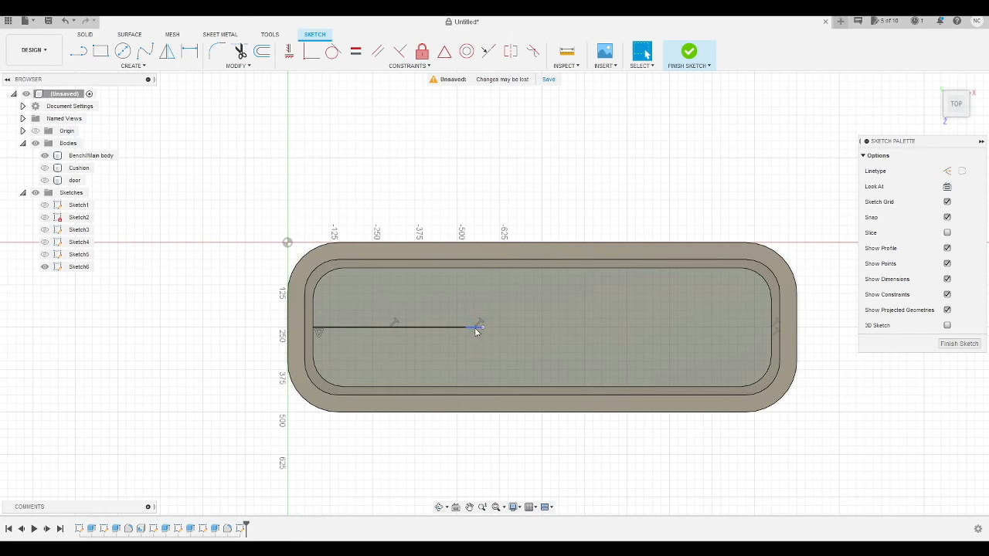
scroll(477, 330, "up", 3)
key("l")
left_click(459, 329)
left_click(458, 223)
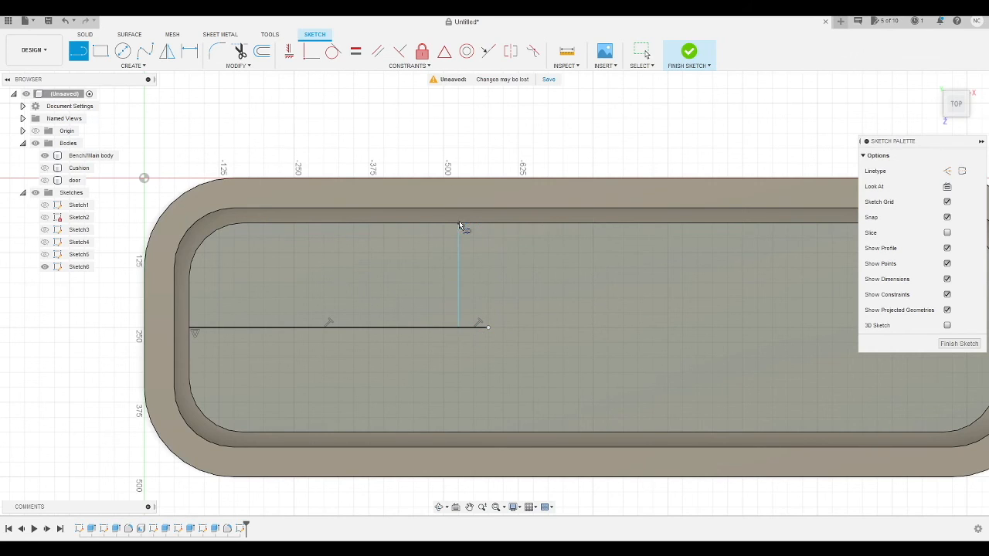
key("Escape")
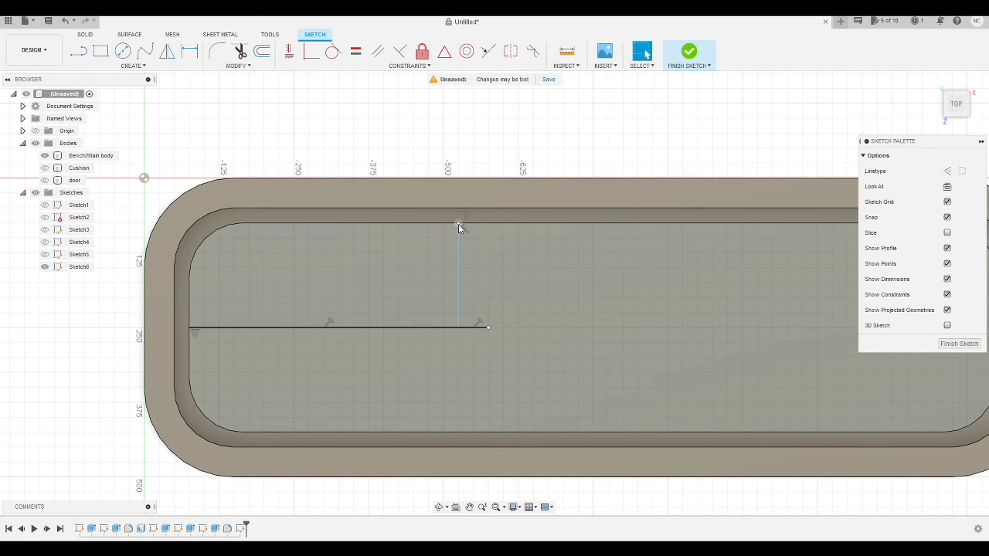
key("ctrl+z")
- Draw two vertical lines about 50 mm apart across the inner floor, passing through both ends of the short horizontal segment
key("l")
left_click(459, 223)
left_click(458, 431)
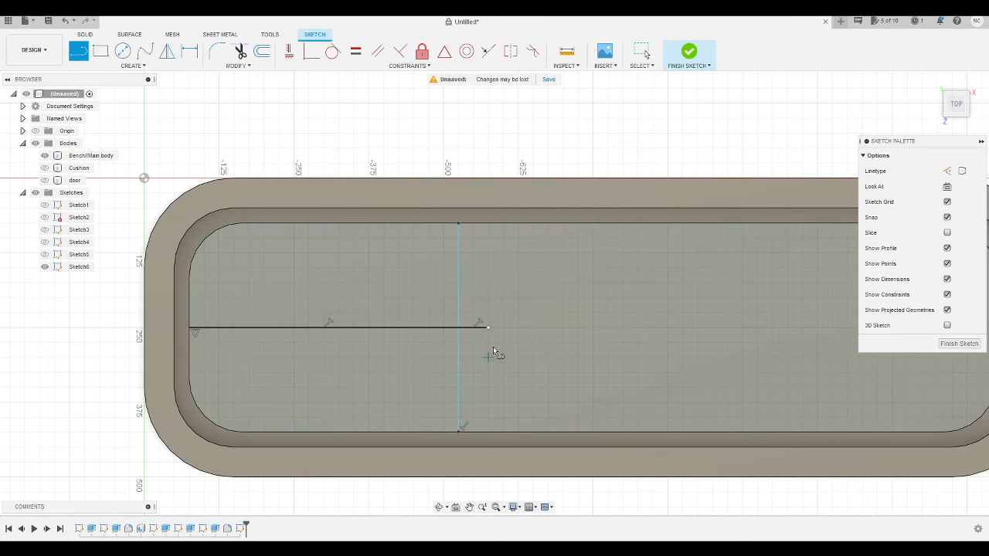
key("Escape")
key("l")
left_click(490, 223)
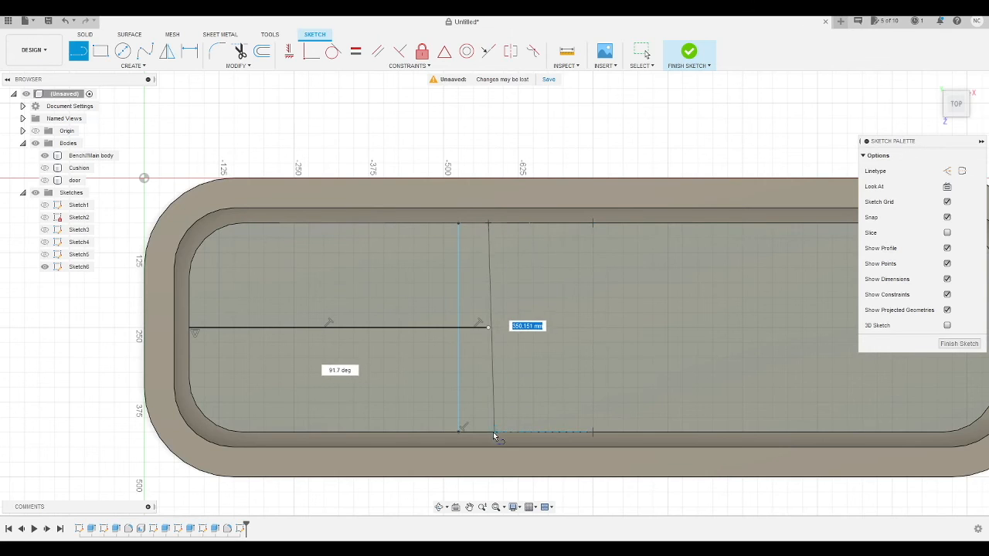
left_click(489, 431)
key("Escape")
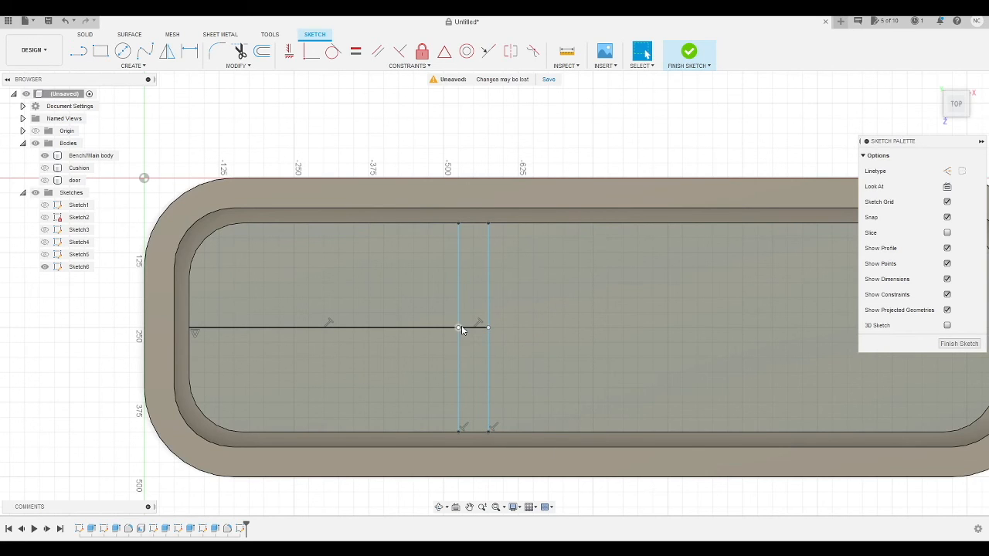
- Draw a vertical line through the bench's centre at the 750 mm mark, extending beyond both long outer edges
scroll(274, 358, "down", 4)
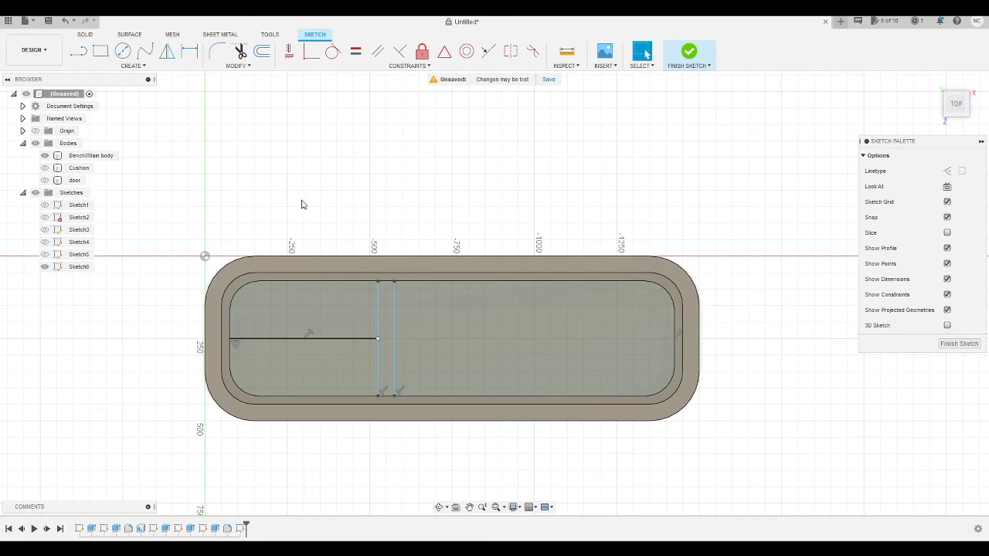
left_click(78, 51)
left_click(452, 207)
left_click(452, 448)
key("Escape")
left_click_drag(399, 308, 324, 352)
key("Escape")
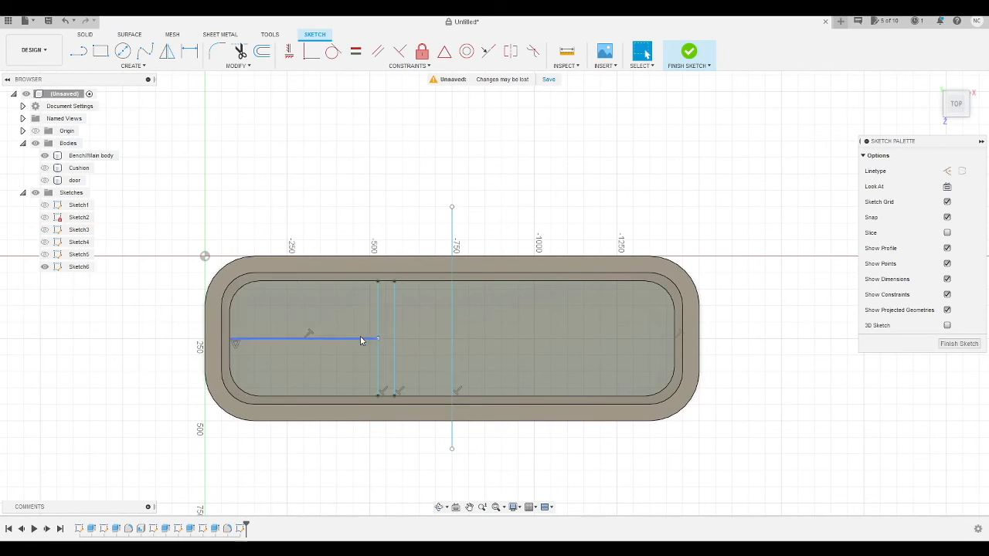
left_click(370, 338)
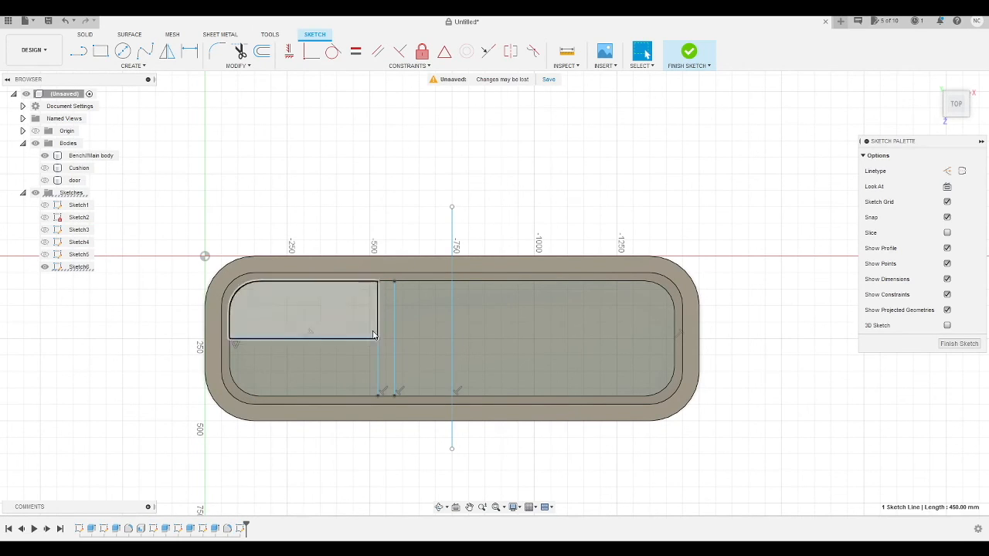
left_click(379, 327, "shift")
left_click(393, 317, "shift")
right_click(393, 317)
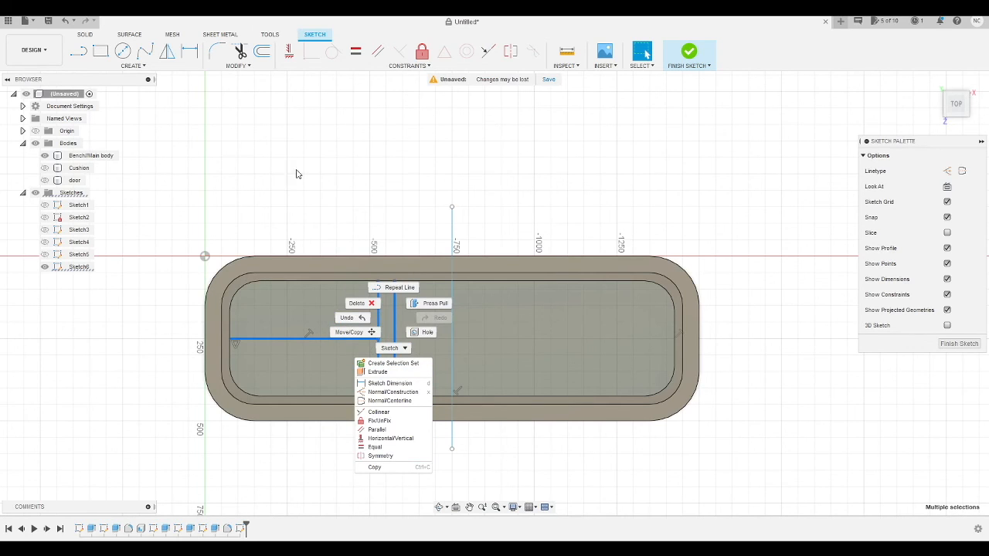
key("Escape")
key("Escape")
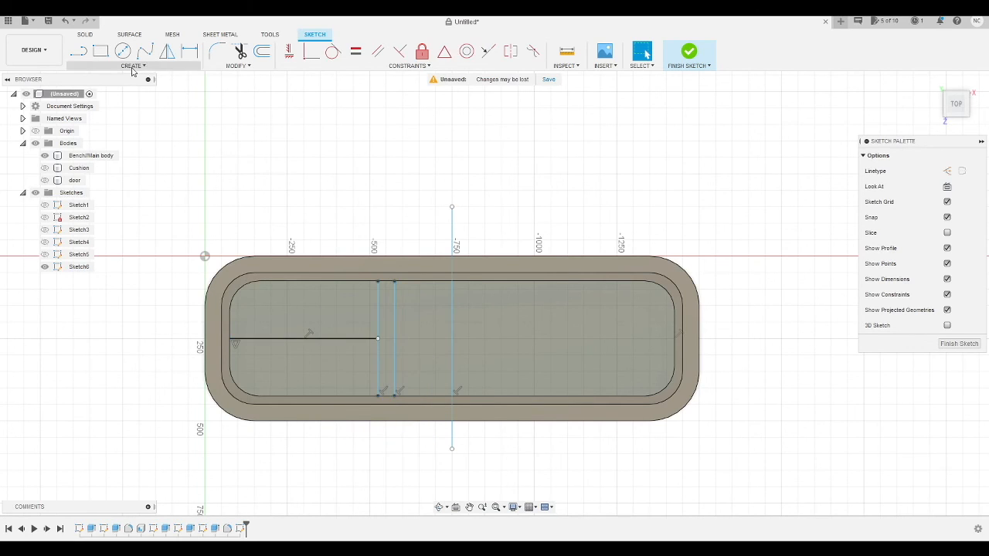
- Mirror the two vertical divider lines and the 450 mm horizontal line about the vertical centre line of the bench
left_click(133, 67)
left_click(97, 215)
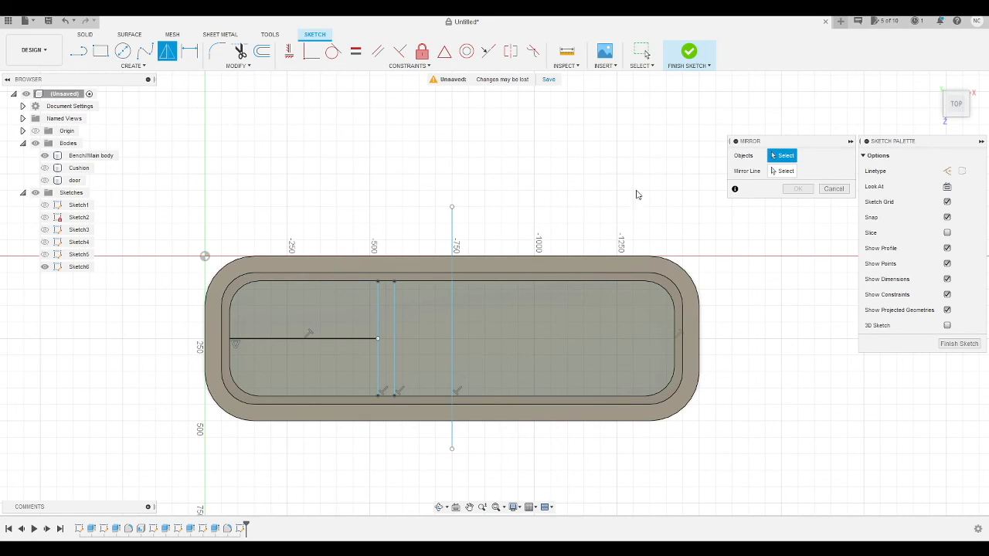
left_click(379, 317)
left_click(393, 312)
left_click(339, 341)
left_click(784, 171)
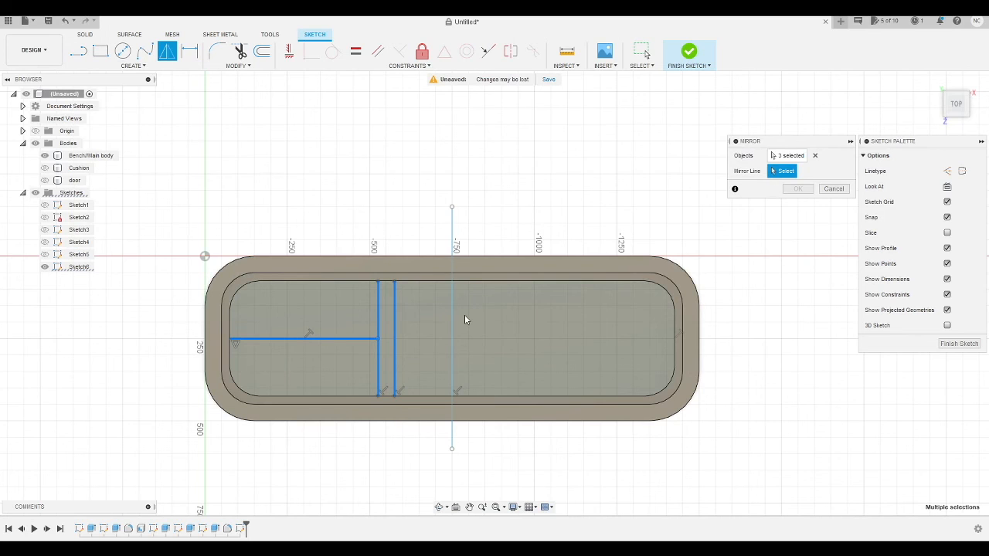
left_click(452, 320)
left_click(797, 189)
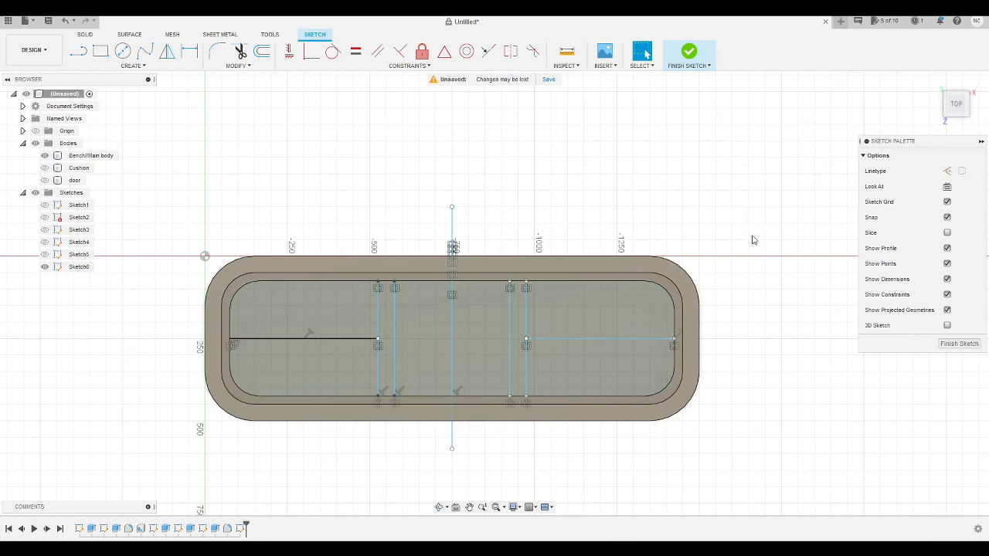
- Check the lengths of the original and mirrored horizontal lines using trial dimensions, without placing any of them
scroll(521, 347, "up", 3)
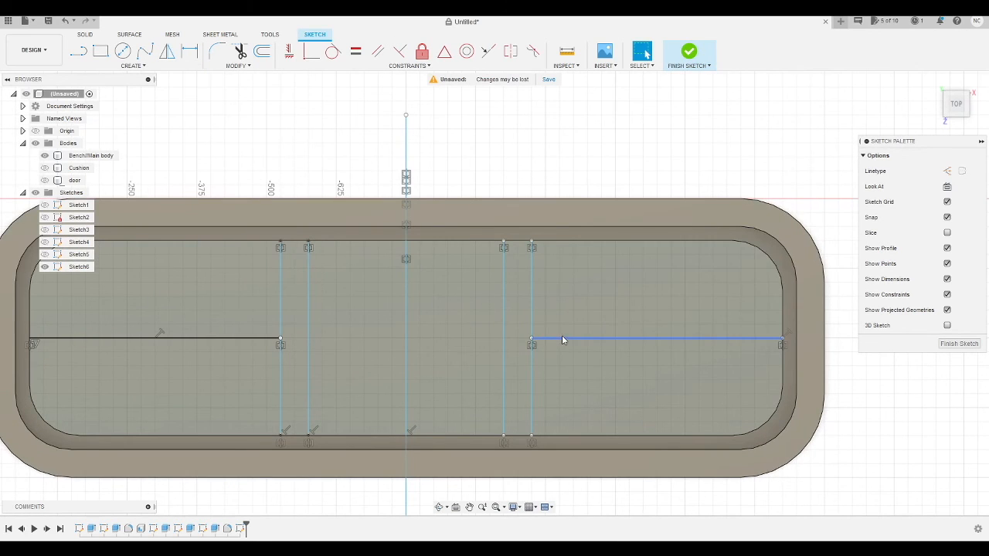
key("d")
left_click(568, 340)
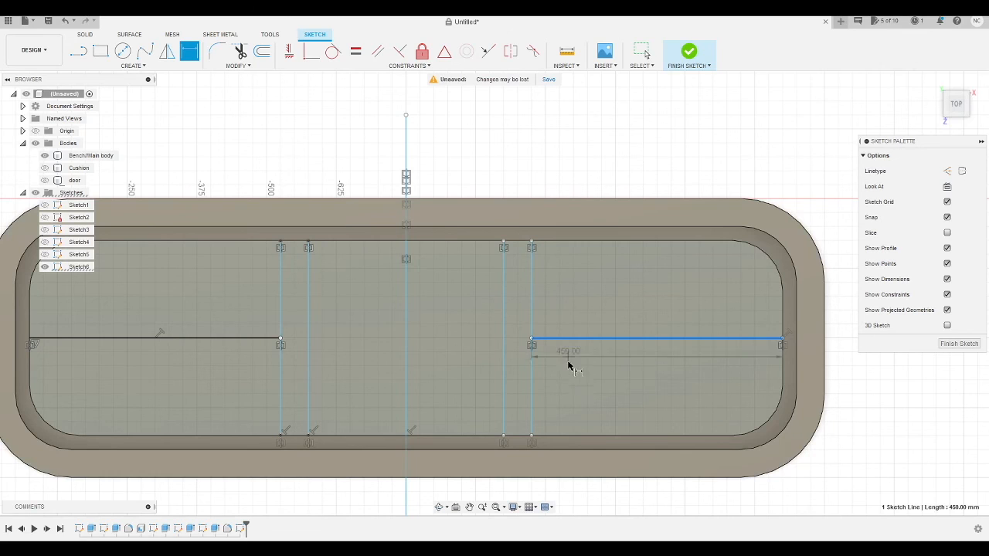
key("Escape")
key("d")
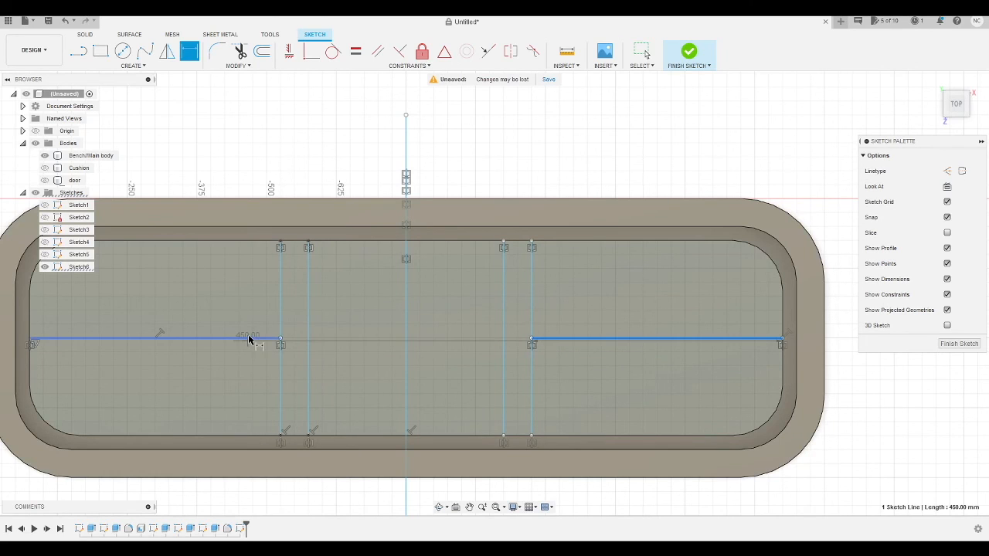
key("Escape")
key("Escape")
key("d")
left_click(252, 338)
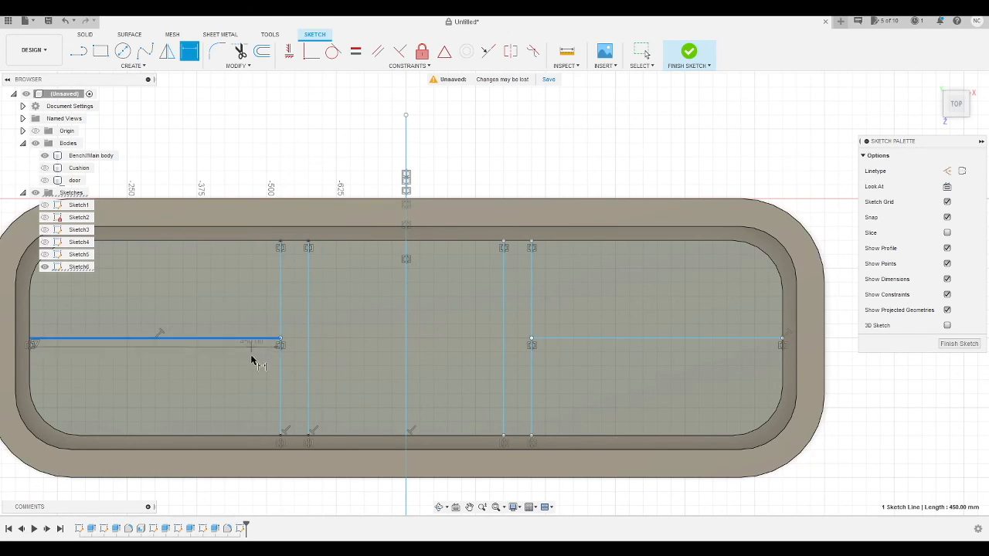
key("Escape")
- Measure the gap between the two inner divider lines with a trial line and discard it
key("l")
left_click(308, 338)
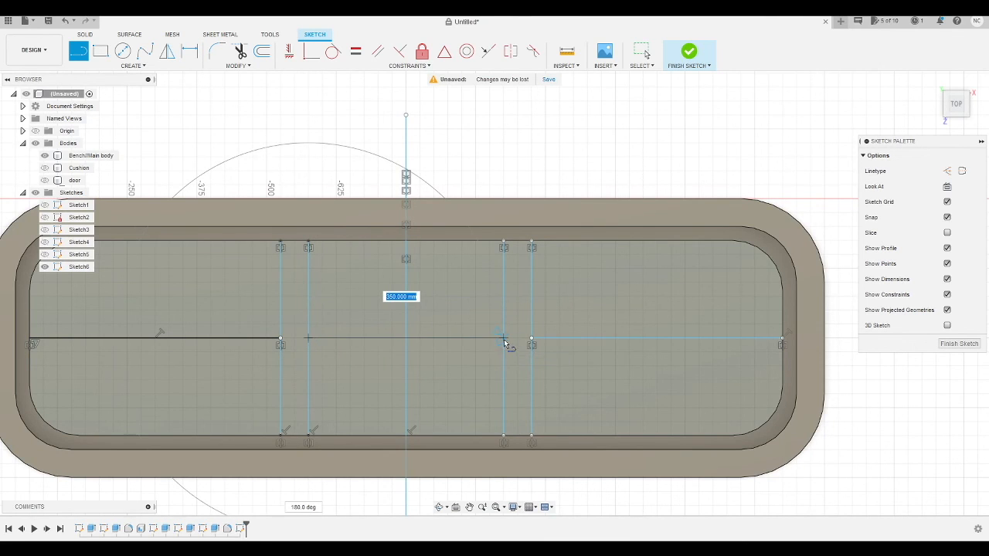
key("Escape")
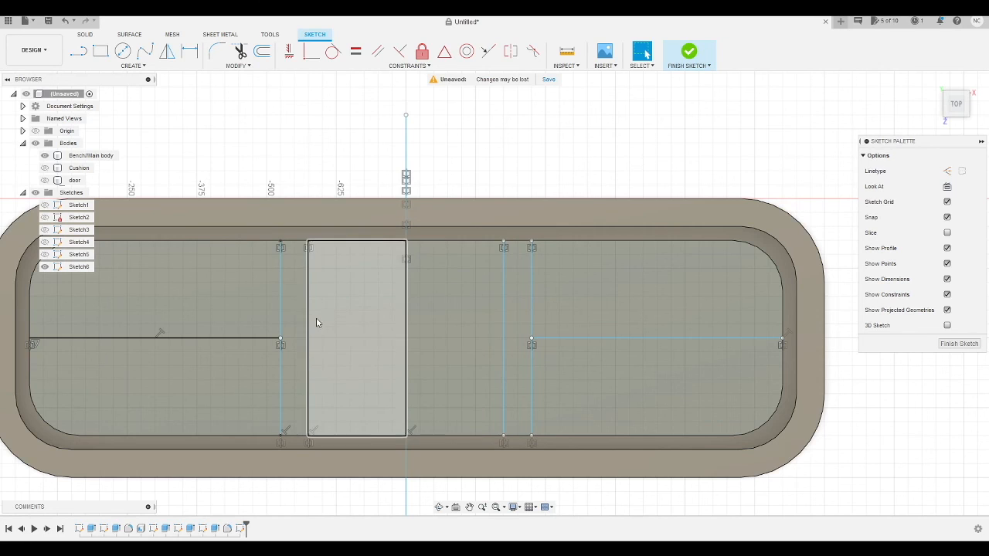
- Delete the vertical centre line and both horizontal construction-aid lines, keeping only the four divider lines
left_click(407, 315)
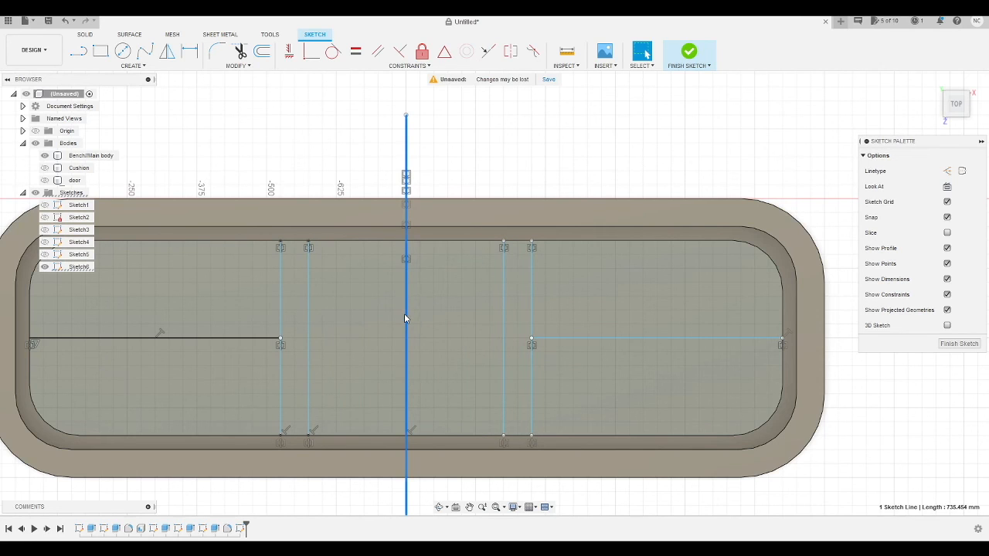
key("Delete")
left_click(263, 338)
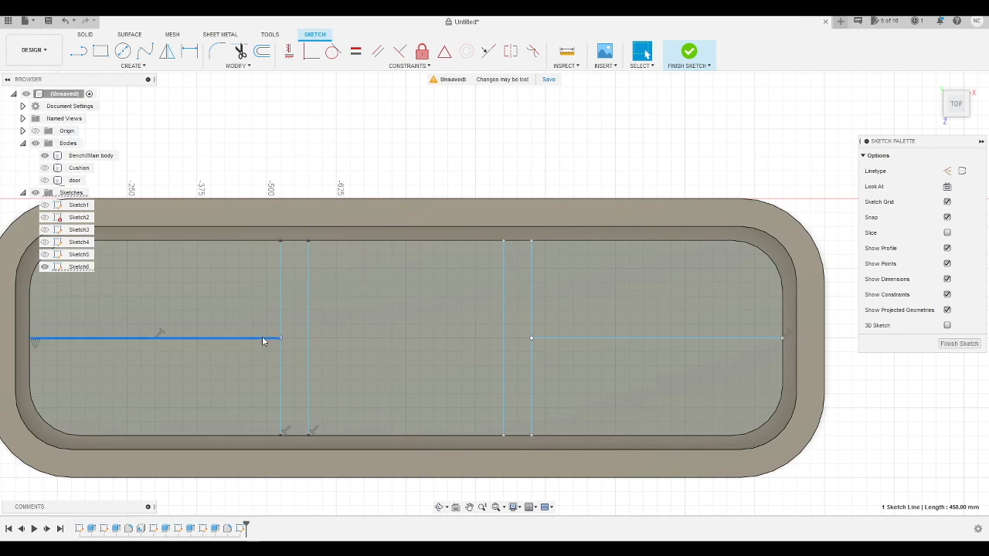
key("Delete")
left_click(562, 339)
key("Delete")
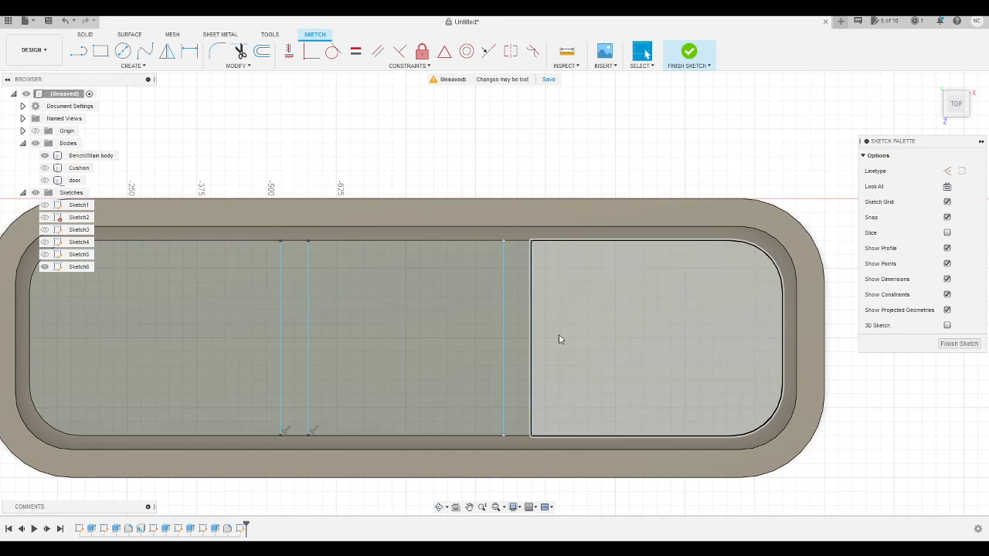
- Extrude both narrow divider strips 400 mm upward from the inner floor, joined to the bench's main body
left_click(516, 315)
left_click(298, 327)
right_click(298, 327)
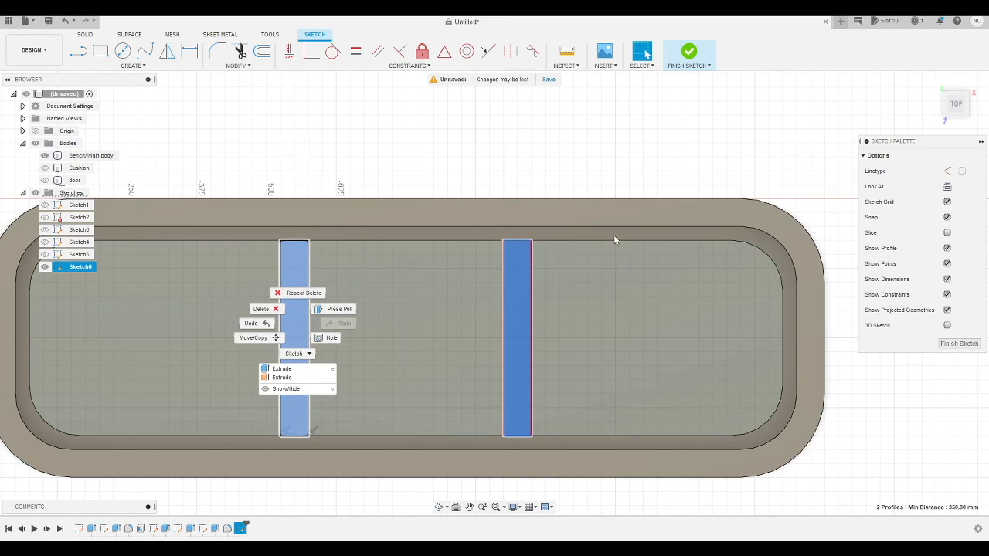
left_click(334, 307)
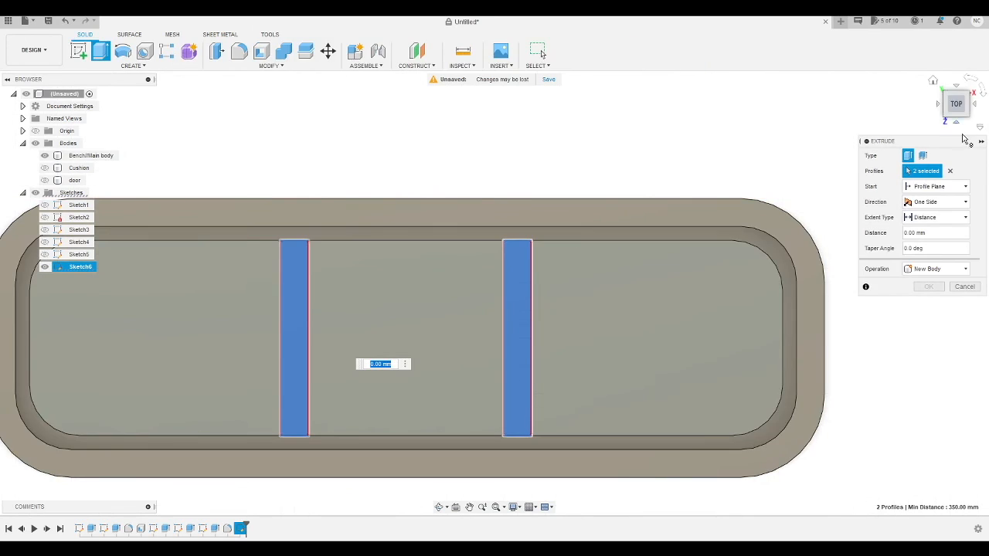
middle_click_drag(493, 292, 313, 323, "shift")
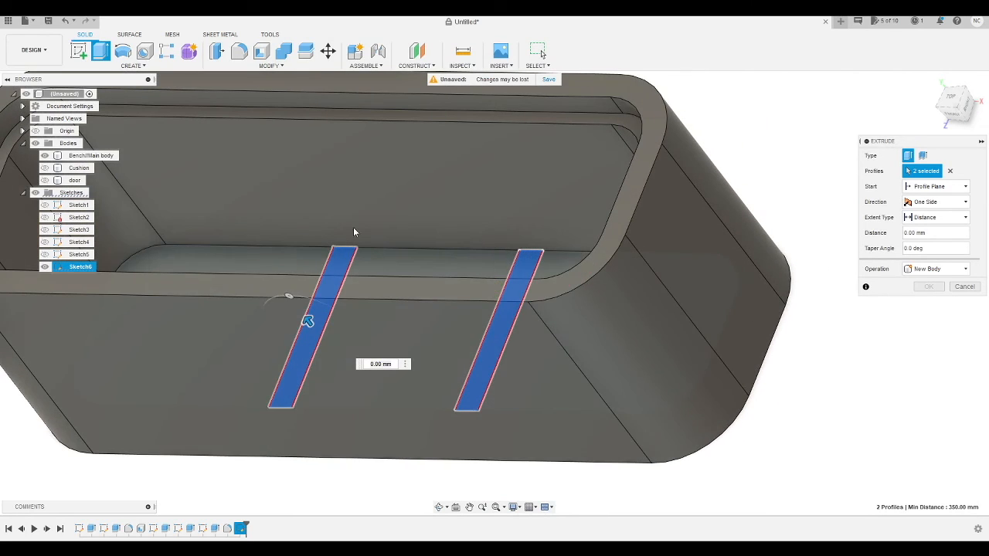
left_click_drag(312, 322, 242, 179)
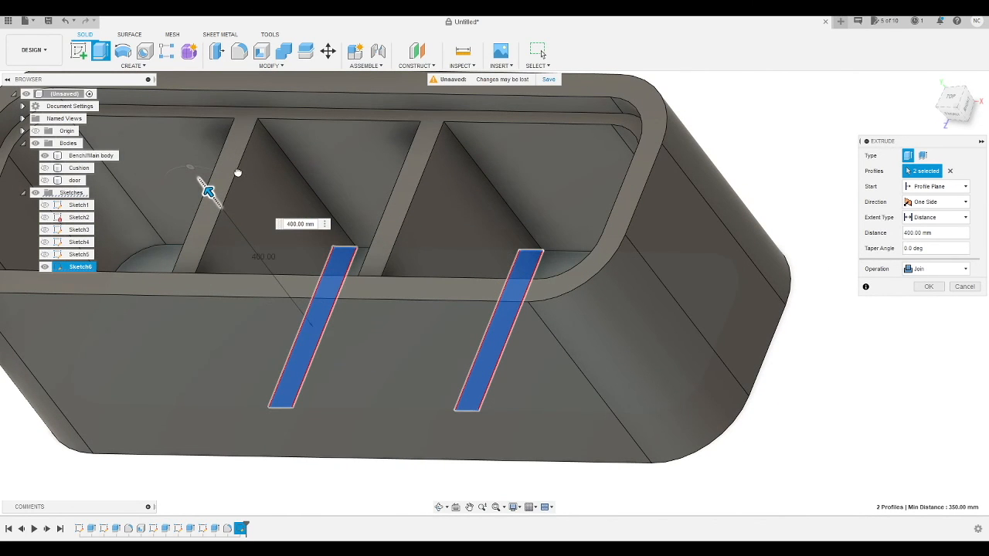
key("Return")
scroll(783, 189, "down", 2)
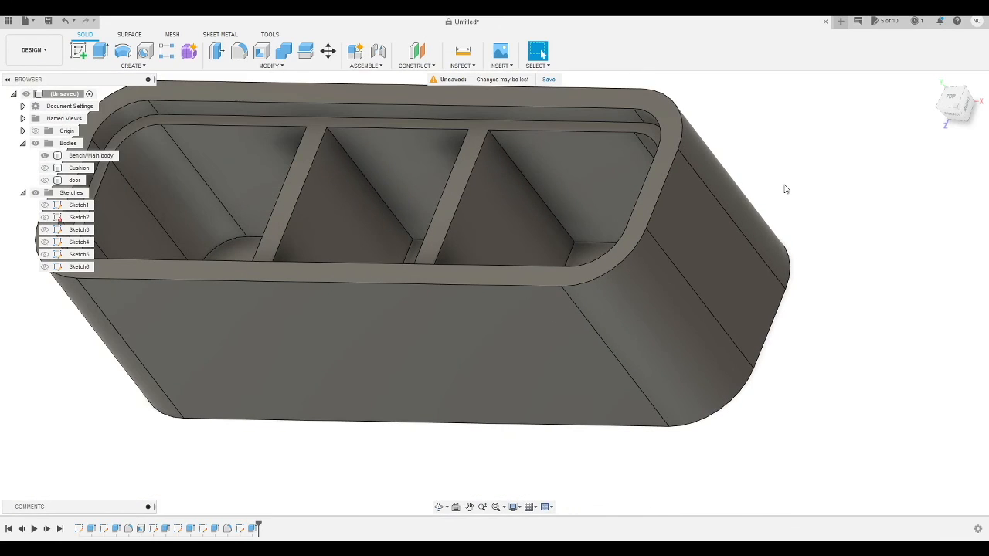
- Inspect the divided bench from above with the door temporarily shown, and view the open compartments at an angle
left_click(952, 99)
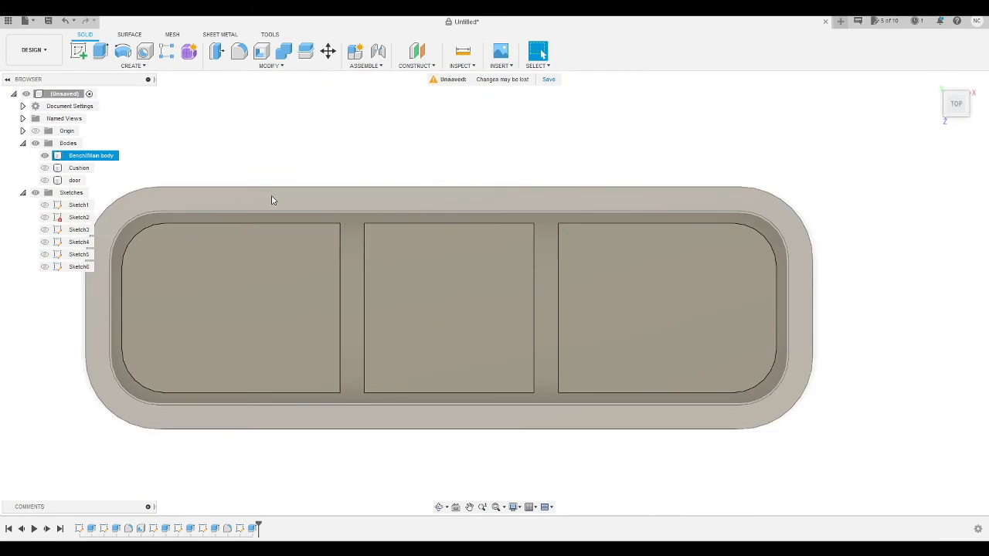
left_click(45, 181)
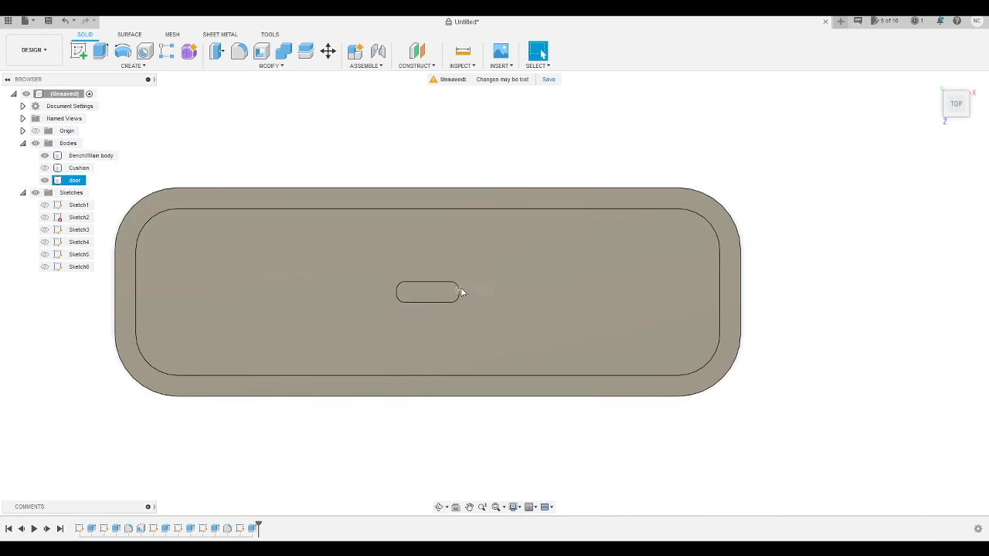
left_click(48, 183)
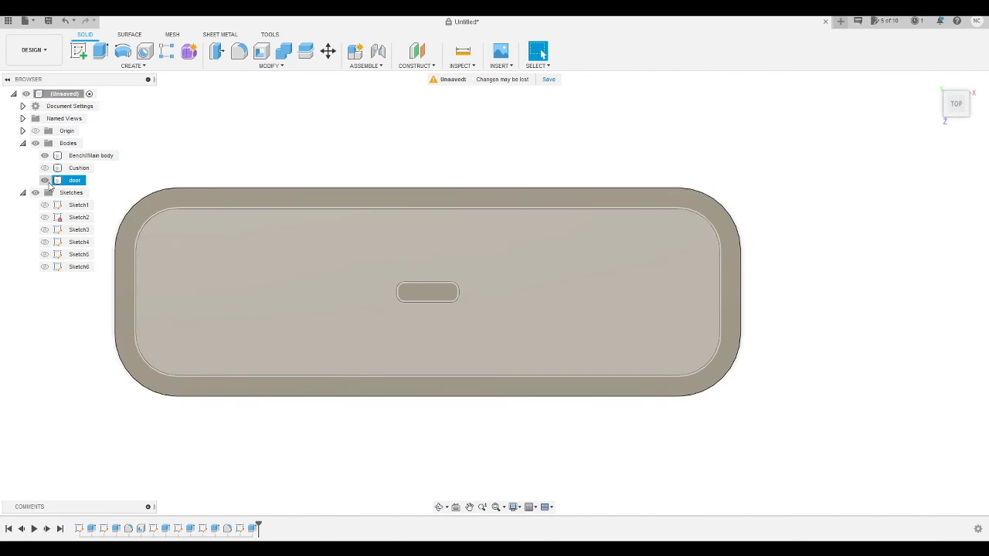
left_click(44, 181)
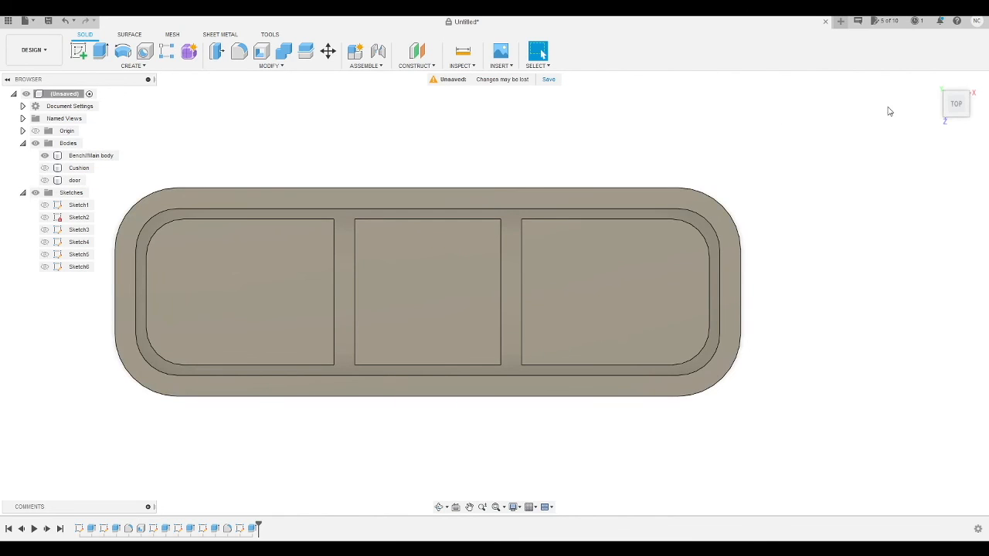
left_click(944, 91)
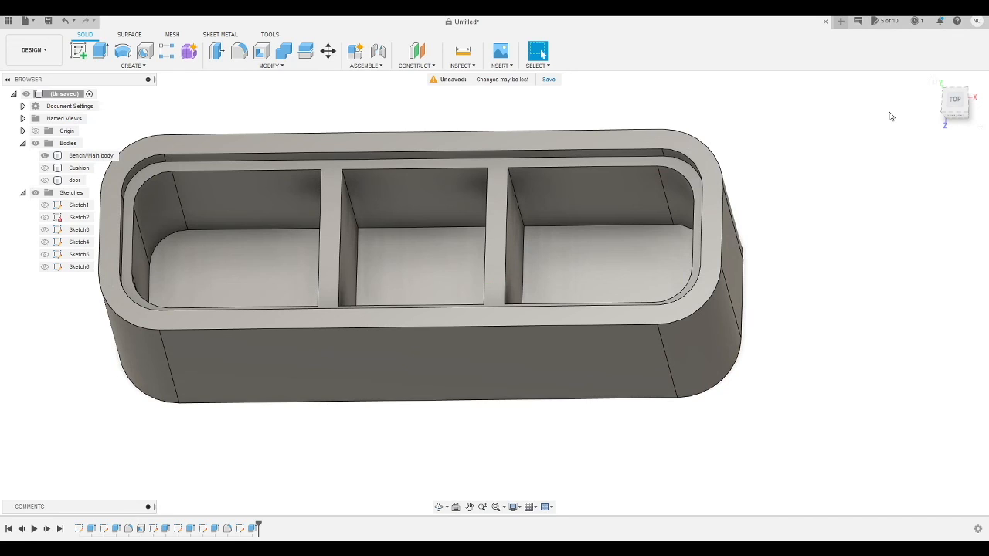
left_click(613, 237)
- Show the cushion and door bodies again and view the complete bench from a front corner
left_click(44, 167)
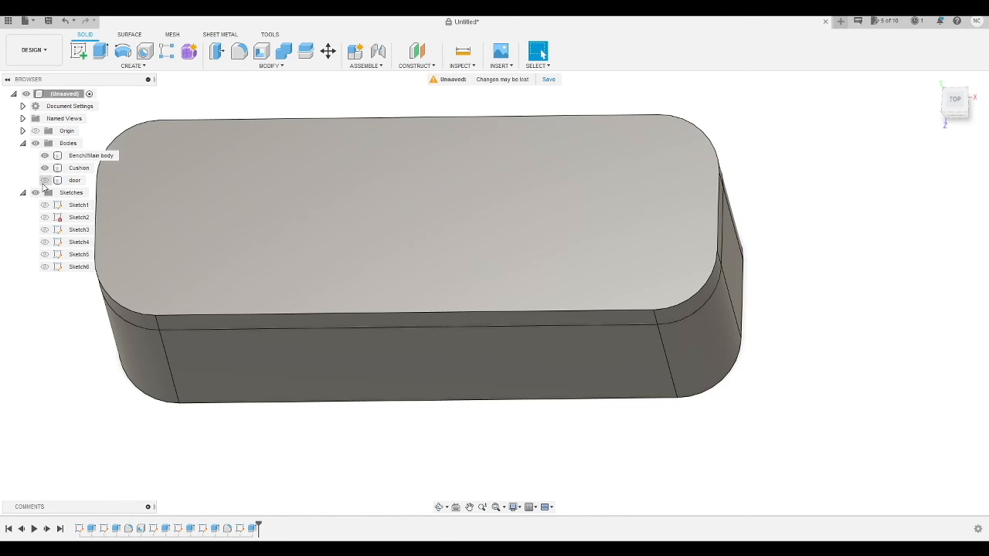
mouse_move(660, 109)
middle_mouse_down("shift")
mouse_move(633, 155)
mouse_move(556, 232)
mouse_move(860, 274)
middle_mouse_up("shift")
scroll(856, 289, "up", 3)
scroll(778, 308, "down", 4)
scroll(487, 426, "down", 2)
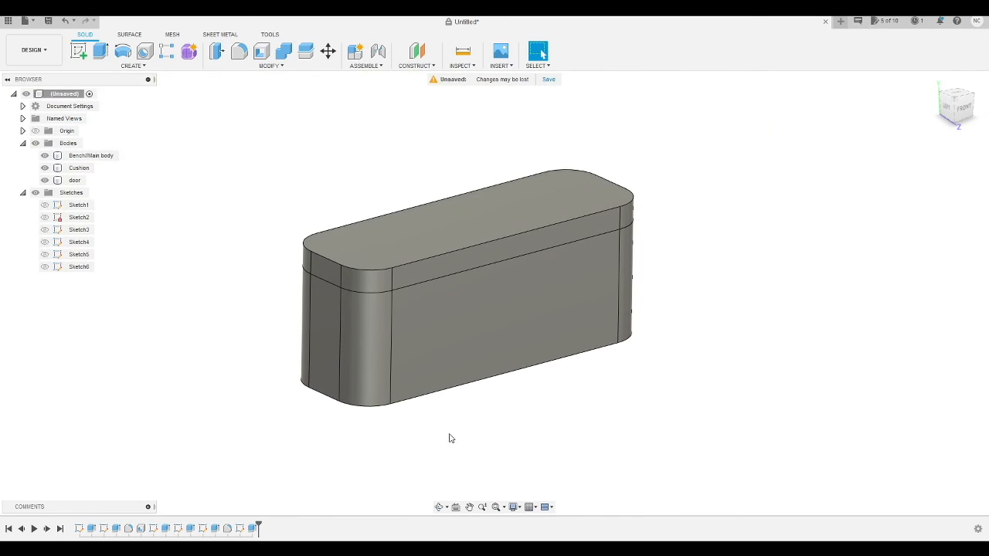
scroll(408, 255, "up", 2)
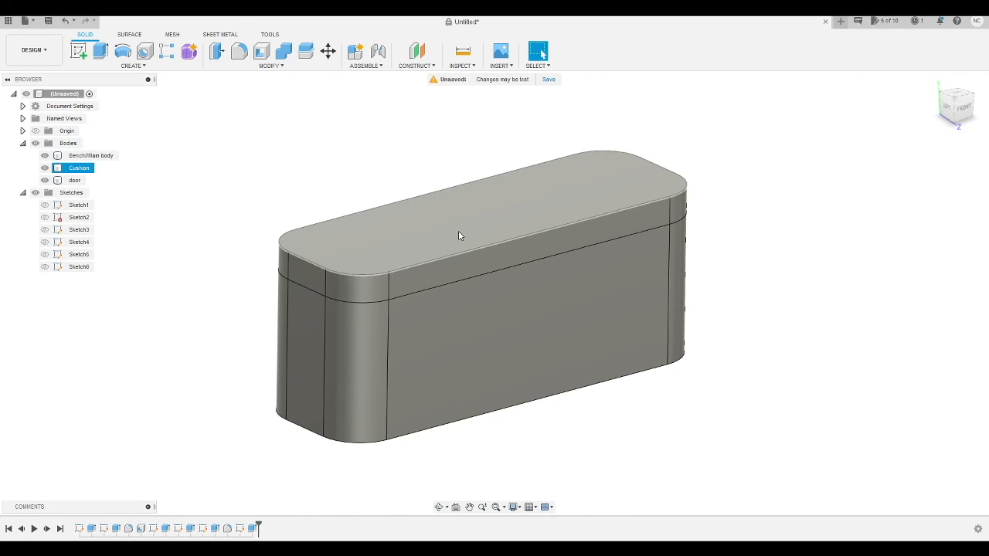
- Start saving the design and clear the default file name
left_click(548, 79)
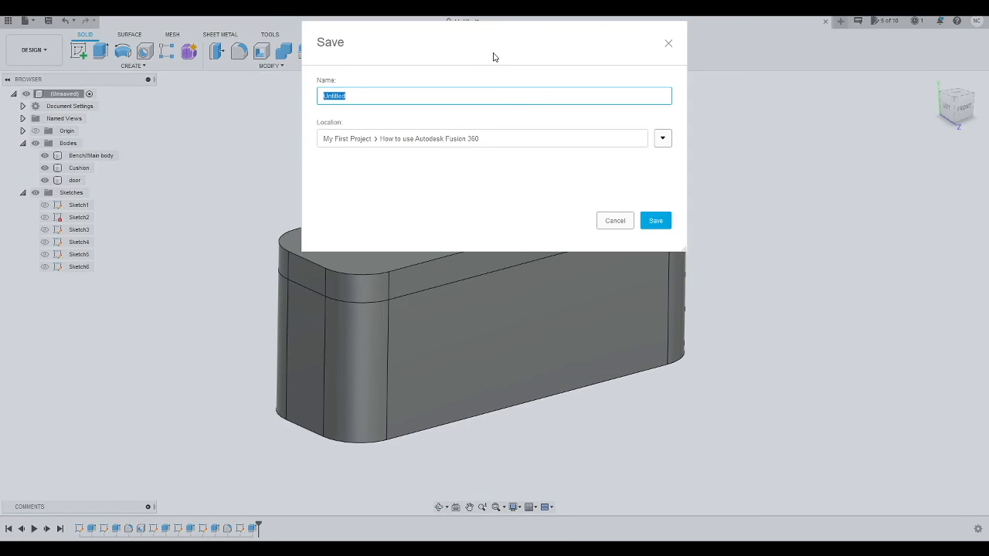
key("BackSpace")
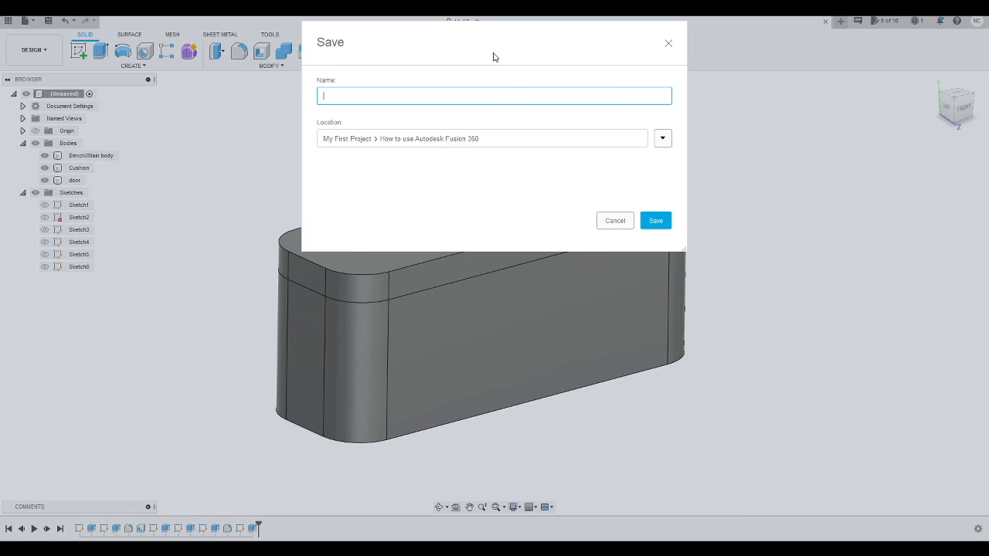